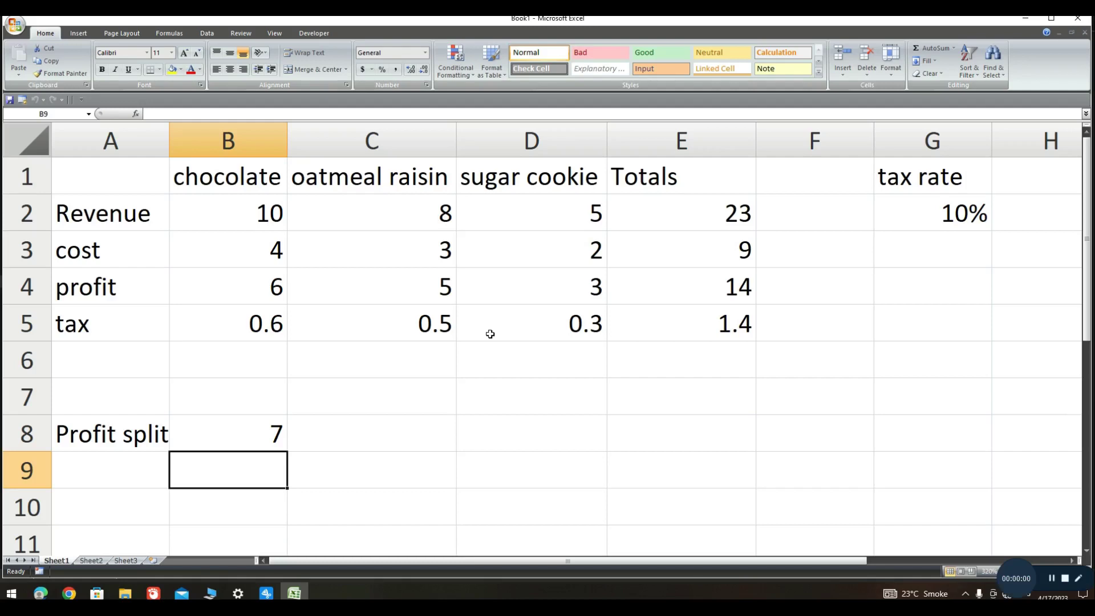
Step: Review the chocolate, oatmeal raisin and sugar cookie columns, then clear the Totals in E2:E5
{"action": "mouse_move", "coordinate": [487, 333]}
{"action": "left_mouse_down"}
{"action": "mouse_move", "coordinate": [533, 239]}
{"action": "mouse_move", "coordinate": [495, 224]}
{"action": "left_mouse_up"}
{"action": "mouse_move", "coordinate": [370, 222]}
{"action": "left_mouse_down"}
{"action": "mouse_move", "coordinate": [416, 316]}
{"action": "mouse_move", "coordinate": [411, 272]}
{"action": "left_mouse_up"}
{"action": "left_click", "coordinate": [249, 177]}
{"action": "left_click", "coordinate": [320, 178]}
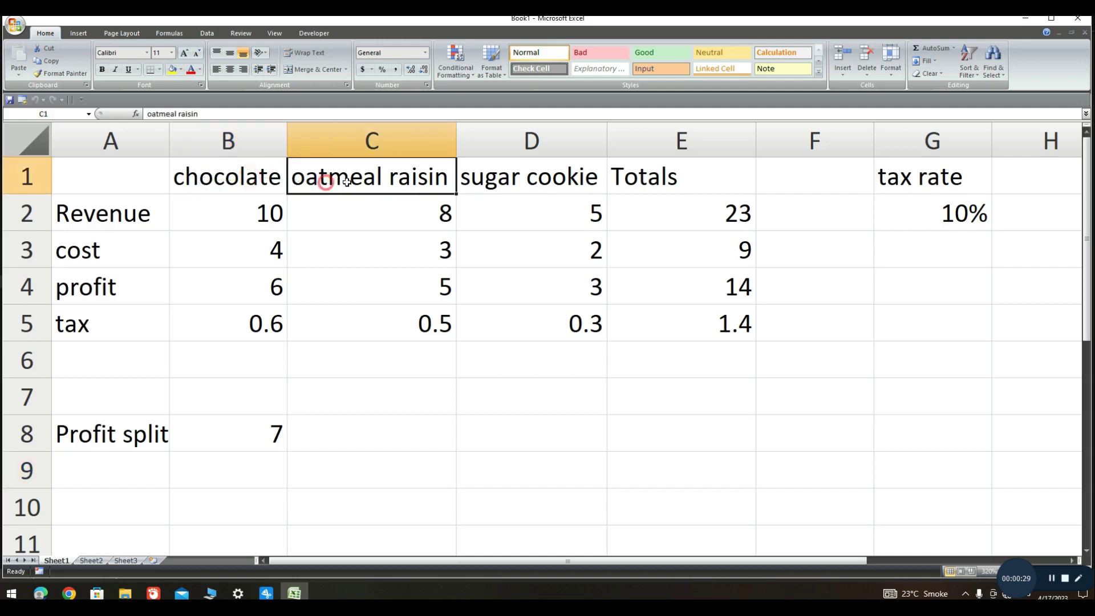
{"action": "left_click", "coordinate": [496, 183]}
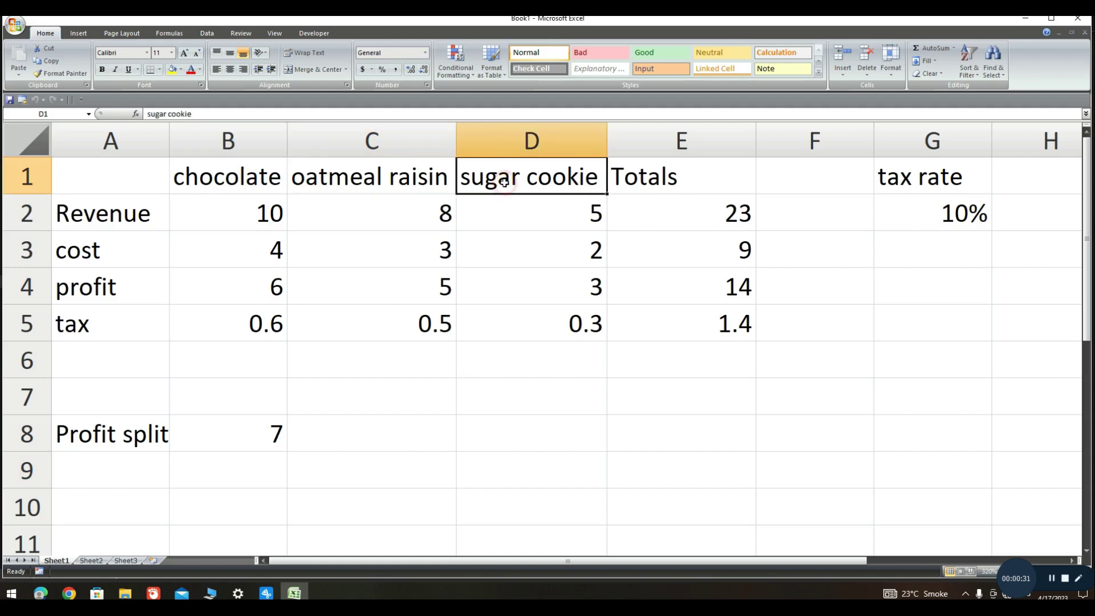
{"action": "left_click_drag", "start_coordinate": [643, 211], "coordinate": [729, 332]}
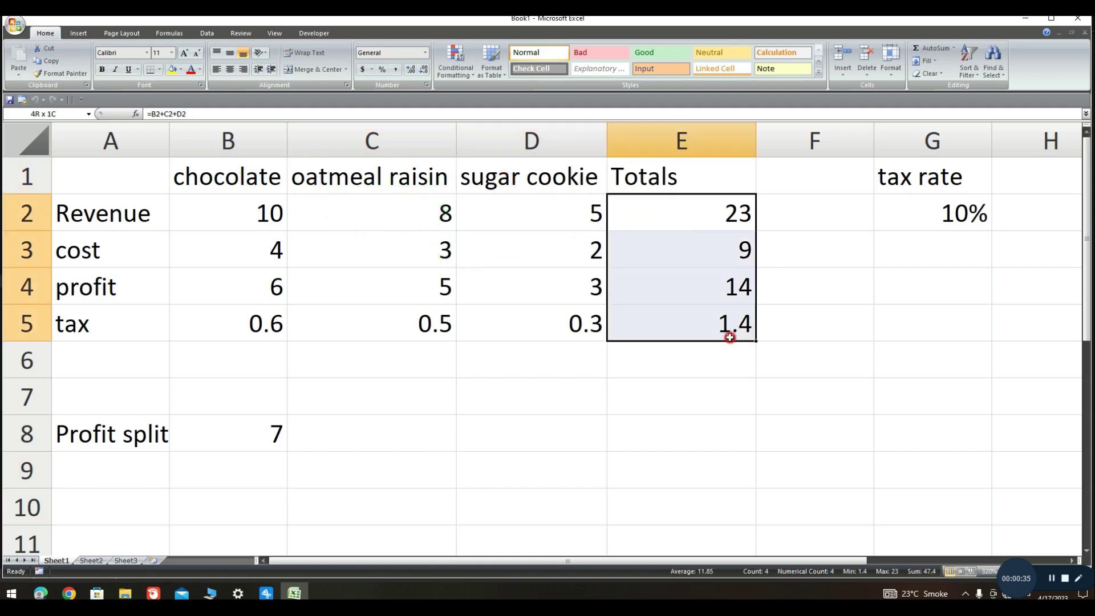
{"action": "key", "text": "Delete"}
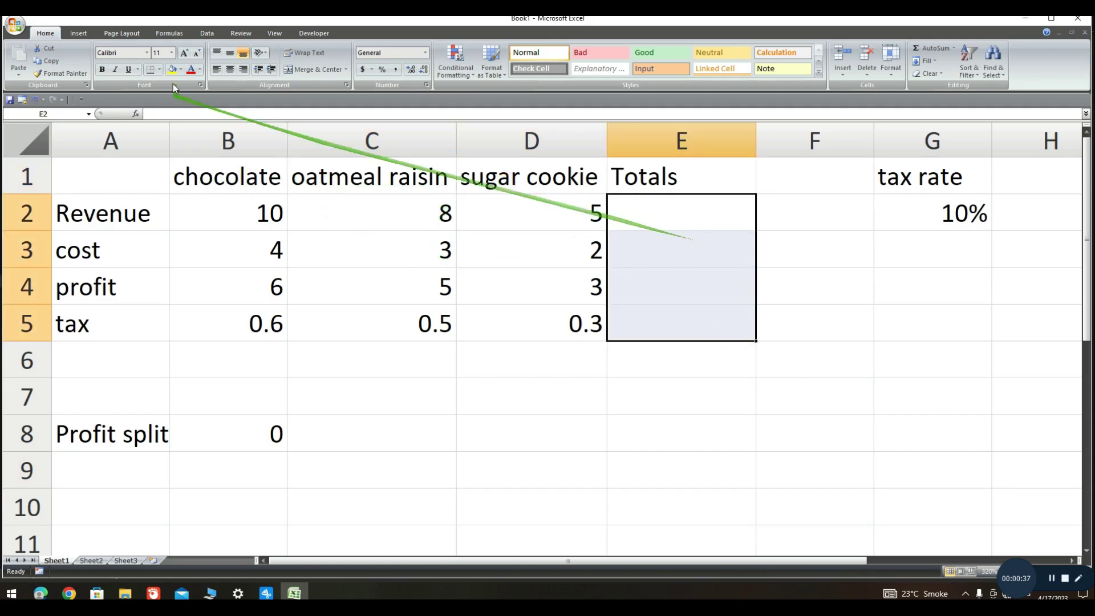
{"action": "left_click_drag", "start_coordinate": [243, 217], "coordinate": [528, 218]}
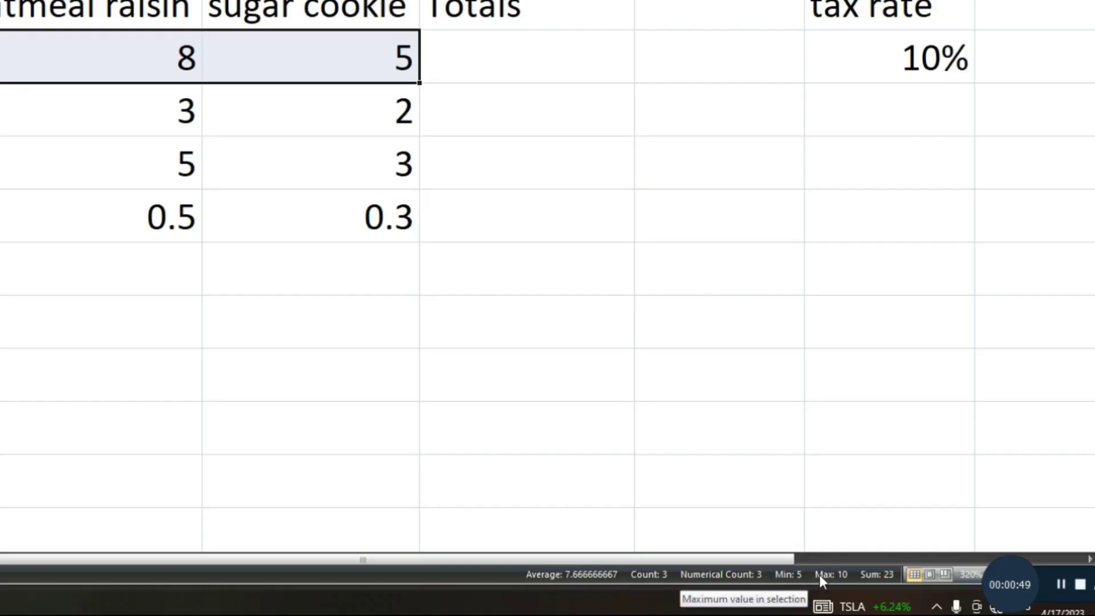
{"action": "right_click", "coordinate": [513, 573]}
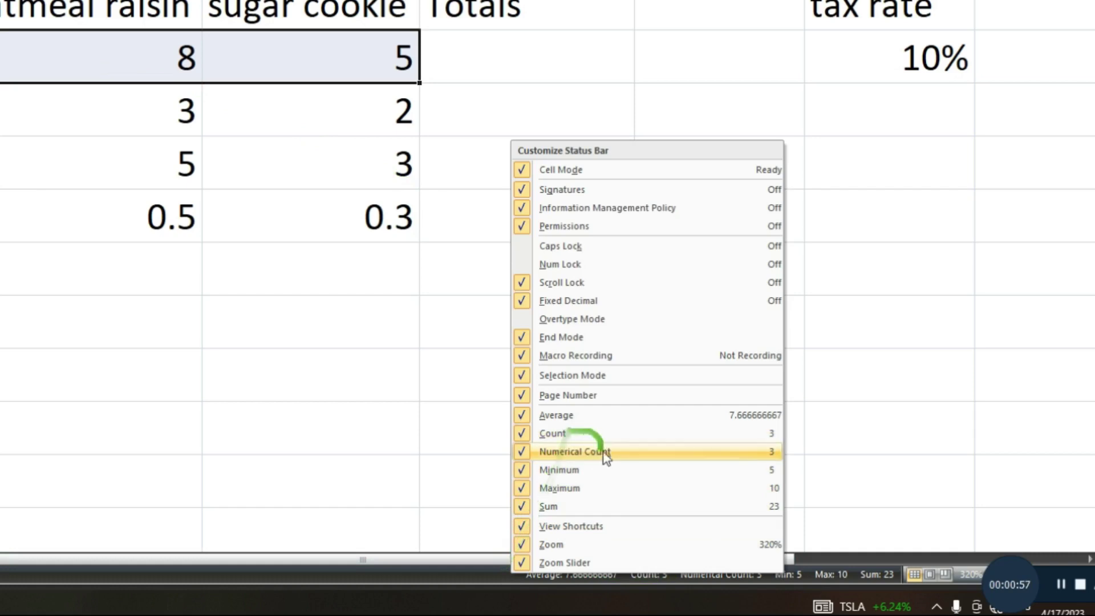
{"action": "left_click", "coordinate": [520, 506]}
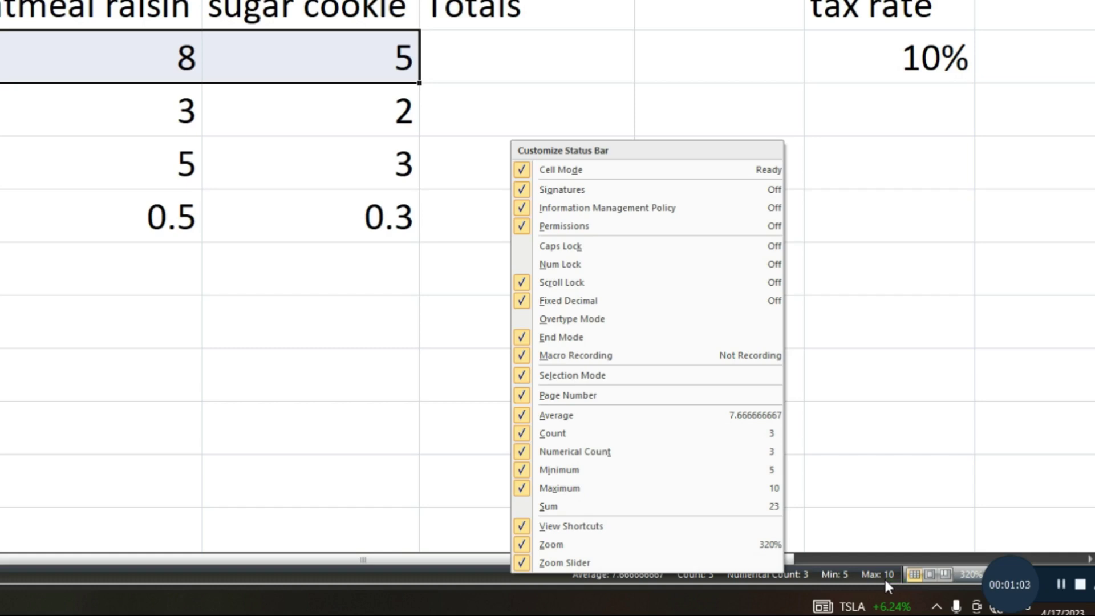
{"action": "left_click", "coordinate": [525, 506]}
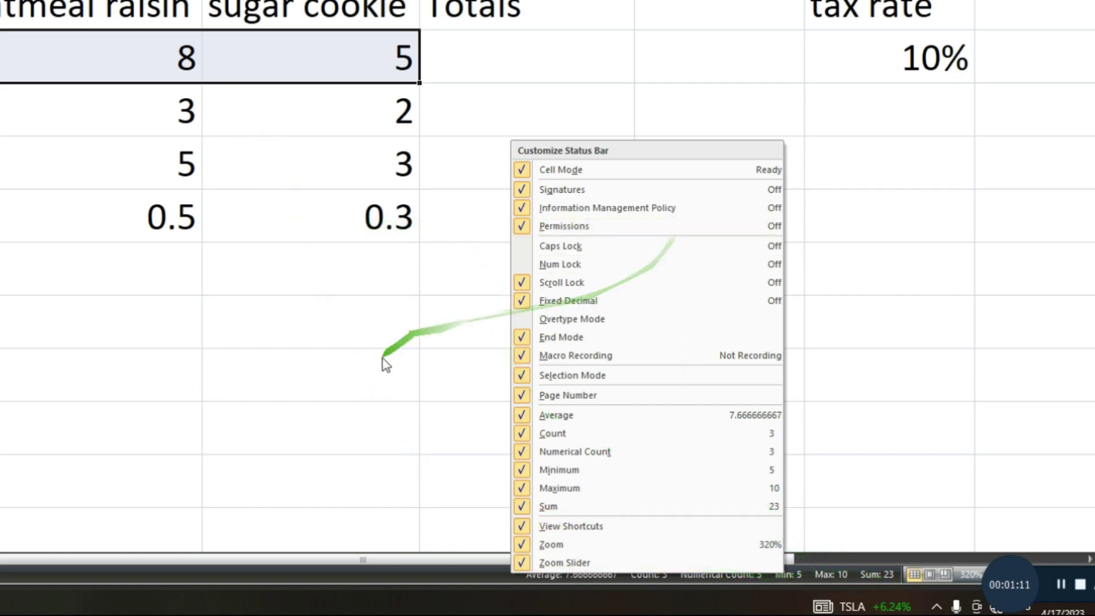
{"action": "left_click", "coordinate": [379, 359]}
Step: Enter the hard-coded formula =10+8+5 in E2 so it shows 23
{"action": "left_click", "coordinate": [670, 216]}
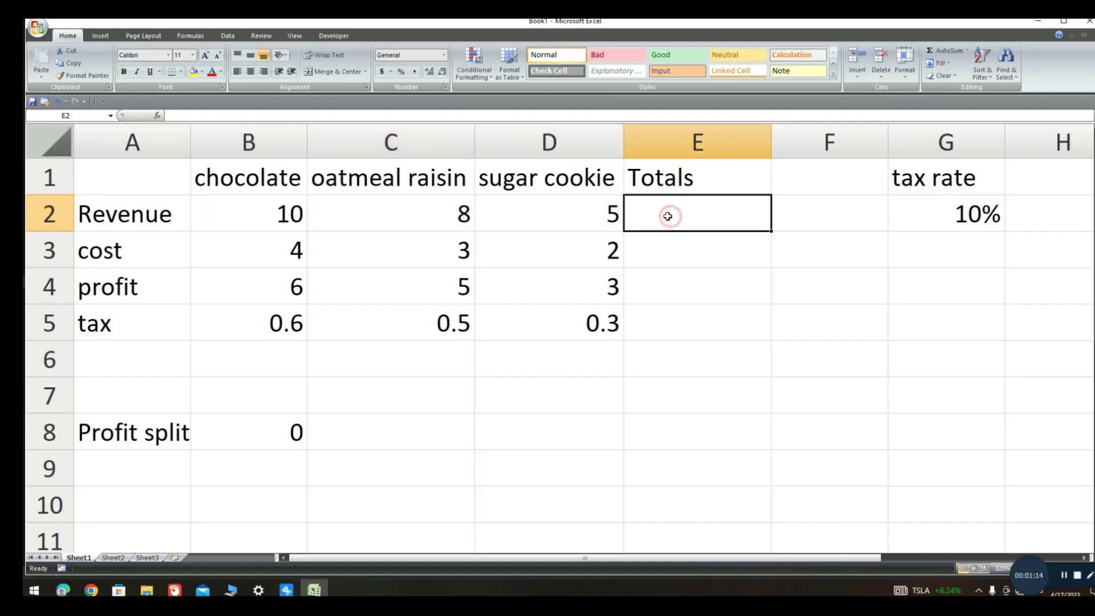
{"action": "left_click", "coordinate": [153, 220]}
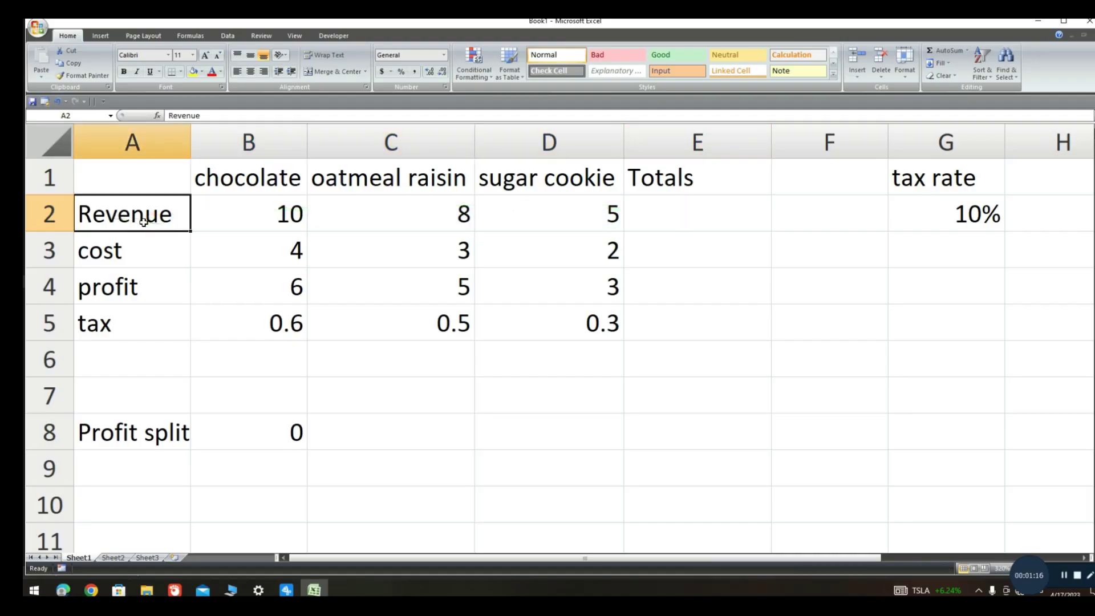
{"action": "left_click", "coordinate": [692, 219]}
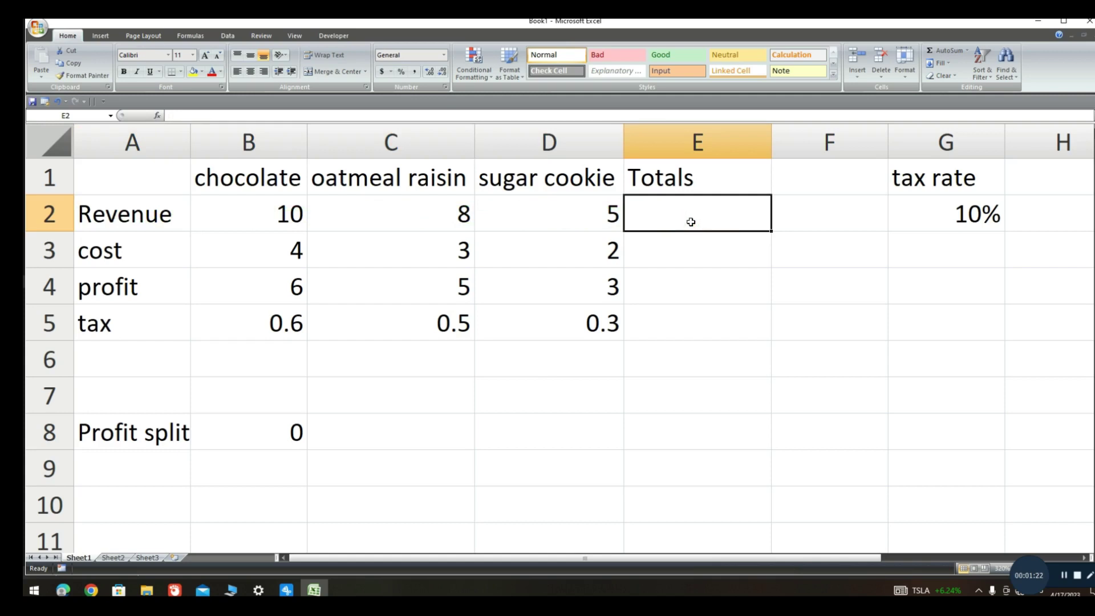
{"action": "type", "text": "=10="}
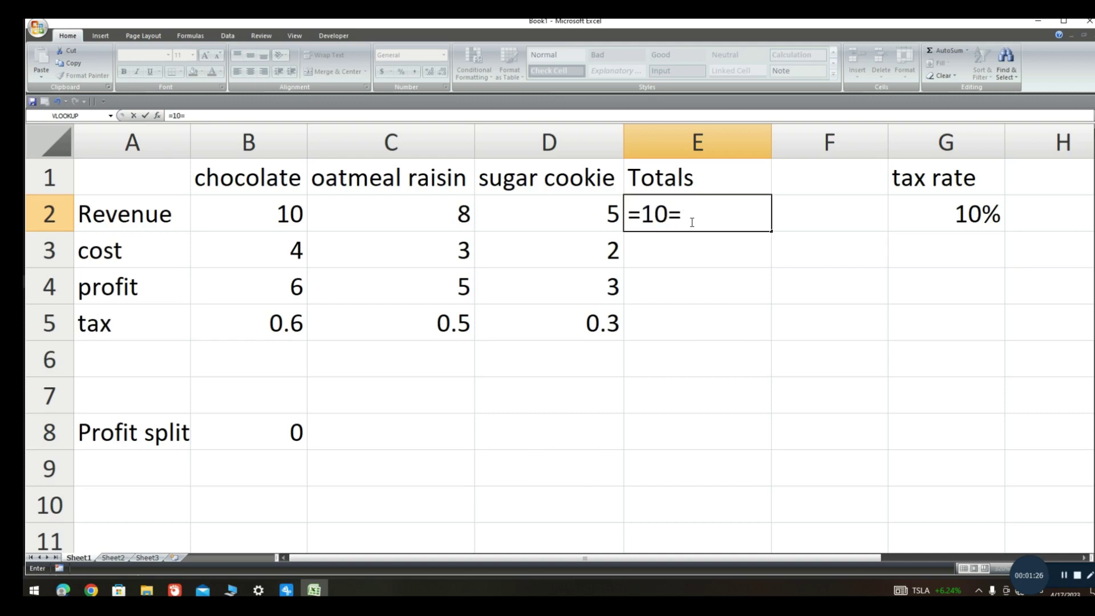
{"action": "key", "text": "BackSpace"}
{"action": "type", "text": "+8+"}
{"action": "type", "text": "6"}
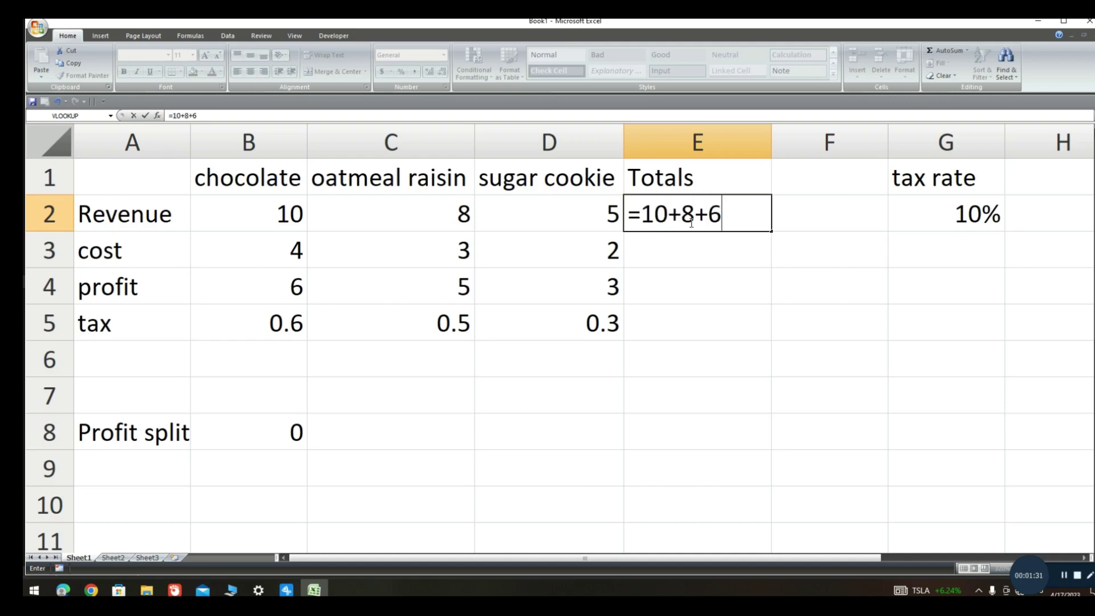
{"action": "key", "text": "BackSpace"}
{"action": "type", "text": "5"}
{"action": "key", "text": "Return"}
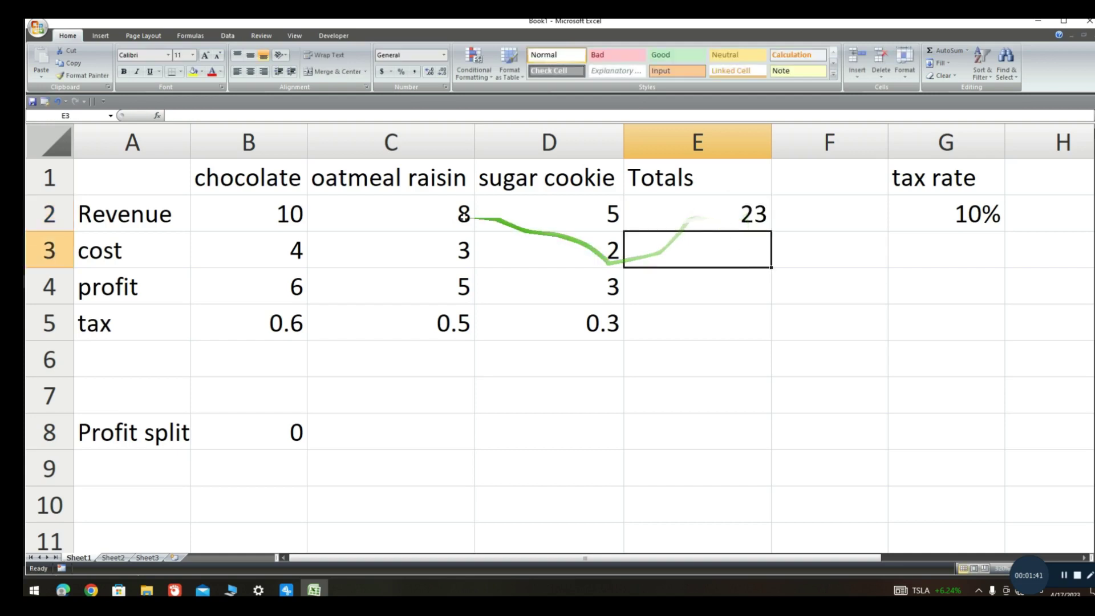
{"action": "left_click", "coordinate": [715, 213]}
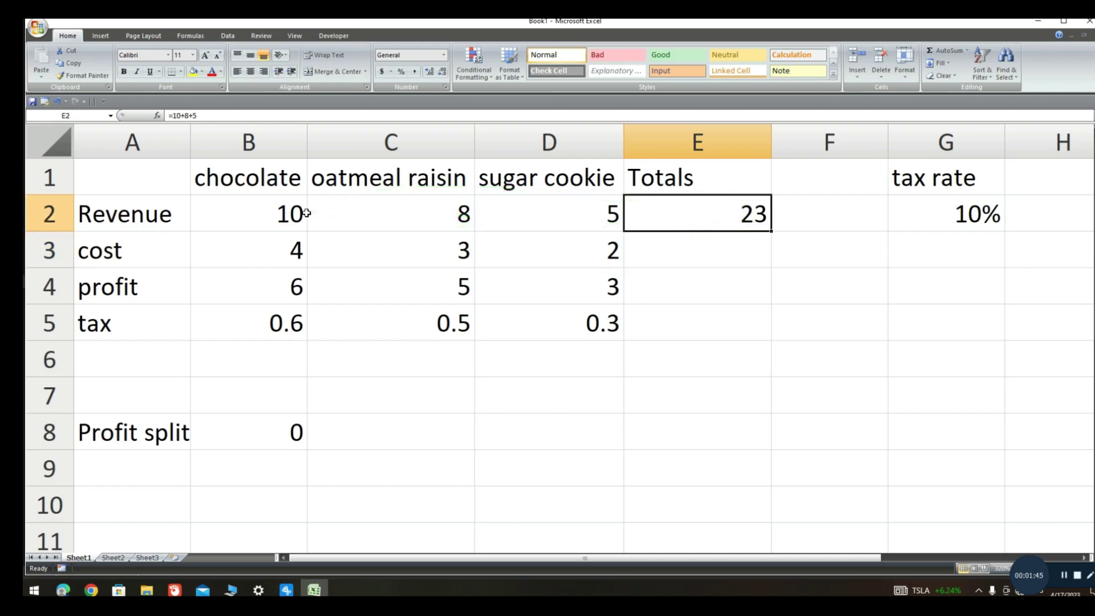
Step: Change chocolate revenue in B2 to 11
{"action": "left_click", "coordinate": [276, 213]}
{"action": "type", "text": "1"}
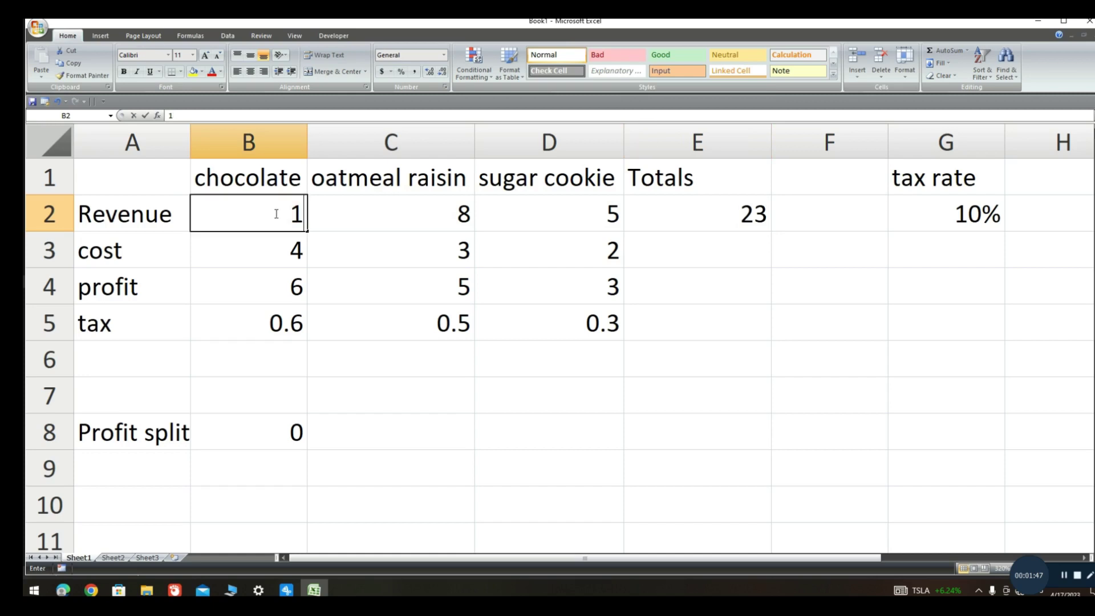
{"action": "type", "text": "1"}
{"action": "key", "text": "Return"}
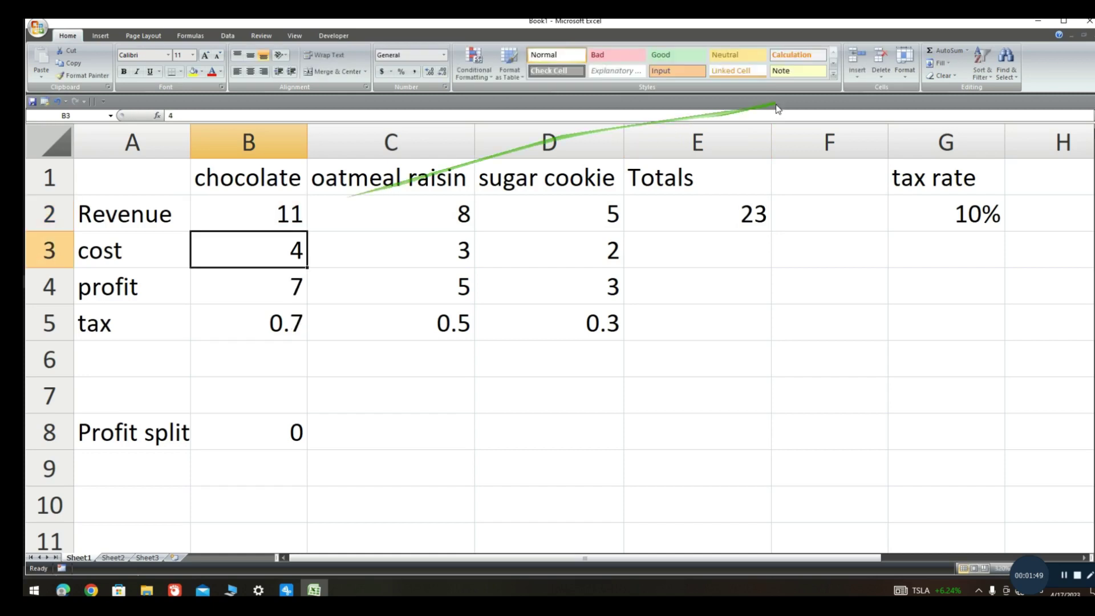
Step: Open E2's formula, still showing 23, and select the numbers 10+8+5 for replacement
{"action": "left_click_drag", "start_coordinate": [724, 222], "coordinate": [656, 221]}
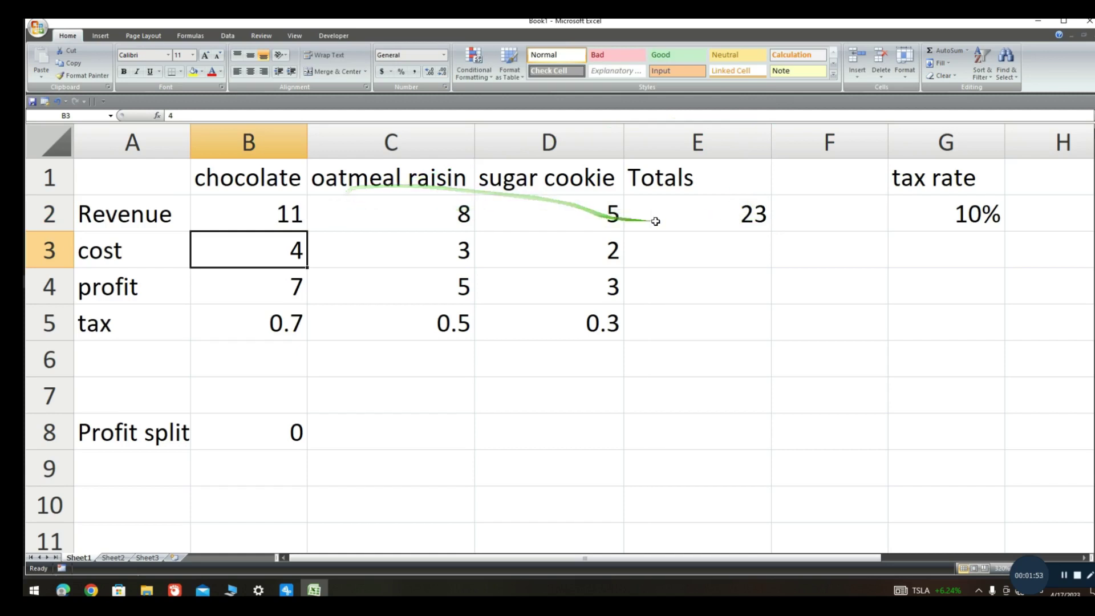
{"action": "double_click", "coordinate": [722, 217]}
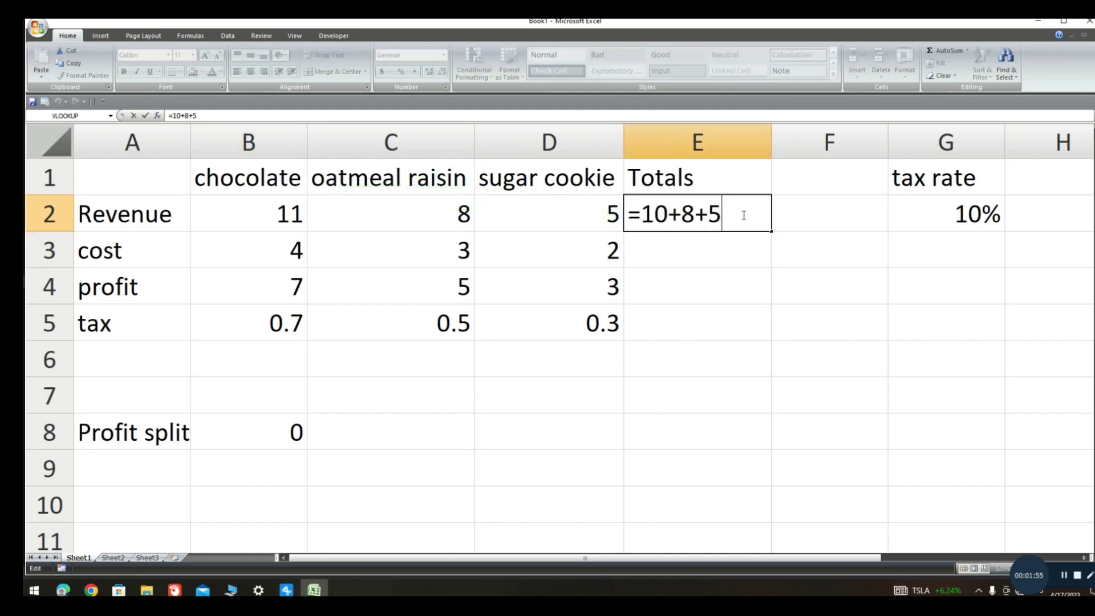
{"action": "left_click_drag", "start_coordinate": [722, 215], "coordinate": [647, 212]}
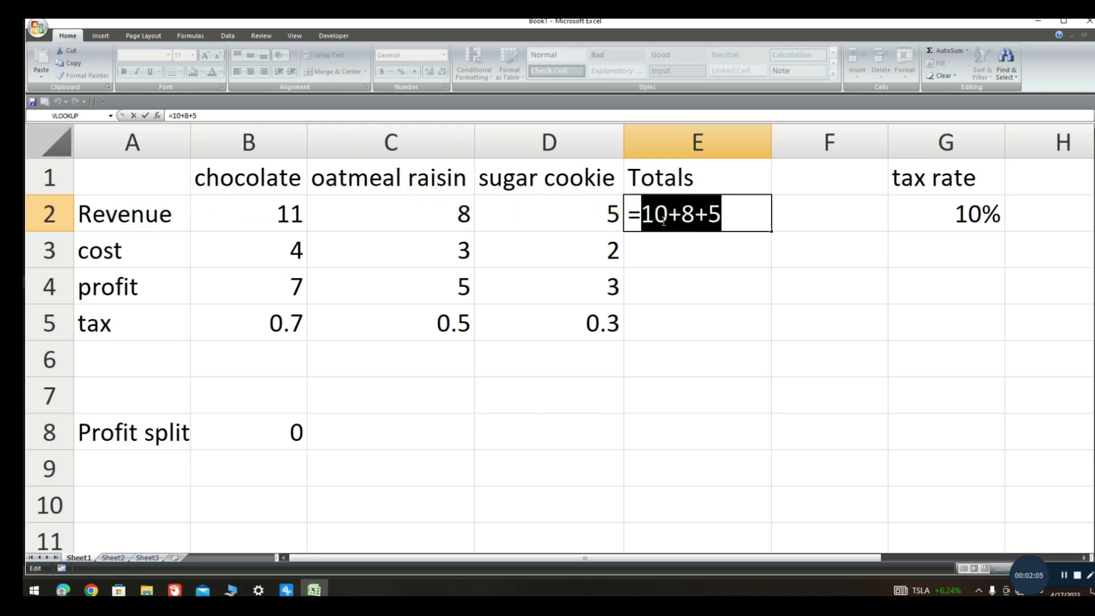
Step: Rebuild E2 as the cell-based formula =C2+B2+D2
{"action": "type", "text": "b2"}
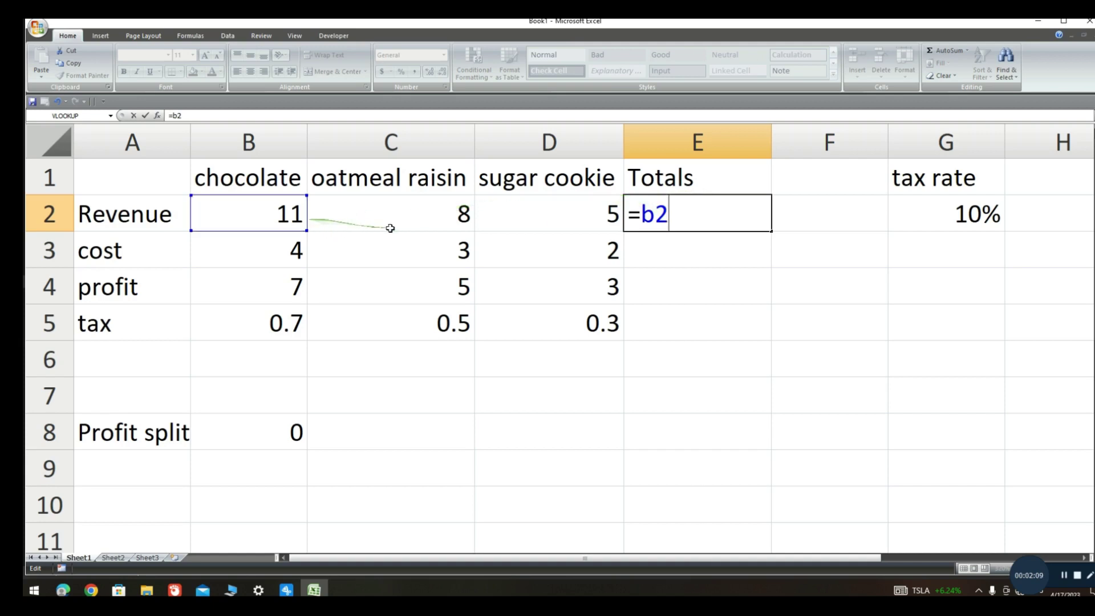
{"action": "left_click", "coordinate": [288, 219]}
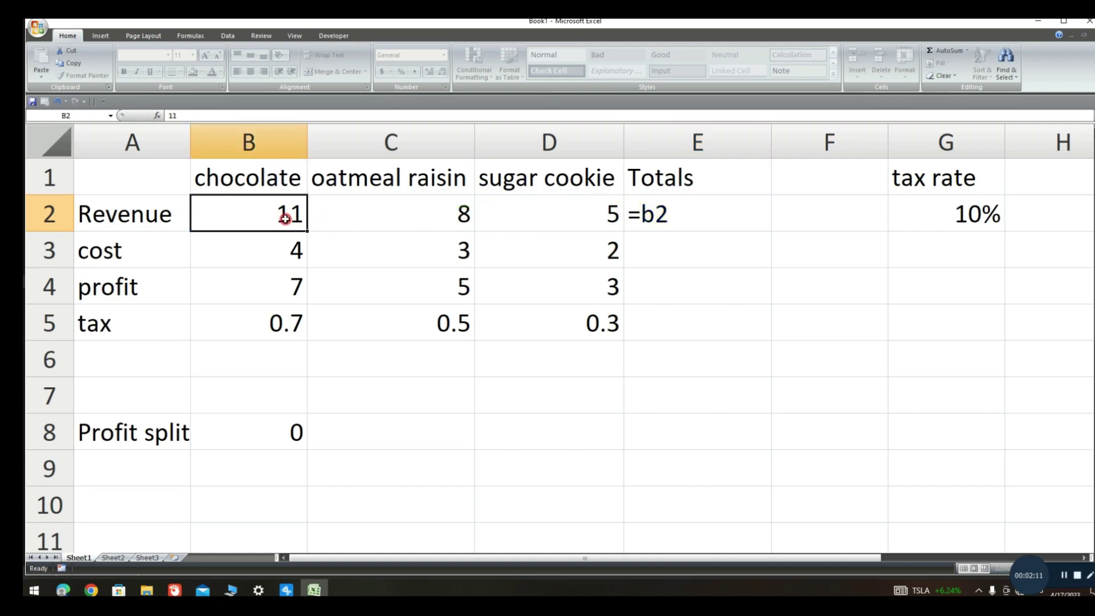
{"action": "left_click", "coordinate": [693, 226]}
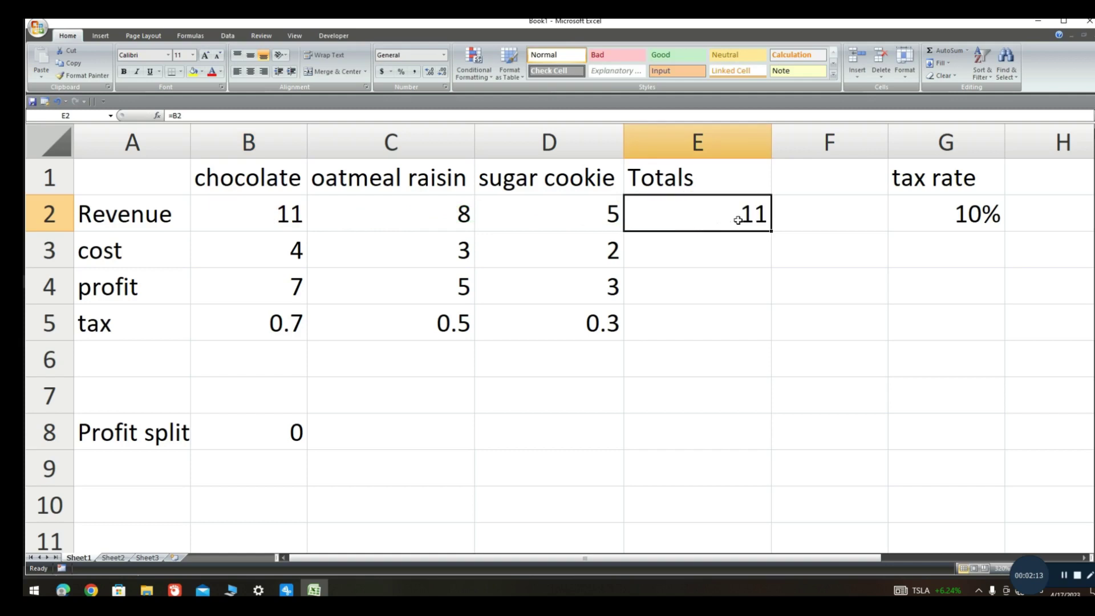
{"action": "key", "text": "Delete"}
{"action": "type", "text": "="}
{"action": "left_click", "coordinate": [328, 209]}
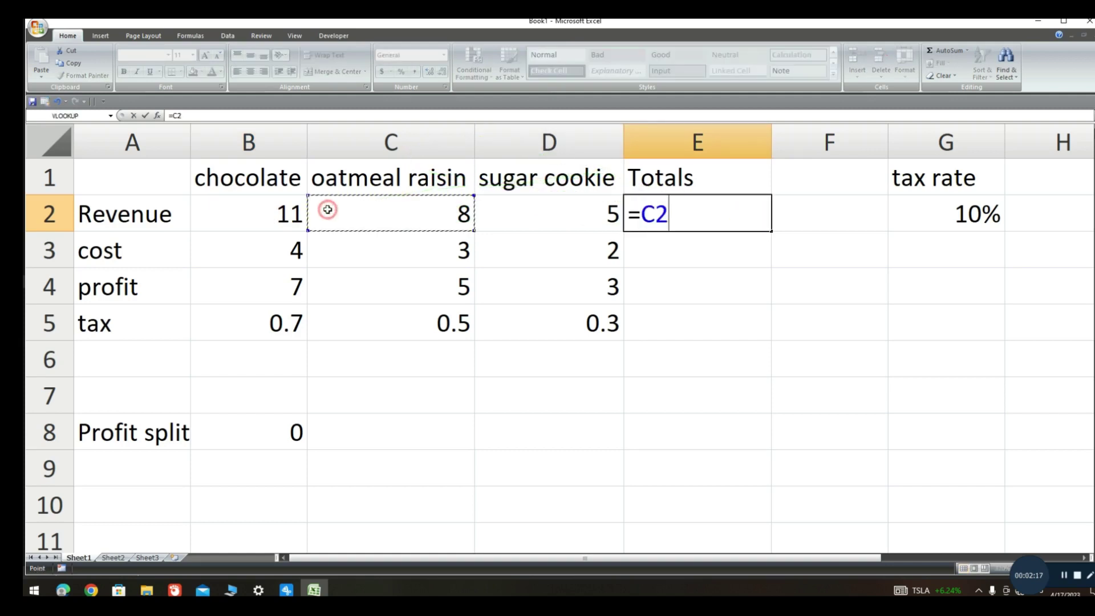
{"action": "type", "text": "+"}
{"action": "left_click", "coordinate": [247, 219]}
{"action": "type", "text": "+"}
{"action": "left_click", "coordinate": [561, 212]}
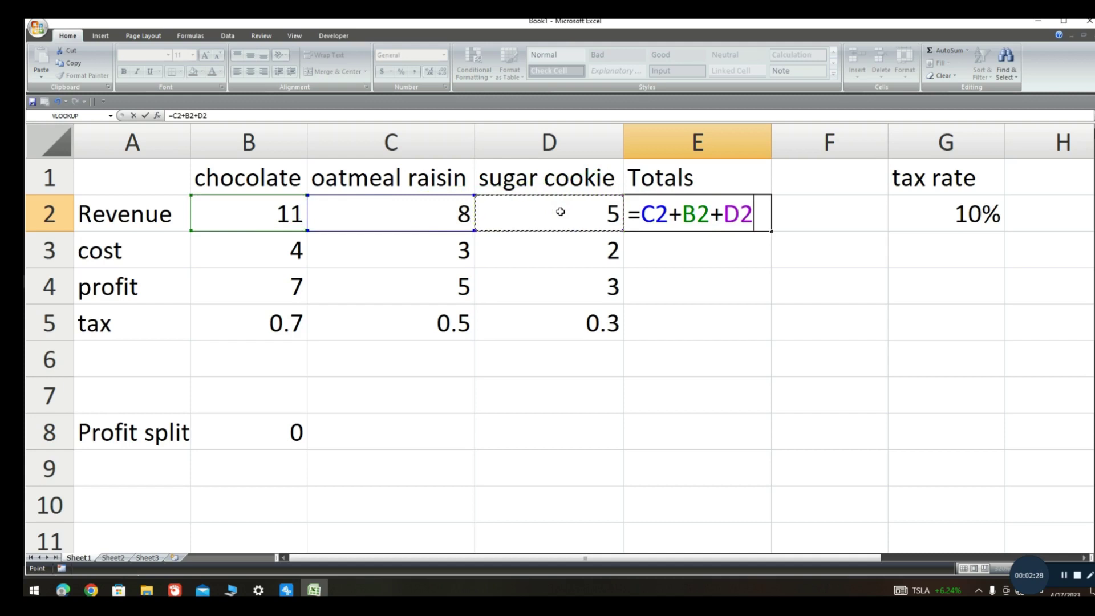
{"action": "key", "text": "Return"}
Step: Set chocolate revenue in B2 back to 10 and check E2 updates to 23
{"action": "left_click", "coordinate": [328, 209]}
{"action": "left_click", "coordinate": [296, 208]}
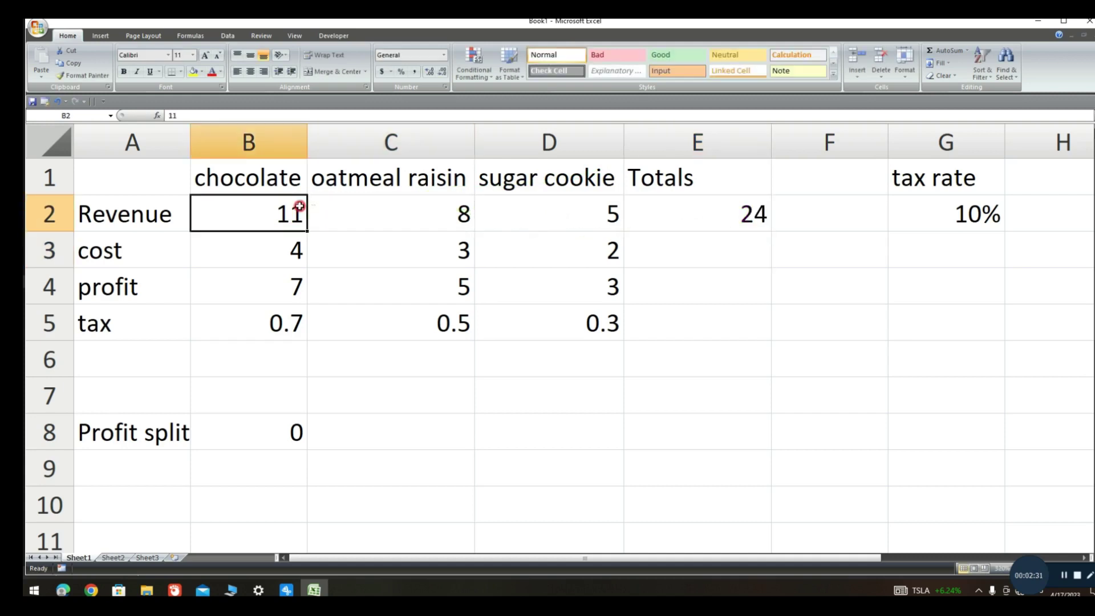
{"action": "type", "text": "10"}
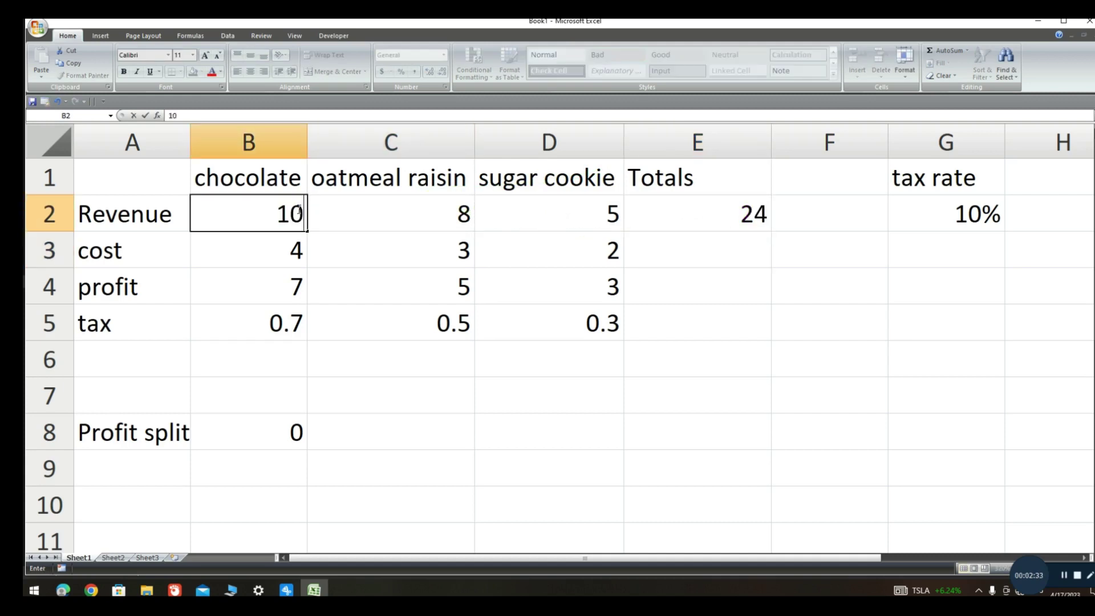
{"action": "key", "text": "Return"}
{"action": "left_click", "coordinate": [720, 216]}
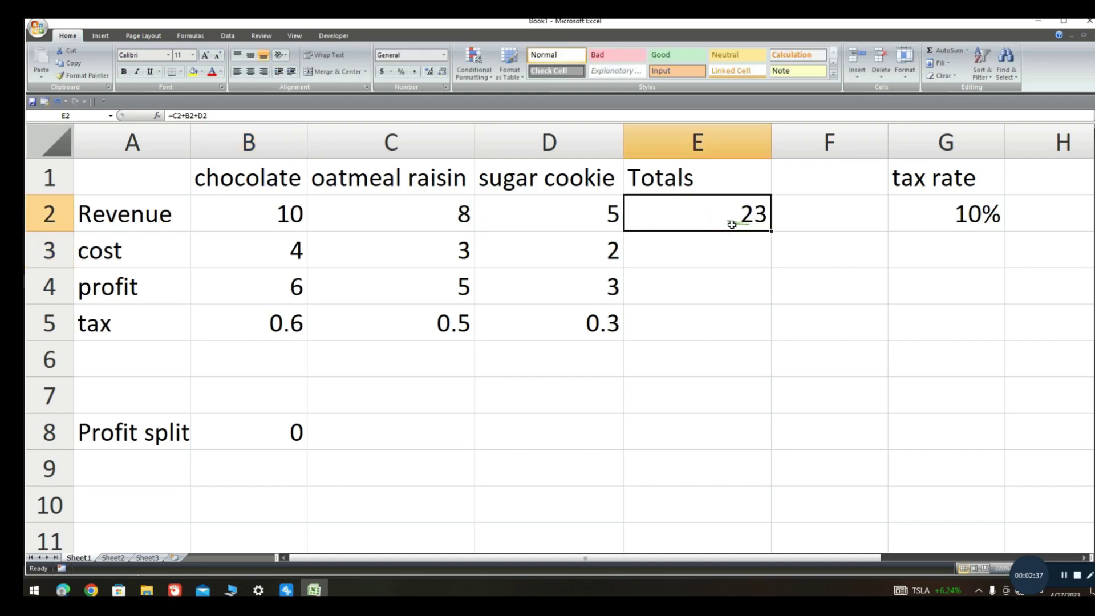
Step: Replace E2's cell-by-cell addition with =SUM(B2:D2), still totalling 23
{"action": "double_click", "coordinate": [726, 216]}
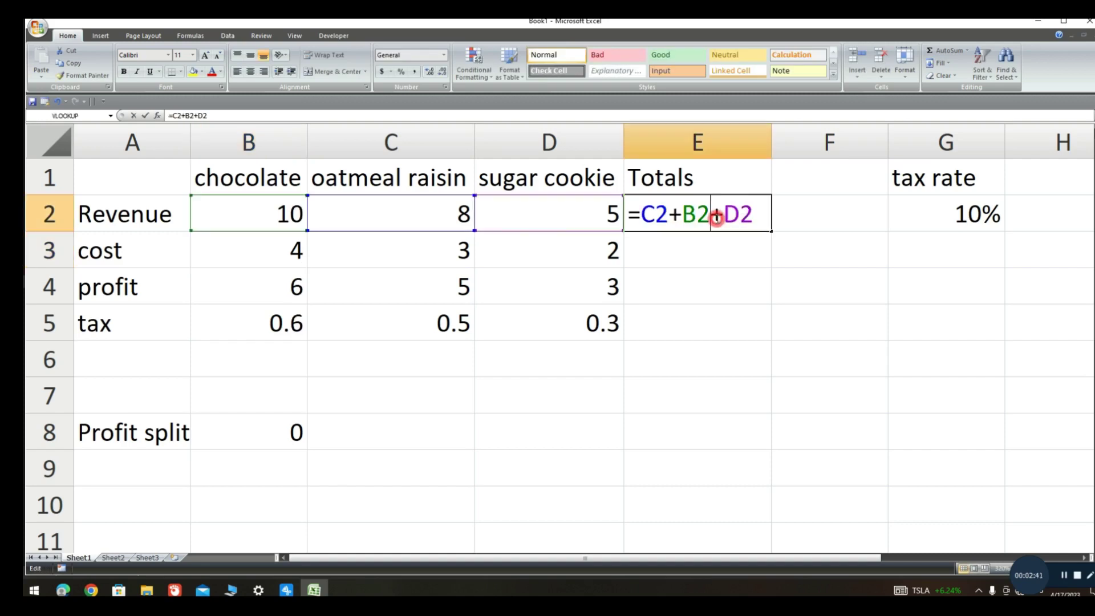
{"action": "left_click_drag", "start_coordinate": [643, 214], "coordinate": [749, 215]}
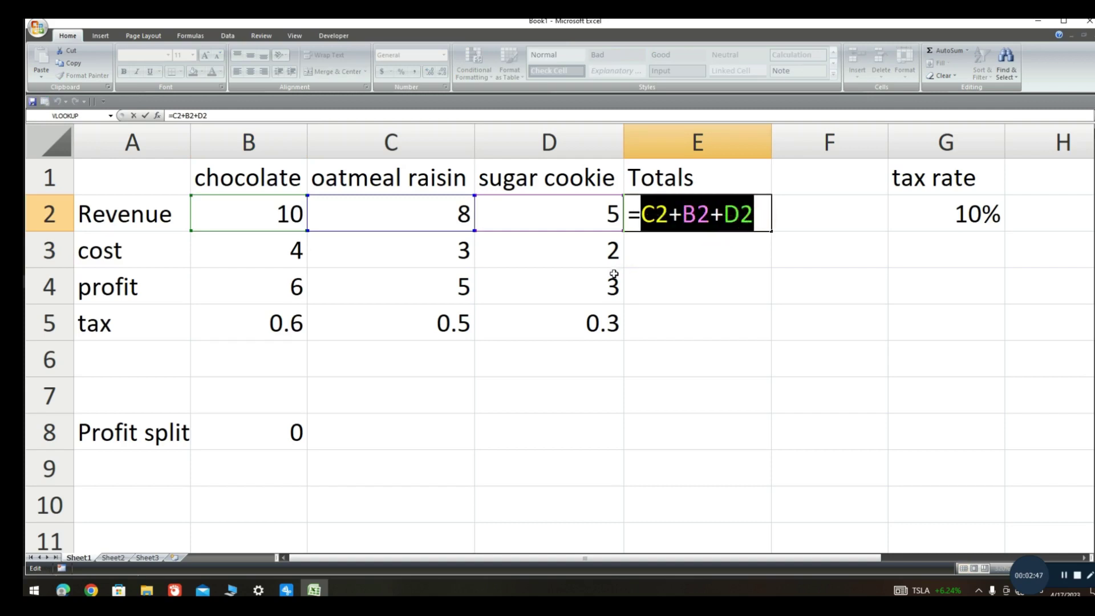
{"action": "type", "text": "Sum"}
{"action": "double_click", "coordinate": [661, 239]}
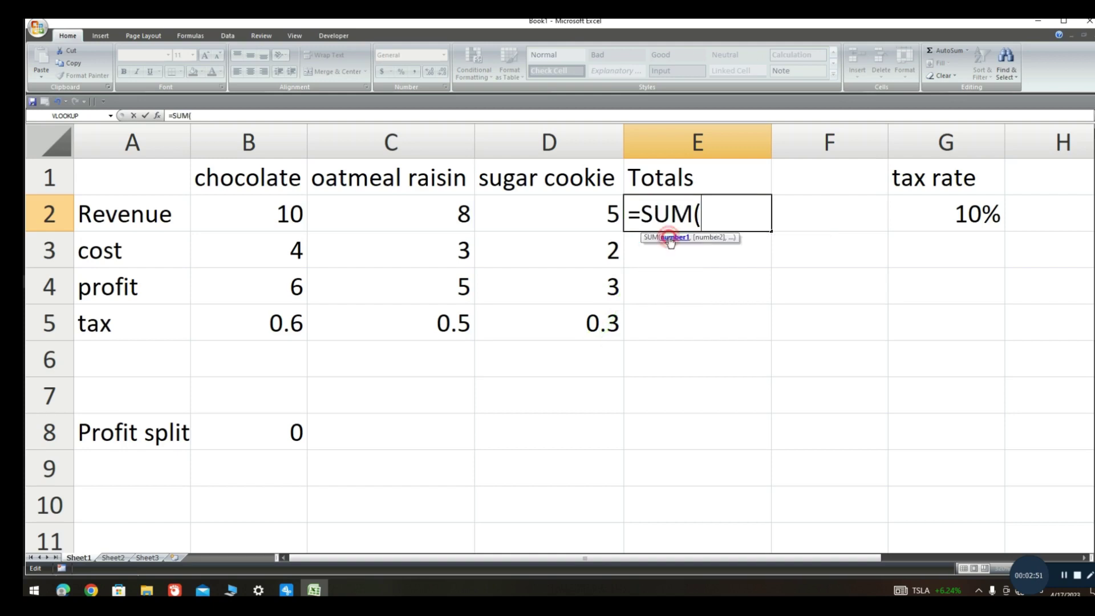
{"action": "left_click_drag", "start_coordinate": [272, 215], "coordinate": [511, 219]}
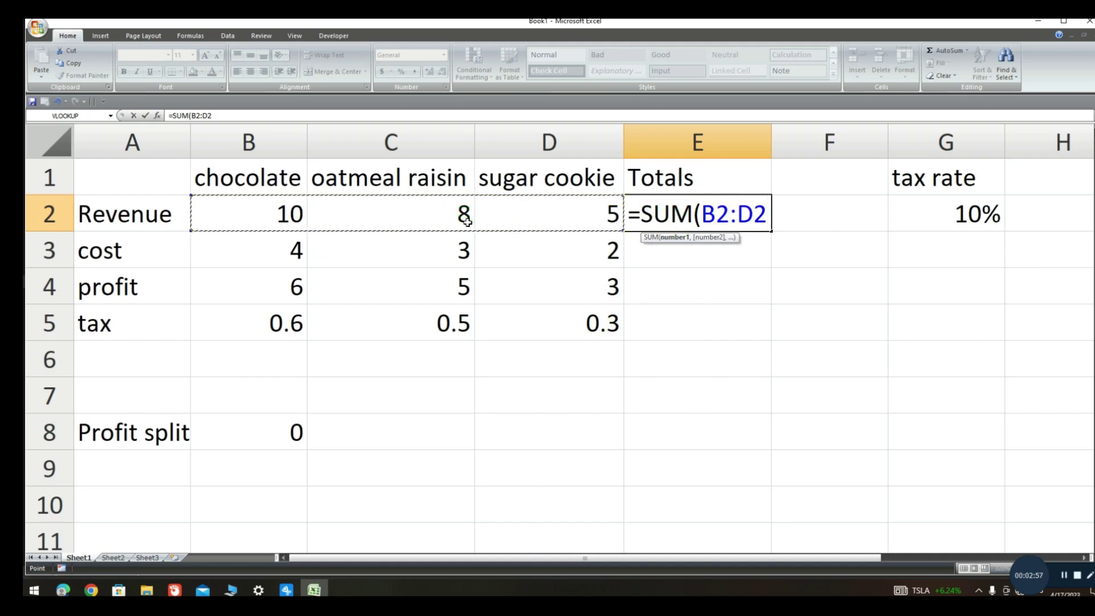
{"action": "key", "text": "Return"}
{"action": "mouse_move", "coordinate": [468, 222]}
{"action": "left_mouse_down"}
{"action": "mouse_move", "coordinate": [787, 210]}
{"action": "mouse_move", "coordinate": [320, 220]}
{"action": "left_mouse_up"}
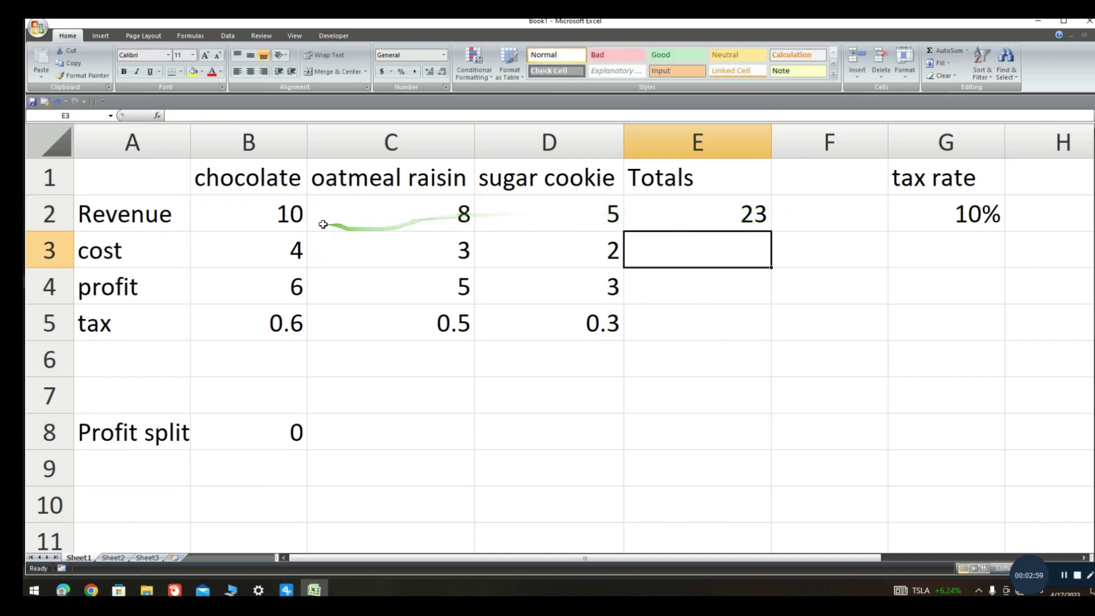
Step: Fill E2's SUM formula down into E3 for a cost total of 9, then select B4:E5
{"action": "left_click", "coordinate": [313, 216]}
{"action": "left_click", "coordinate": [578, 217]}
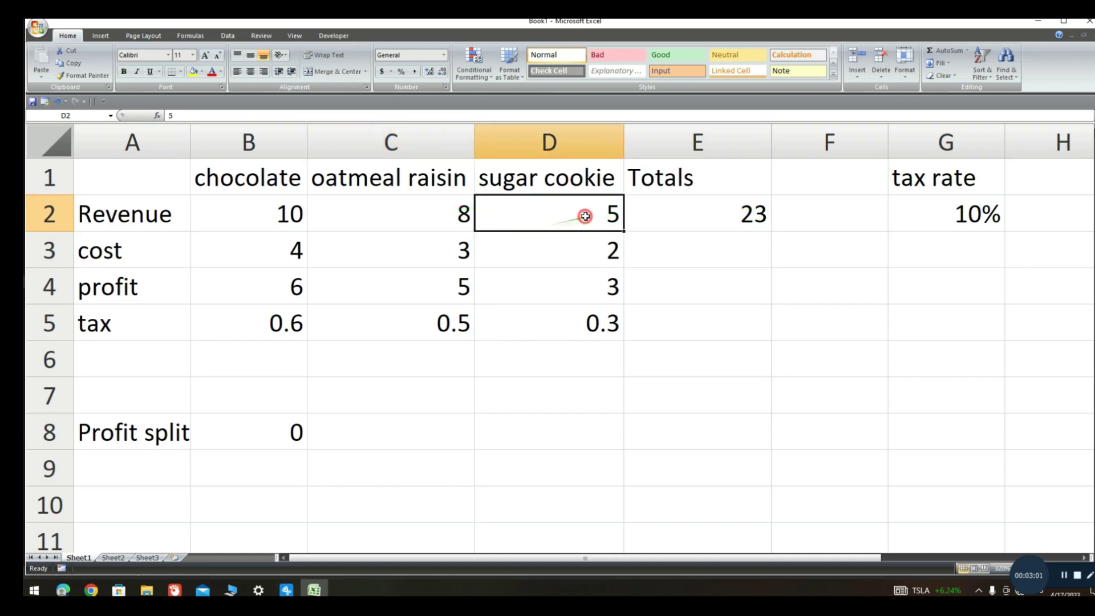
{"action": "left_click", "coordinate": [336, 254]}
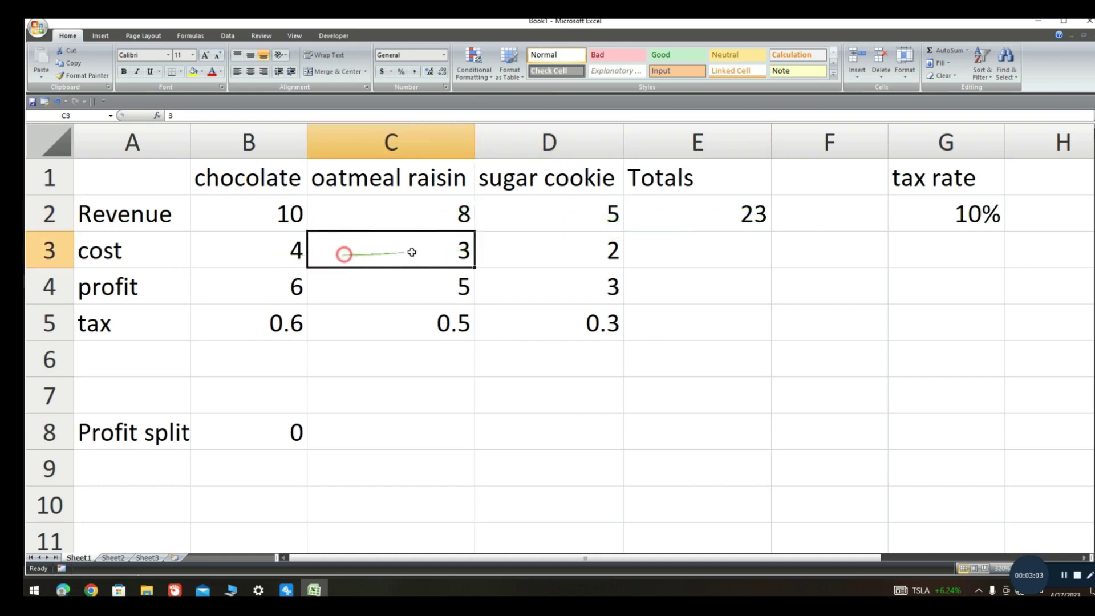
{"action": "left_click", "coordinate": [697, 222]}
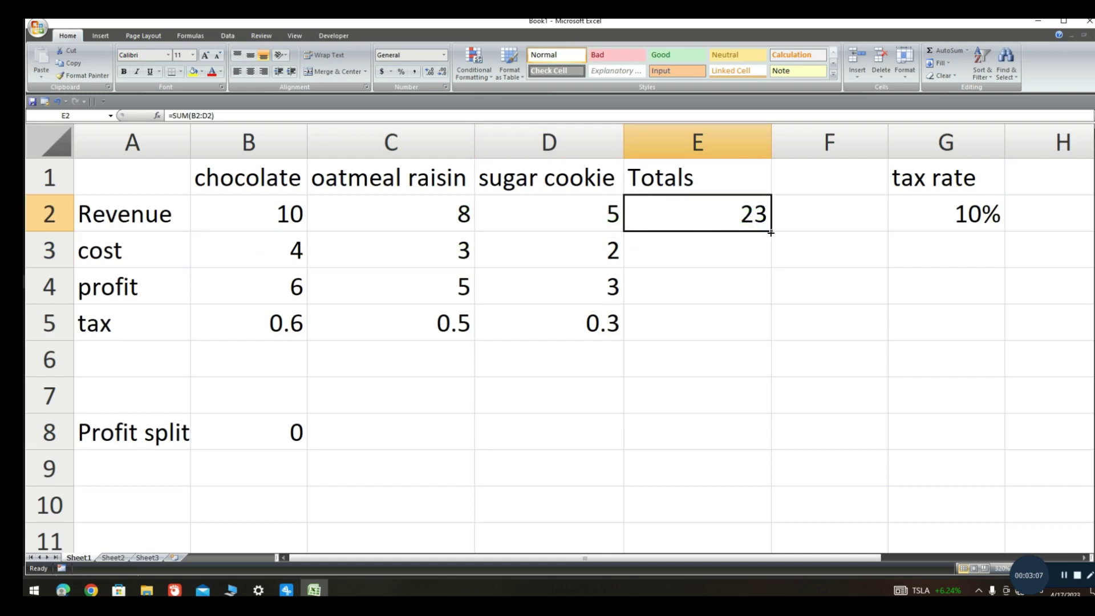
{"action": "left_click_drag", "start_coordinate": [770, 230], "coordinate": [772, 257]}
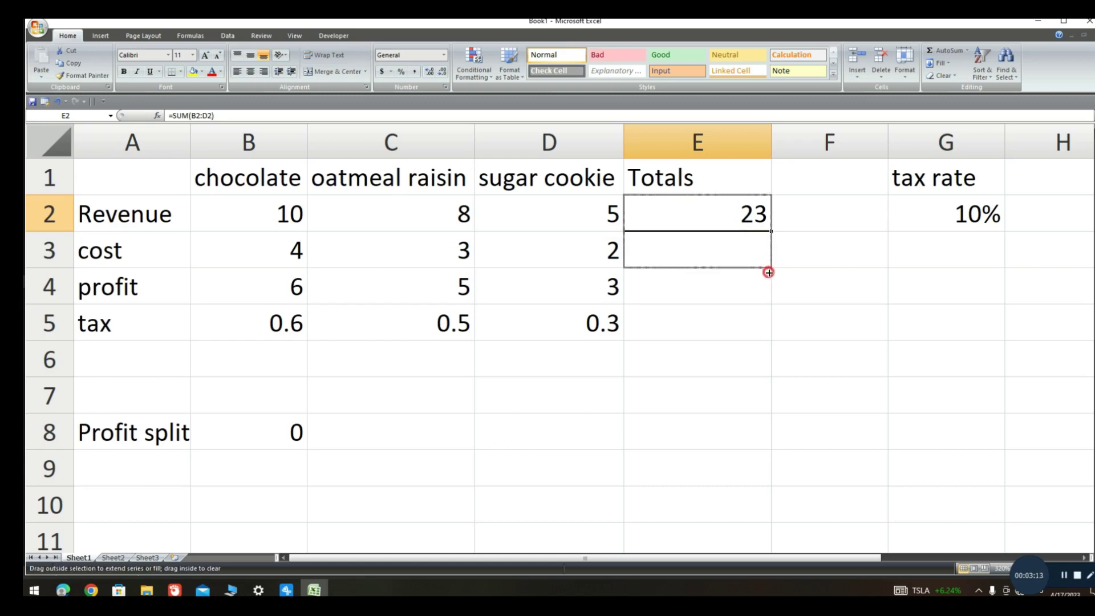
{"action": "left_click_drag", "start_coordinate": [768, 278], "coordinate": [767, 278]}
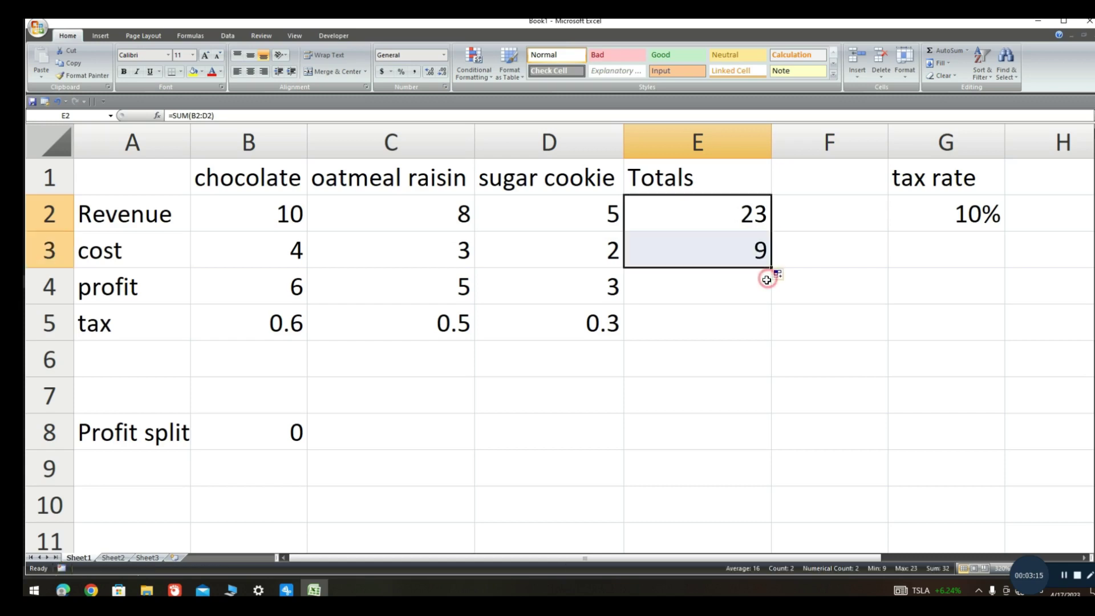
{"action": "left_click", "coordinate": [651, 320]}
{"action": "left_click_drag", "start_coordinate": [652, 320], "coordinate": [280, 299]}
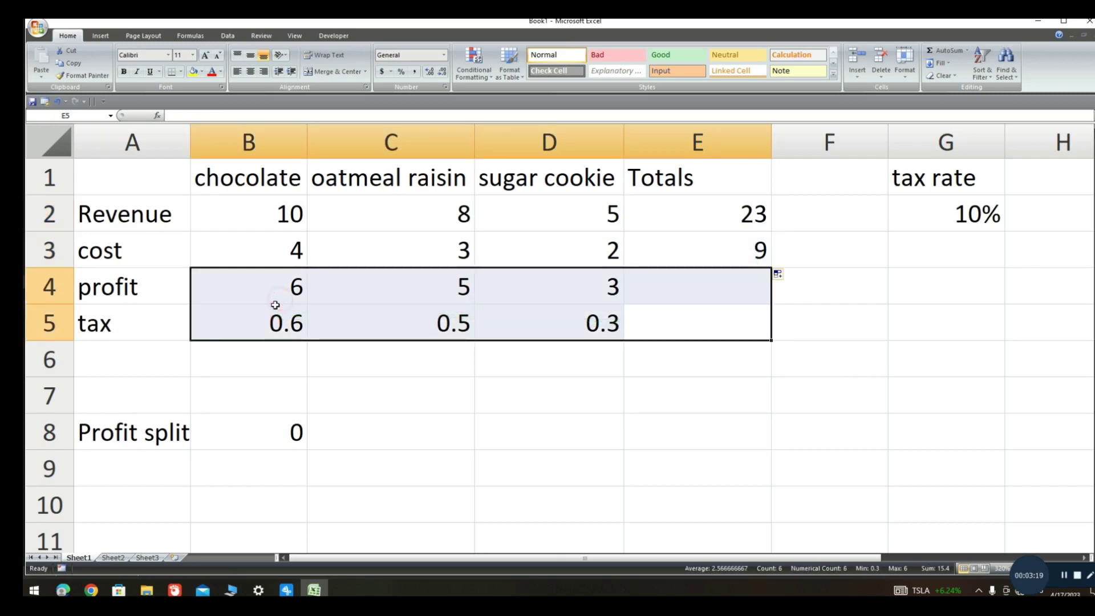
Step: Clear the old profit and tax figures and enter =B2-B3 in B4
{"action": "key", "text": "Delete"}
{"action": "left_click", "coordinate": [370, 367]}
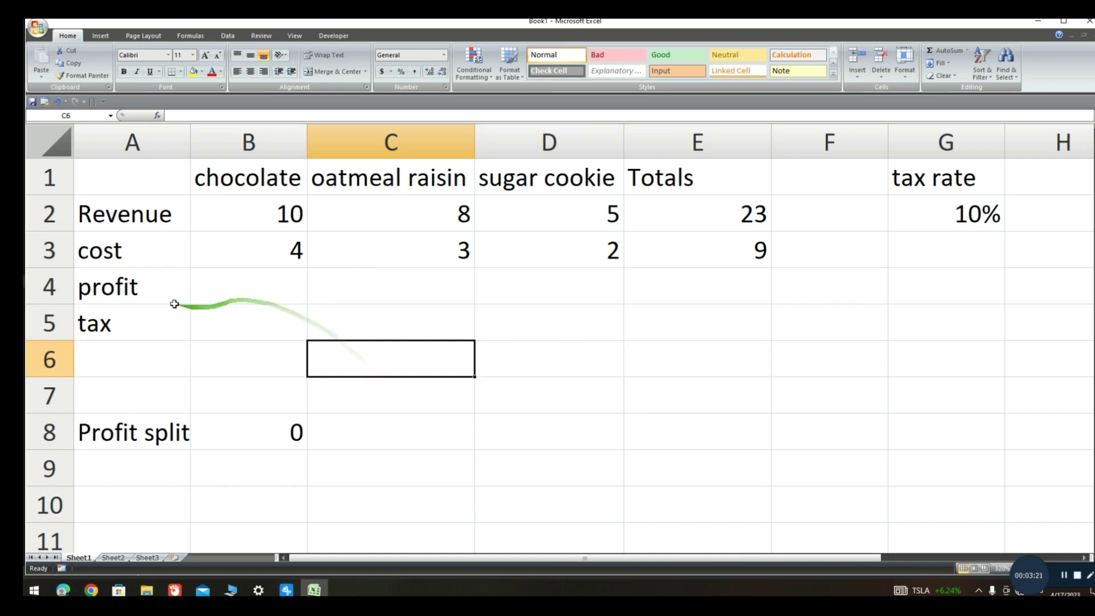
{"action": "left_click", "coordinate": [222, 296]}
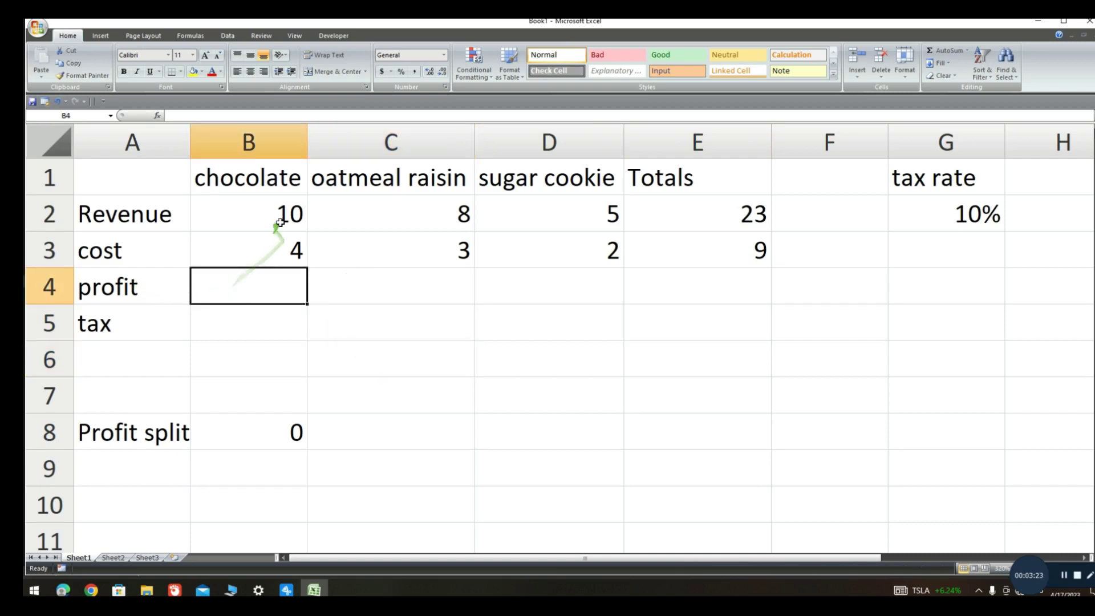
{"action": "left_click", "coordinate": [223, 289]}
{"action": "type", "text": "="}
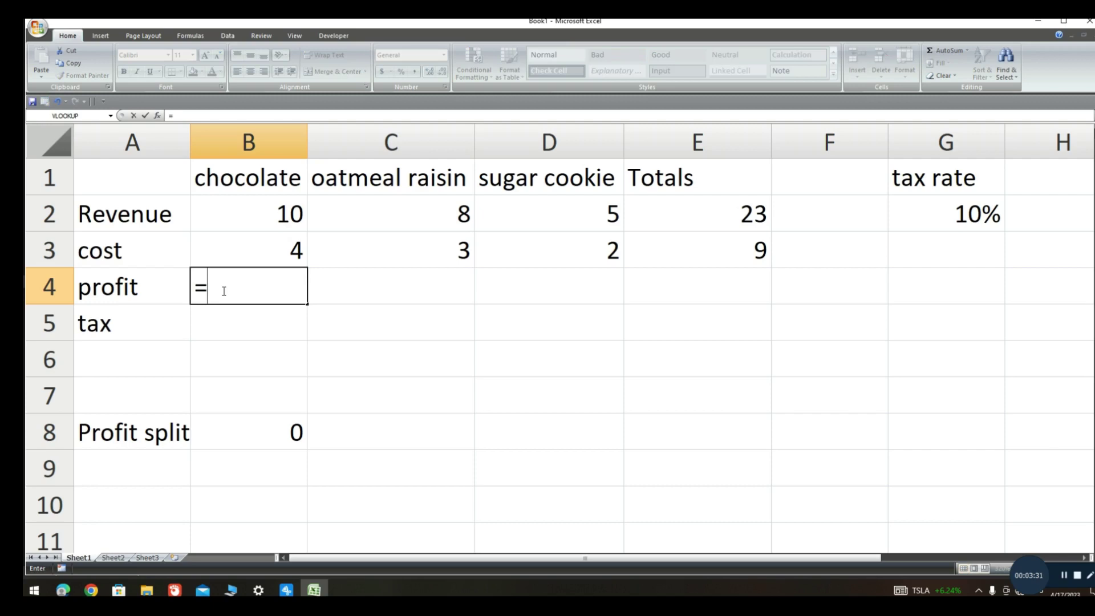
{"action": "left_click", "coordinate": [233, 211]}
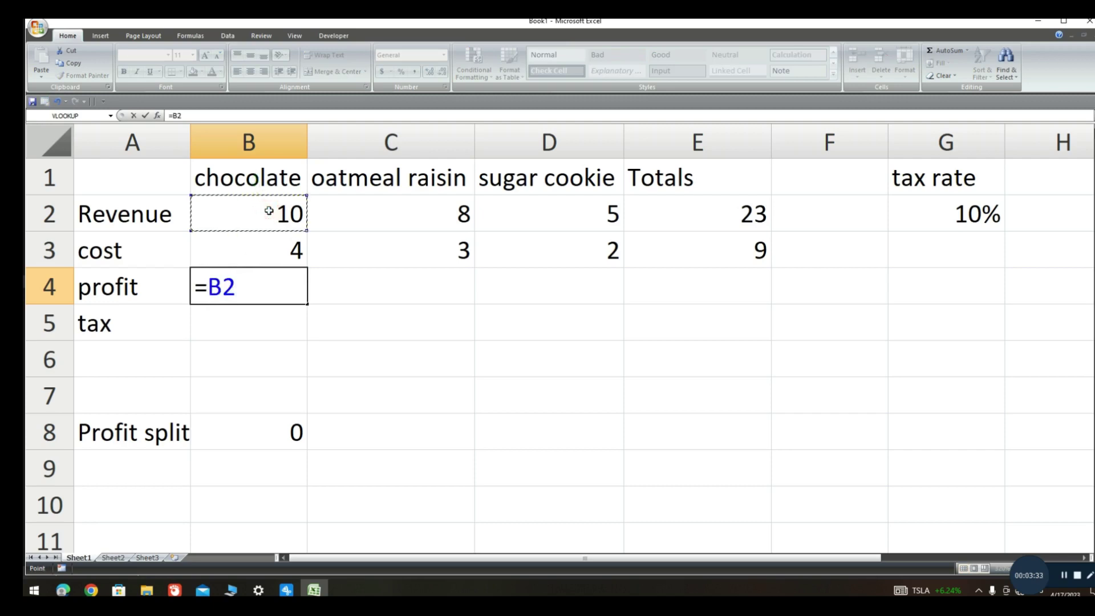
{"action": "type", "text": "-"}
{"action": "left_click", "coordinate": [256, 251]}
{"action": "key", "text": "Return"}
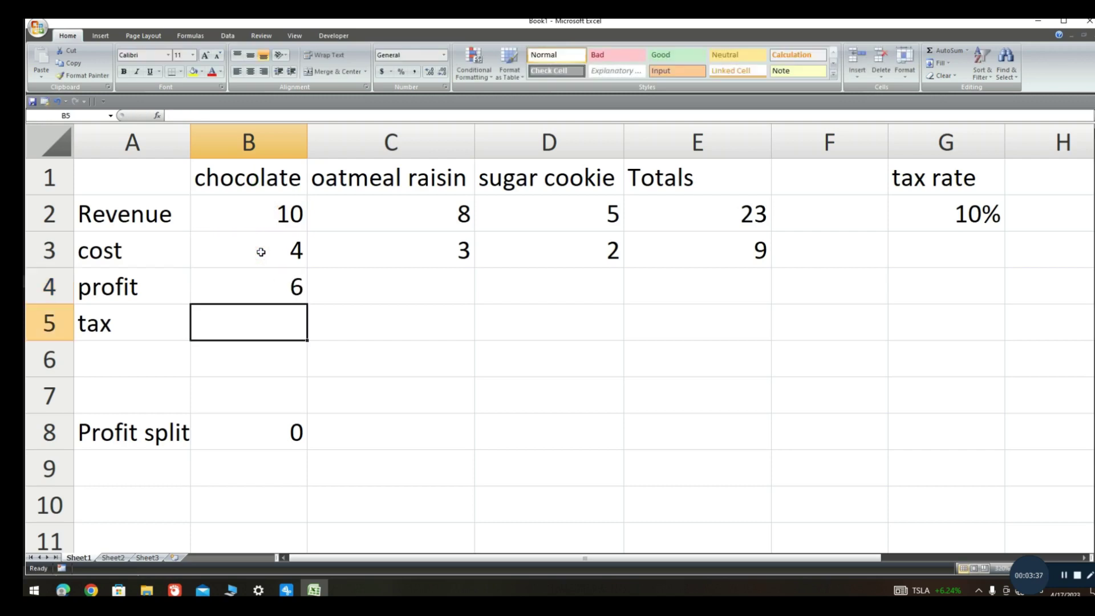
Step: Delete the chocolate profit value accidentally moved into C5
{"action": "left_click", "coordinate": [274, 290]}
{"action": "left_click_drag", "start_coordinate": [305, 304], "coordinate": [322, 308]}
{"action": "left_click", "coordinate": [276, 283]}
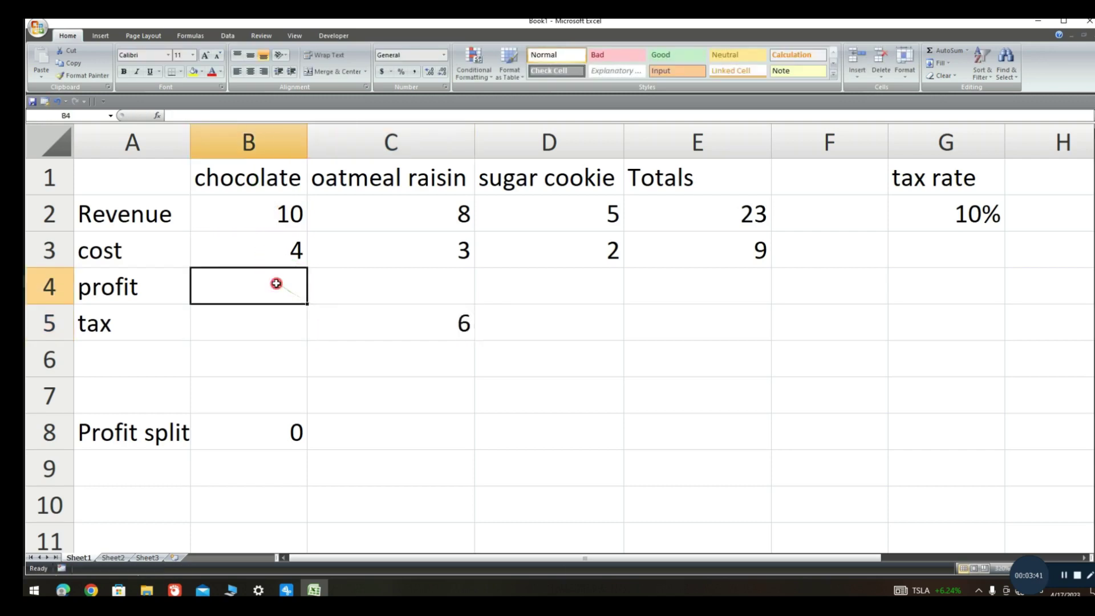
{"action": "left_click", "coordinate": [422, 323]}
{"action": "key", "text": "Delete"}
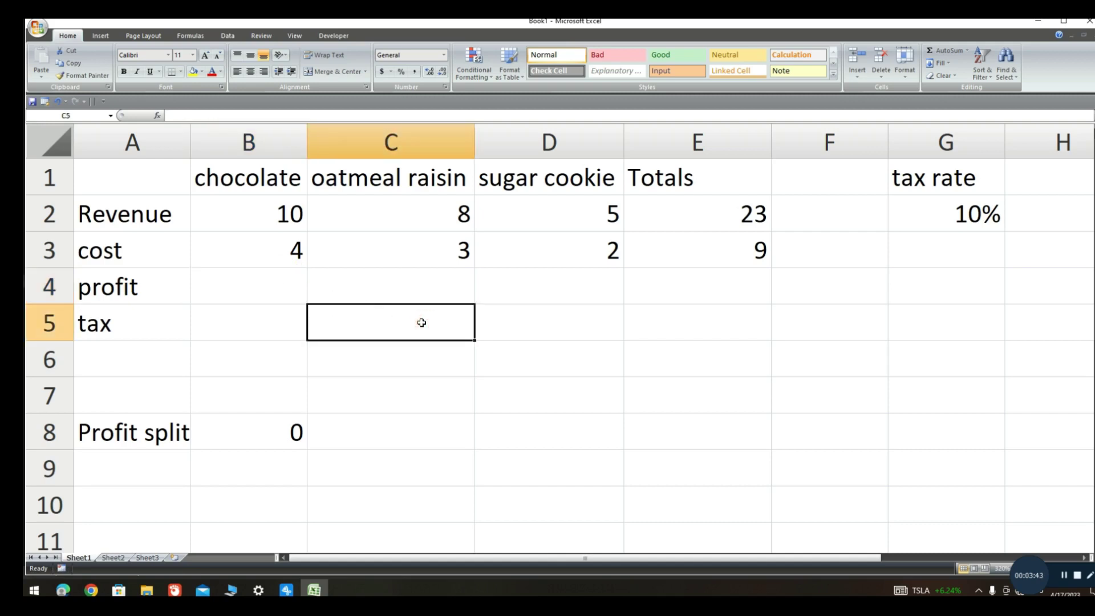
Step: Re-enter the B4 profit formula and fill it across to E4, giving 6, 5, 3 and 14
{"action": "left_click", "coordinate": [279, 283]}
{"action": "type", "text": "="}
{"action": "left_click", "coordinate": [289, 218]}
{"action": "type", "text": "-"}
{"action": "key", "text": "Up"}
{"action": "left_click", "coordinate": [271, 289]}
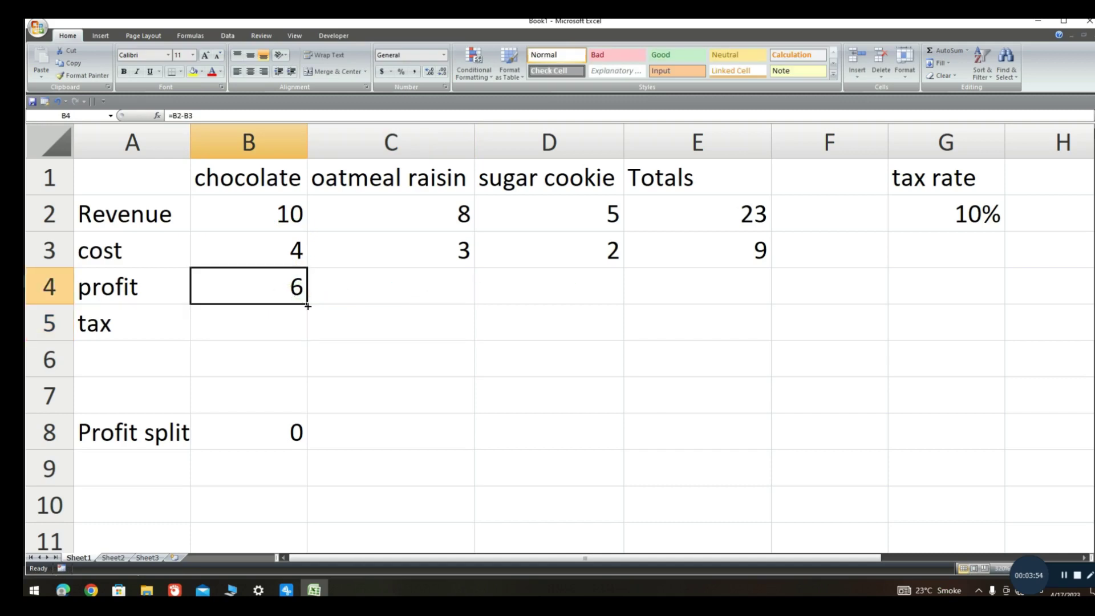
{"action": "left_click_drag", "start_coordinate": [308, 305], "coordinate": [735, 308]}
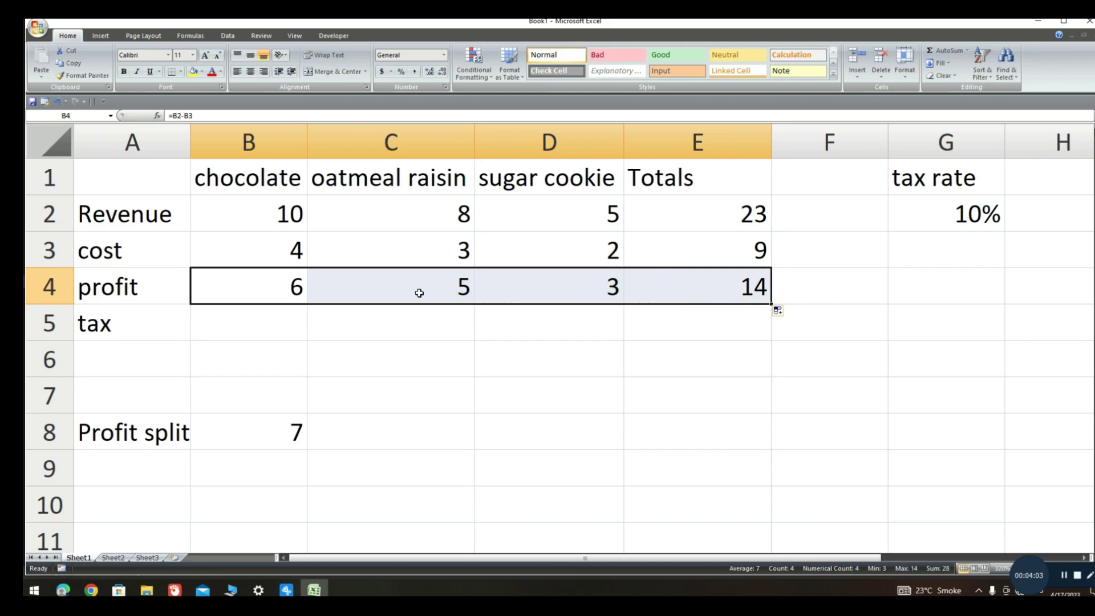
{"action": "left_click", "coordinate": [558, 330]}
Step: Enter =B4*G2 in B5 so chocolate tax shows 0.6
{"action": "left_click", "coordinate": [249, 328]}
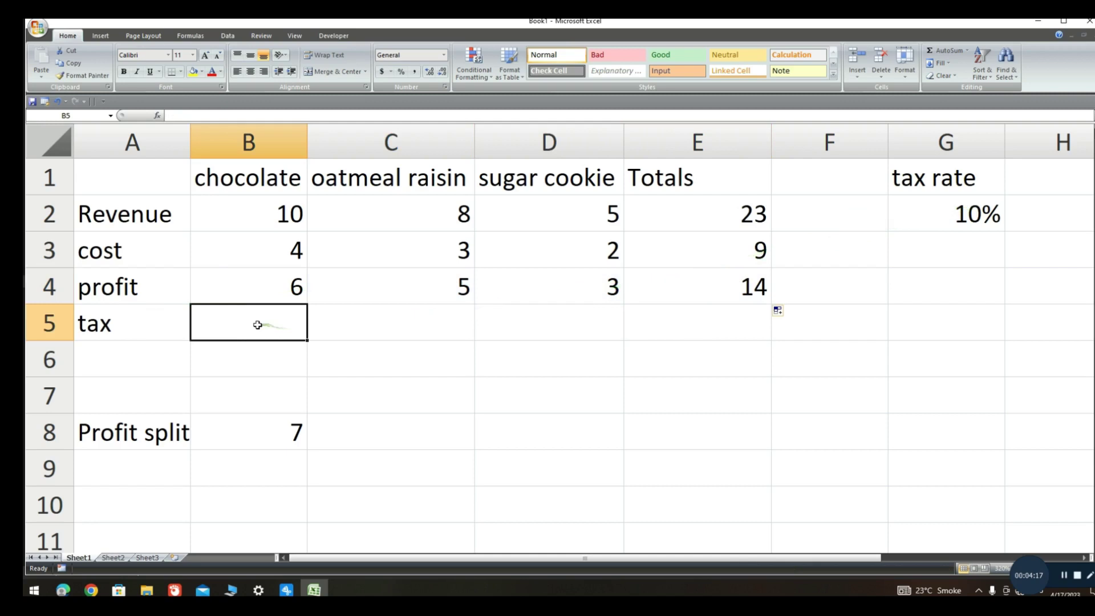
{"action": "left_click", "coordinate": [285, 291]}
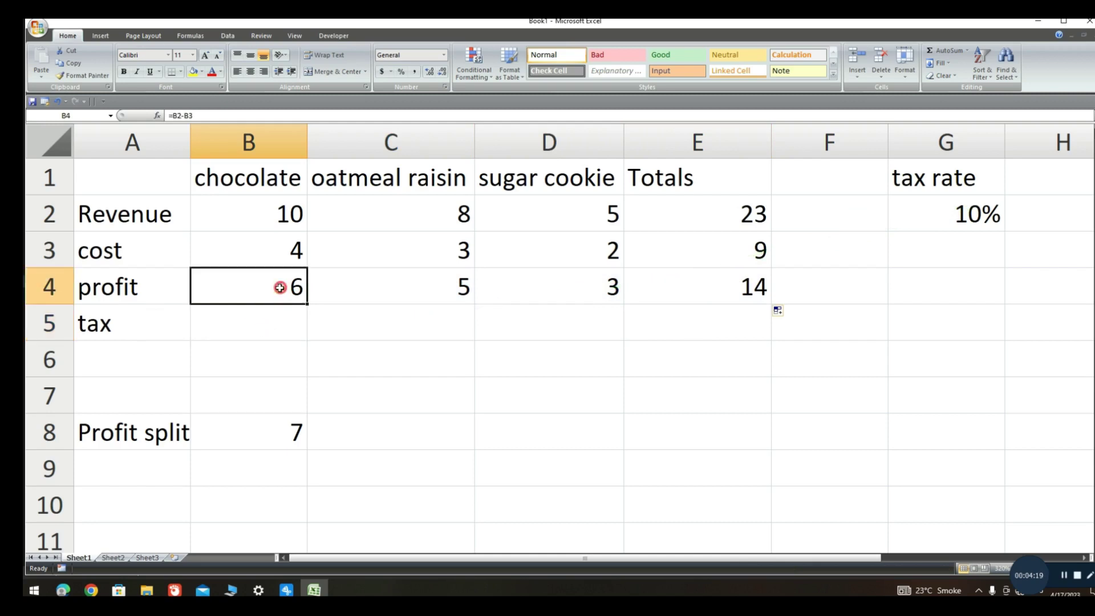
{"action": "left_click", "coordinate": [290, 327]}
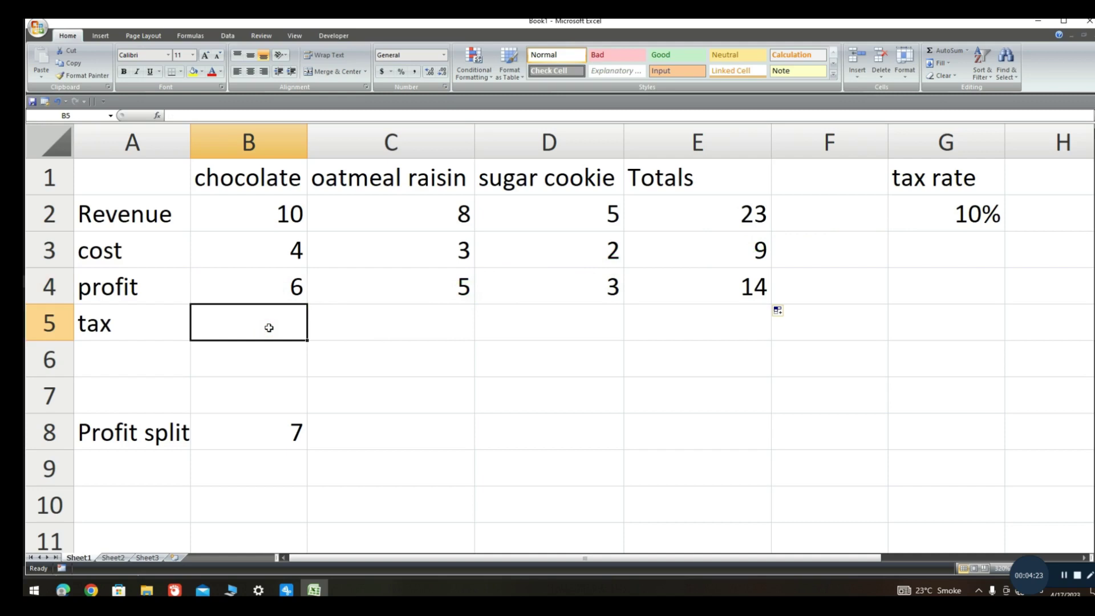
{"action": "type", "text": "="}
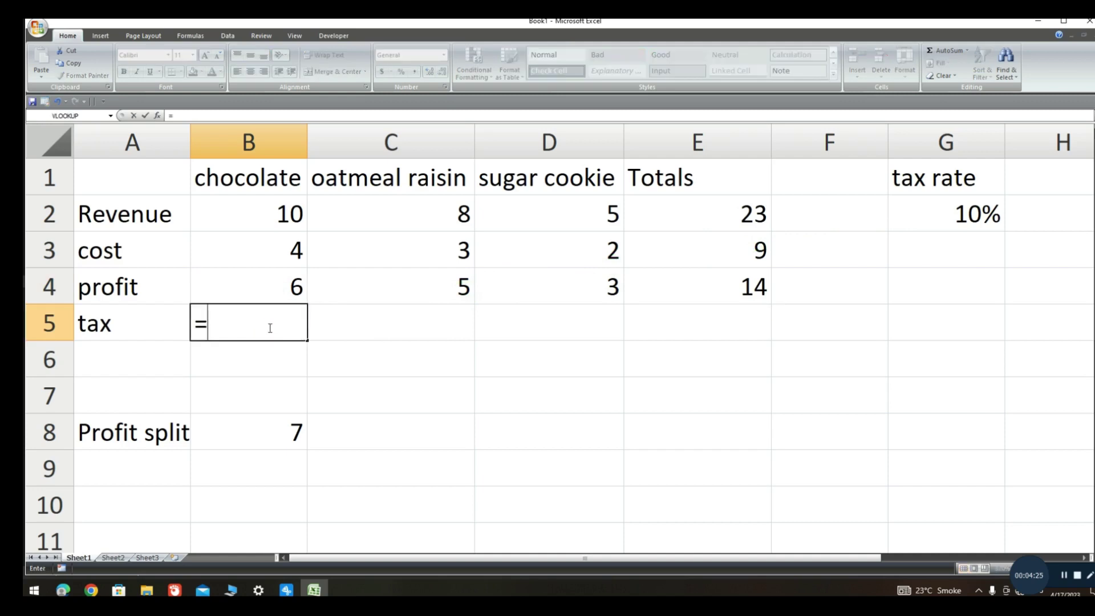
{"action": "left_click", "coordinate": [258, 284]}
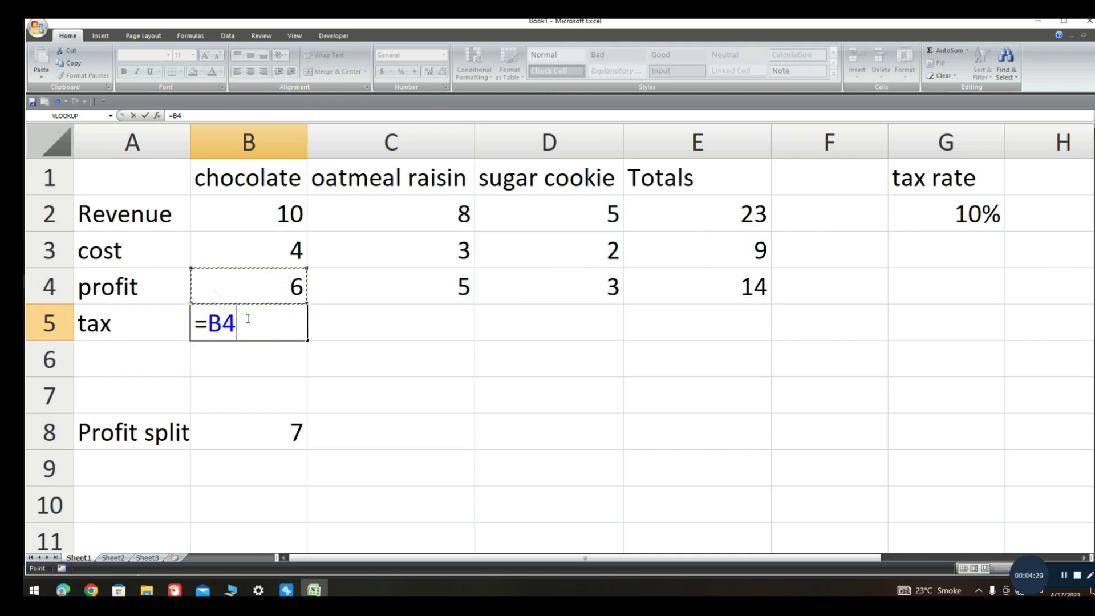
{"action": "type", "text": "x"}
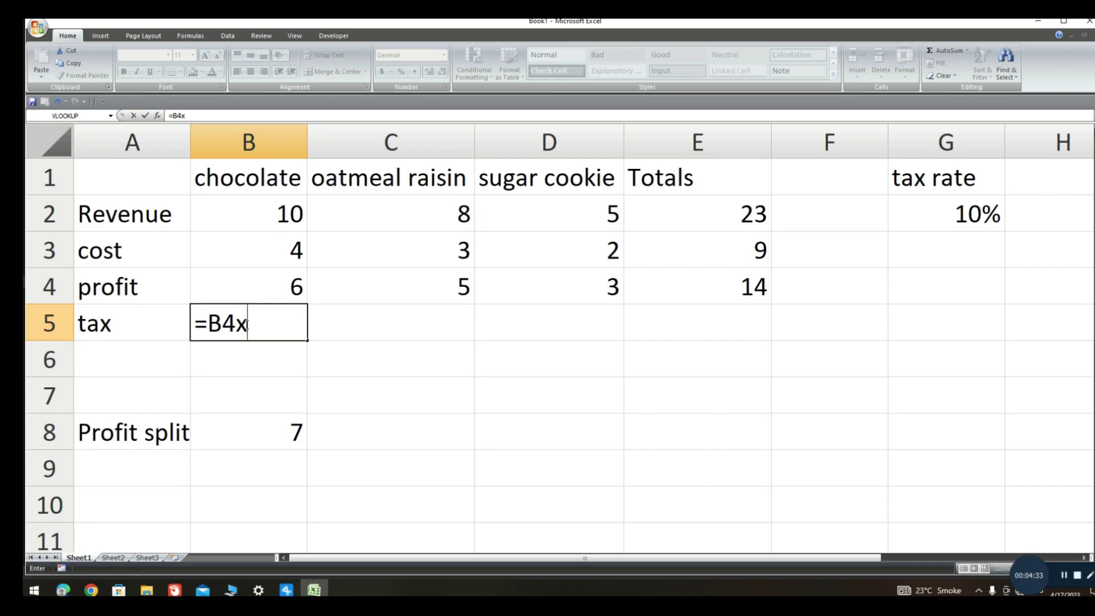
{"action": "key", "text": "BackSpace"}
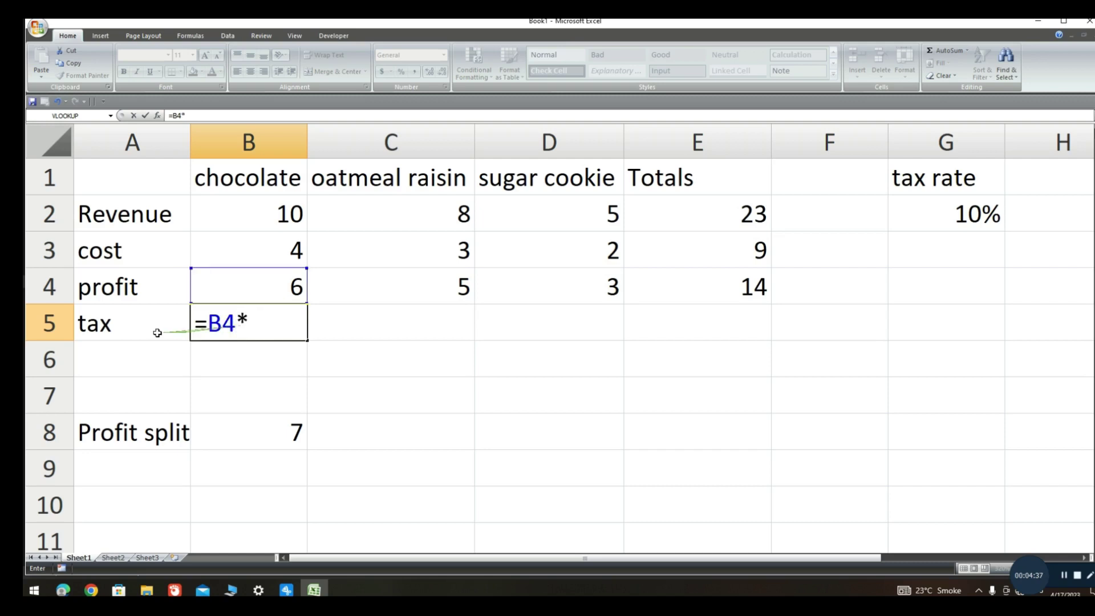
{"action": "left_click", "coordinate": [962, 217]}
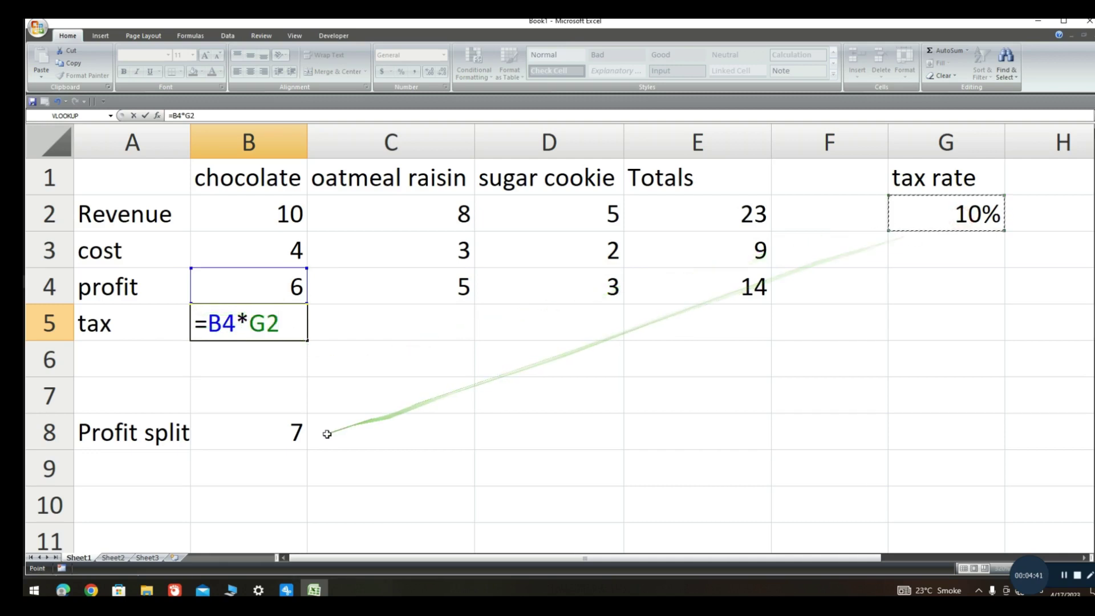
{"action": "key", "text": "Return"}
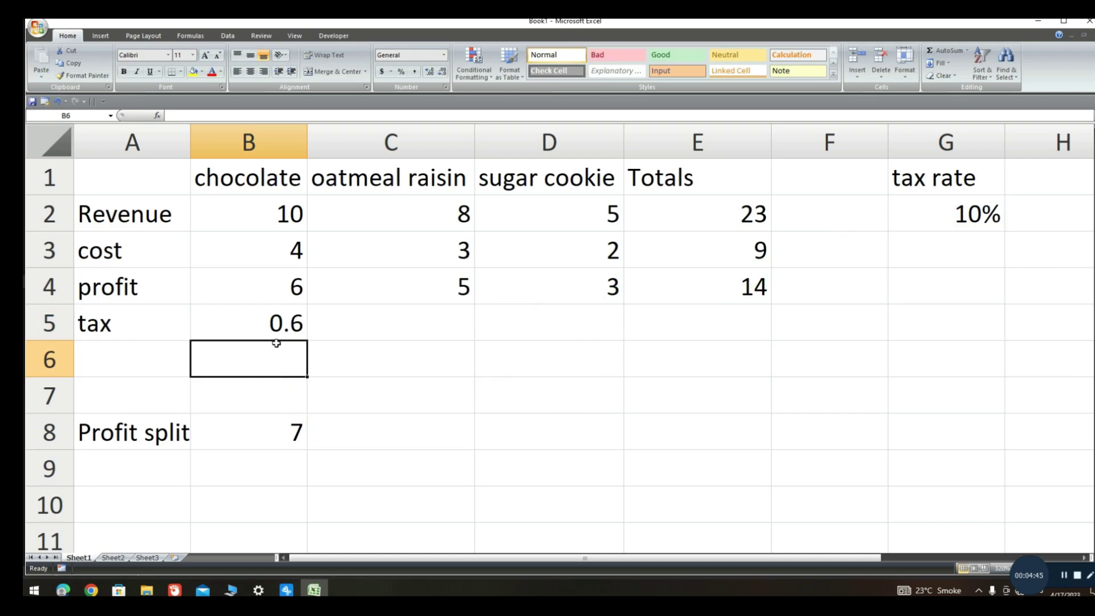
{"action": "left_click", "coordinate": [241, 320]}
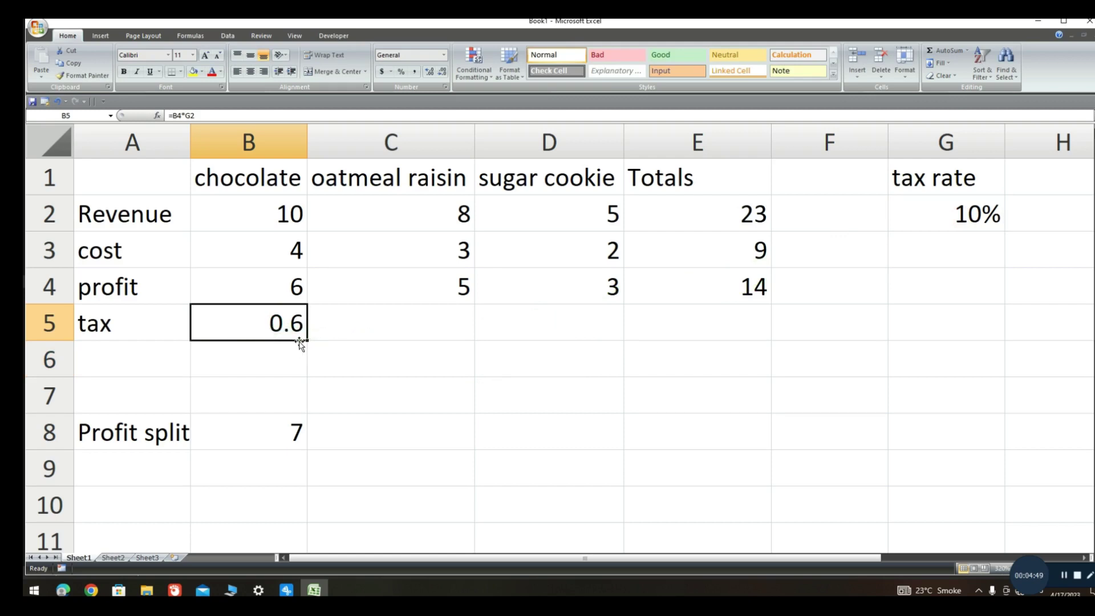
Step: Copy B5's tax formula across and inspect the resulting oatmeal raisin tax formula
{"action": "left_click_drag", "start_coordinate": [306, 339], "coordinate": [307, 340]}
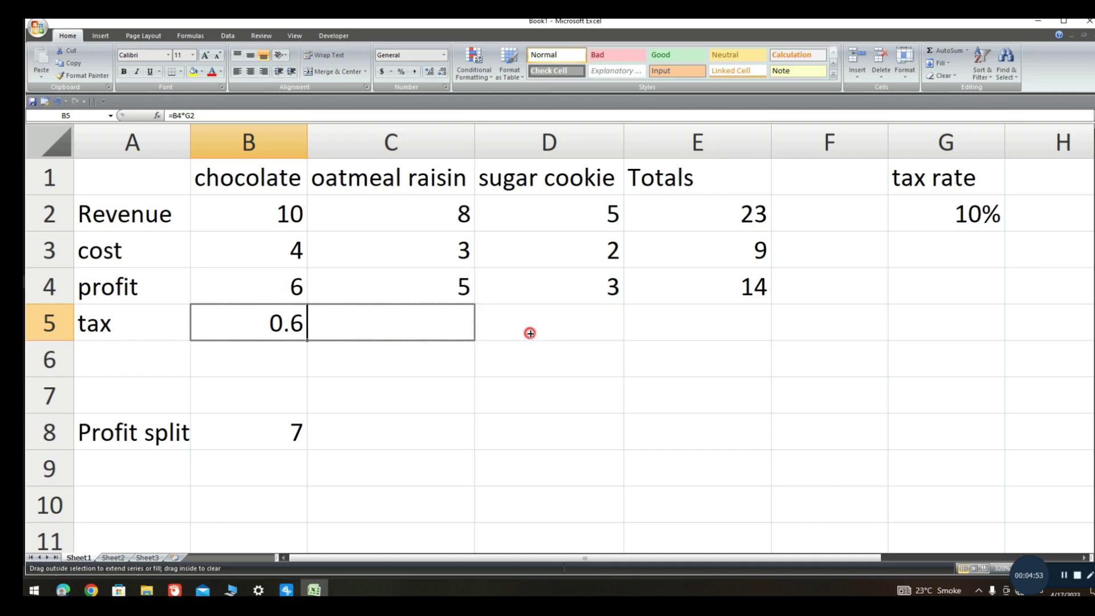
{"action": "left_click_drag", "start_coordinate": [381, 339], "coordinate": [521, 333]}
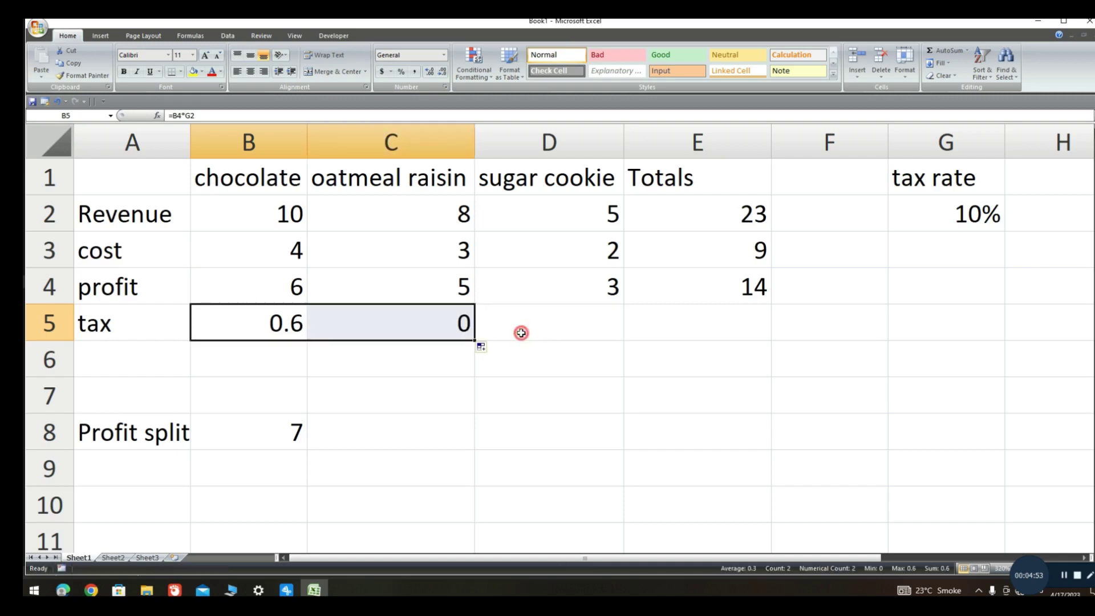
{"action": "left_click", "coordinate": [415, 326]}
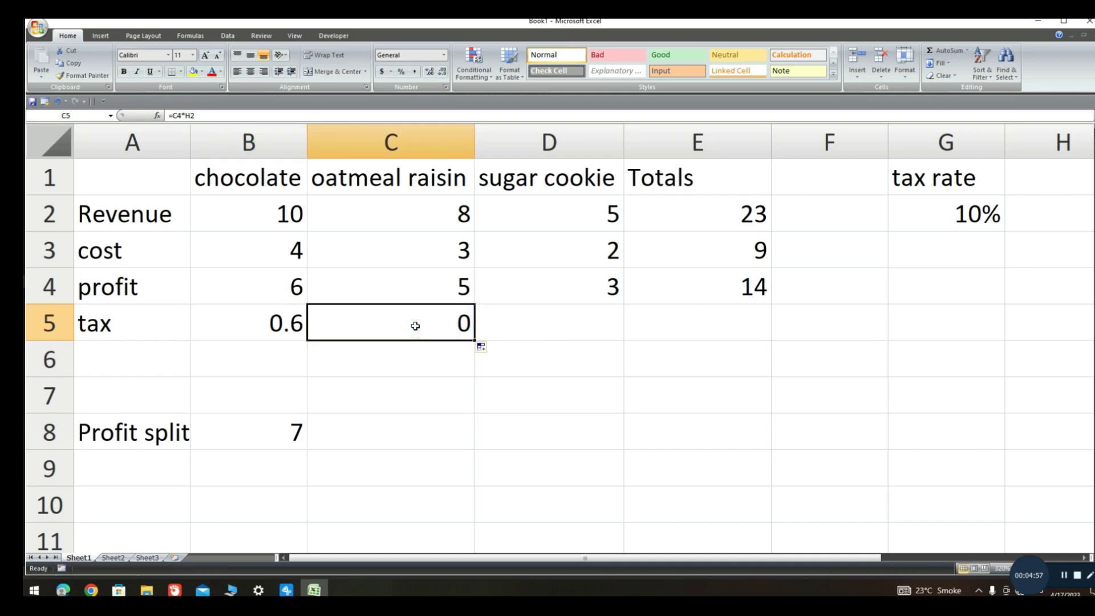
{"action": "double_click", "coordinate": [415, 326]}
{"action": "mouse_move", "coordinate": [396, 323]}
{"action": "left_mouse_down"}
{"action": "mouse_move", "coordinate": [984, 208]}
{"action": "mouse_move", "coordinate": [1072, 148]}
{"action": "left_mouse_up"}
{"action": "mouse_move", "coordinate": [1044, 209]}
{"action": "left_mouse_down"}
{"action": "mouse_move", "coordinate": [526, 215]}
{"action": "mouse_move", "coordinate": [159, 240]}
{"action": "mouse_move", "coordinate": [452, 255]}
{"action": "left_mouse_up"}
{"action": "mouse_move", "coordinate": [990, 167]}
{"action": "left_mouse_down"}
{"action": "mouse_move", "coordinate": [518, 310]}
{"action": "mouse_move", "coordinate": [274, 328]}
{"action": "left_mouse_up"}
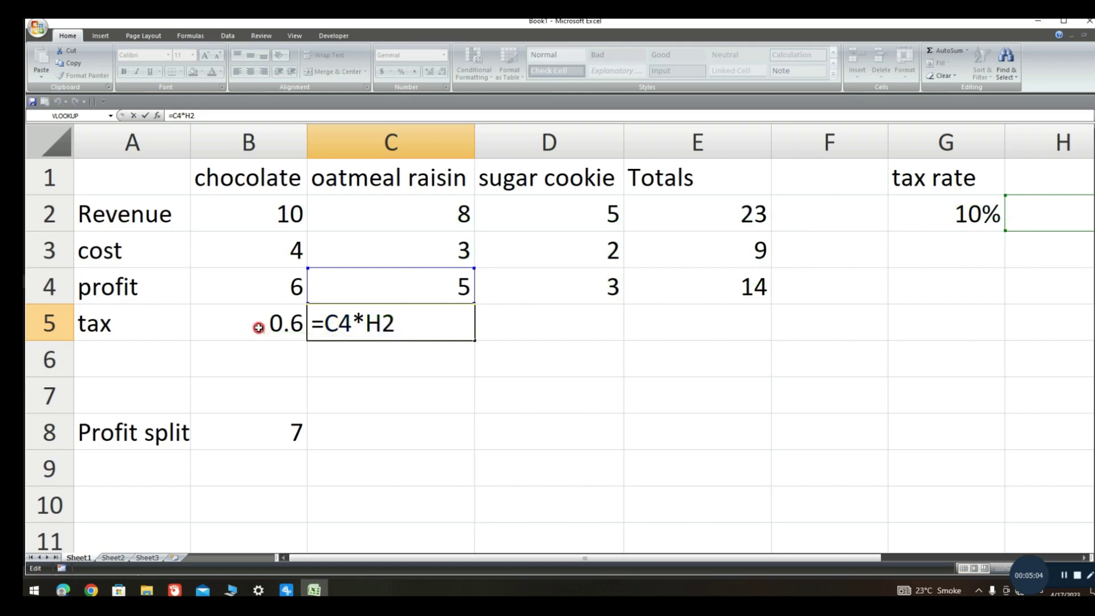
Step: Rewrite B5 as =B4*$G$2 and fill it to E5, giving 0.6, 0.5, 0.3, 1.4
{"action": "left_click", "coordinate": [259, 328]}
{"action": "double_click", "coordinate": [291, 321]}
{"action": "left_click_drag", "start_coordinate": [290, 322], "coordinate": [196, 323]}
{"action": "key", "text": "BackSpace"}
{"action": "type", "text": "="}
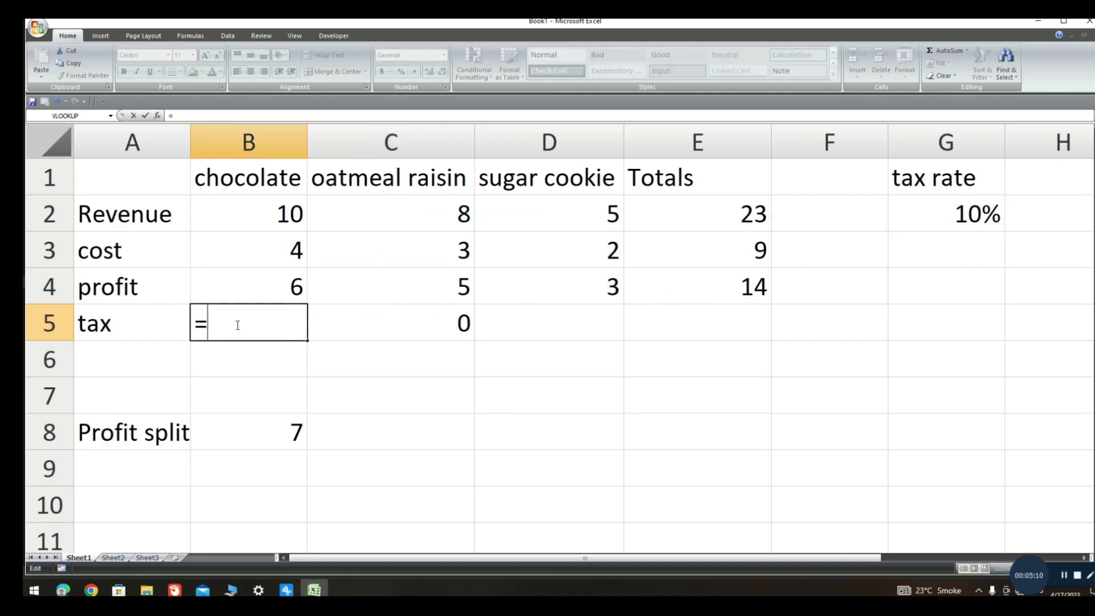
{"action": "left_click", "coordinate": [275, 288]}
{"action": "type", "text": "*"}
{"action": "left_click", "coordinate": [941, 213]}
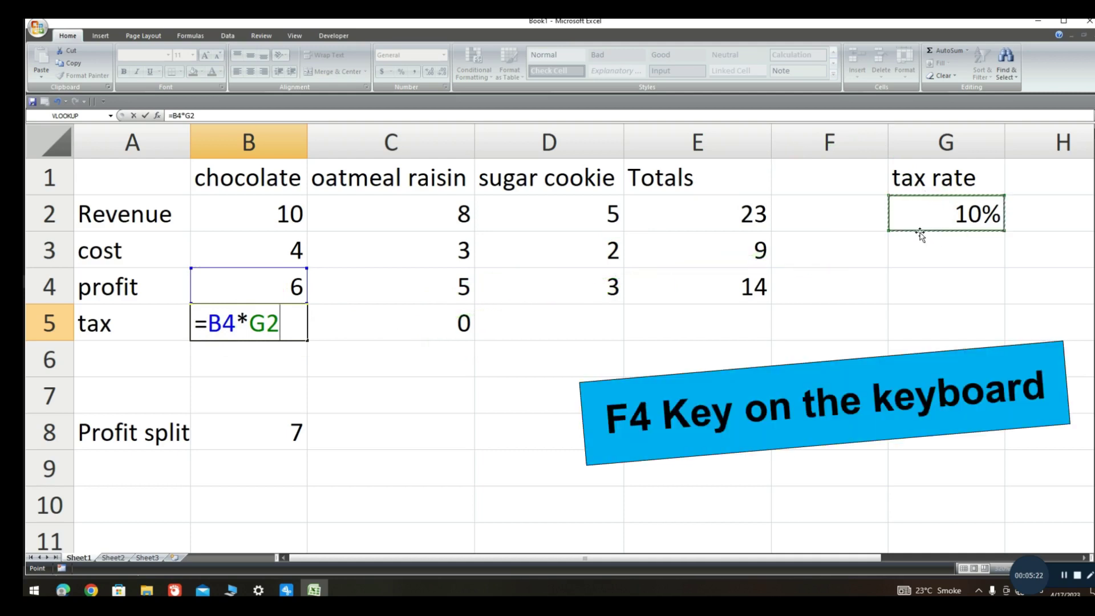
{"action": "key", "text": "F4"}
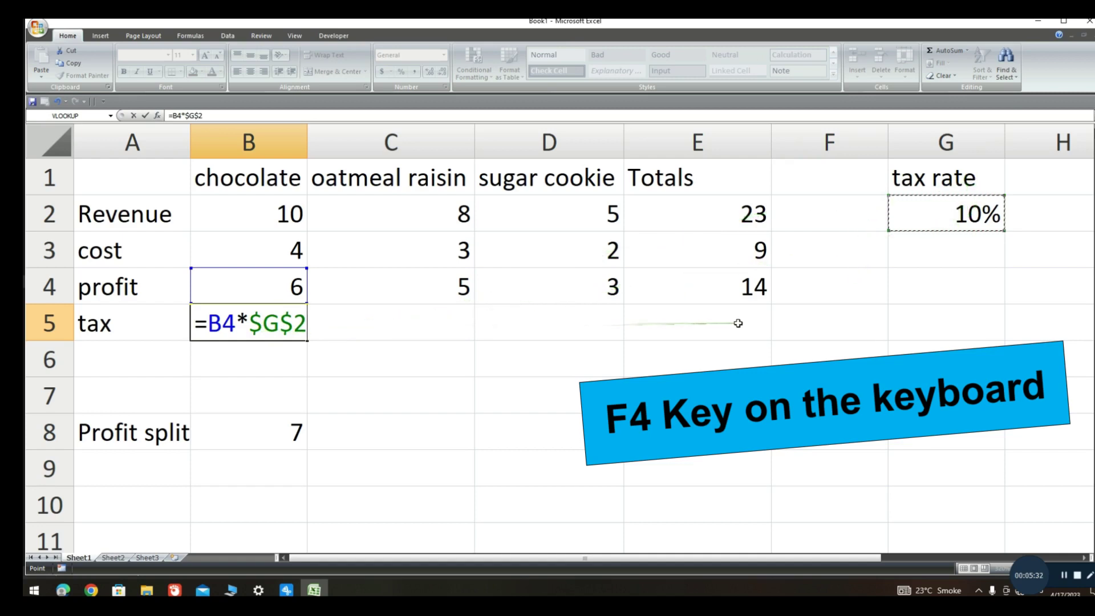
{"action": "key", "text": "Return"}
{"action": "left_click", "coordinate": [304, 335]}
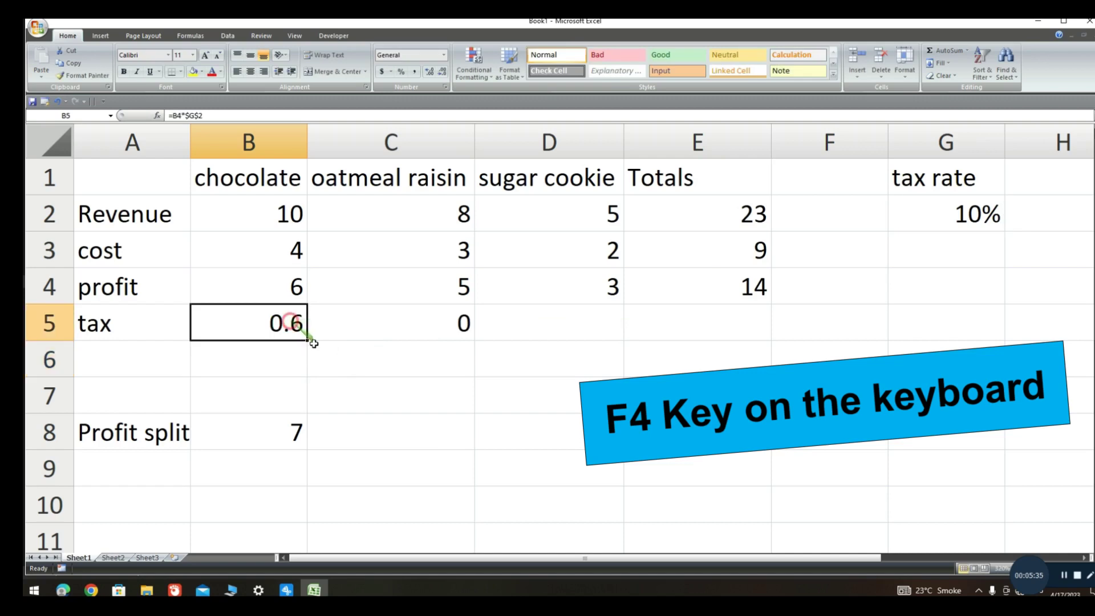
{"action": "left_click_drag", "start_coordinate": [307, 341], "coordinate": [704, 330]}
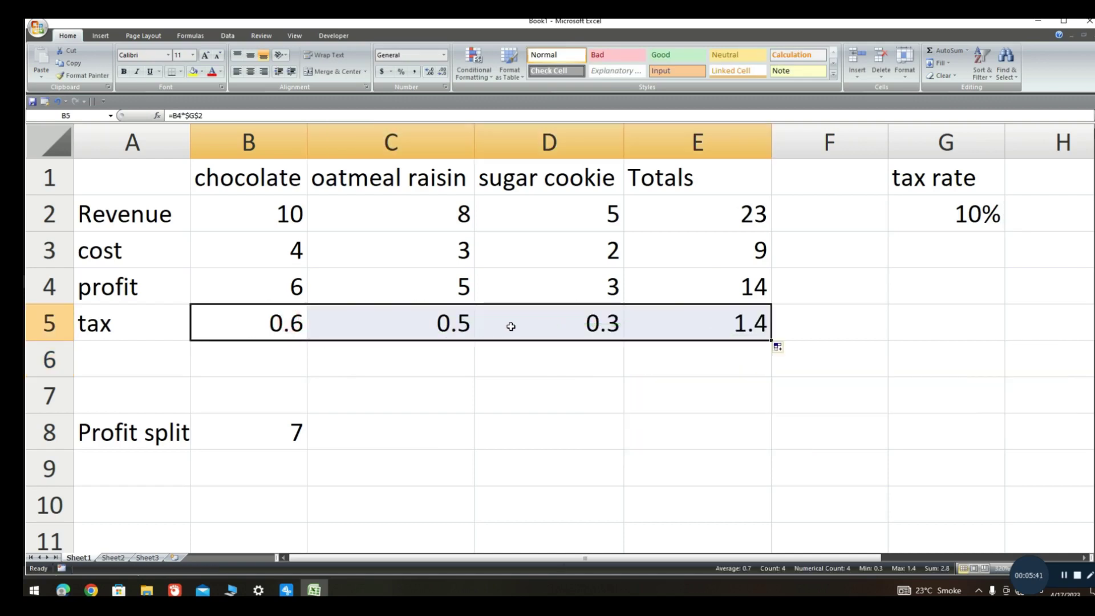
Step: Replace B8's Profit split with the formula =E4/2, showing 7
{"action": "left_click", "coordinate": [293, 433]}
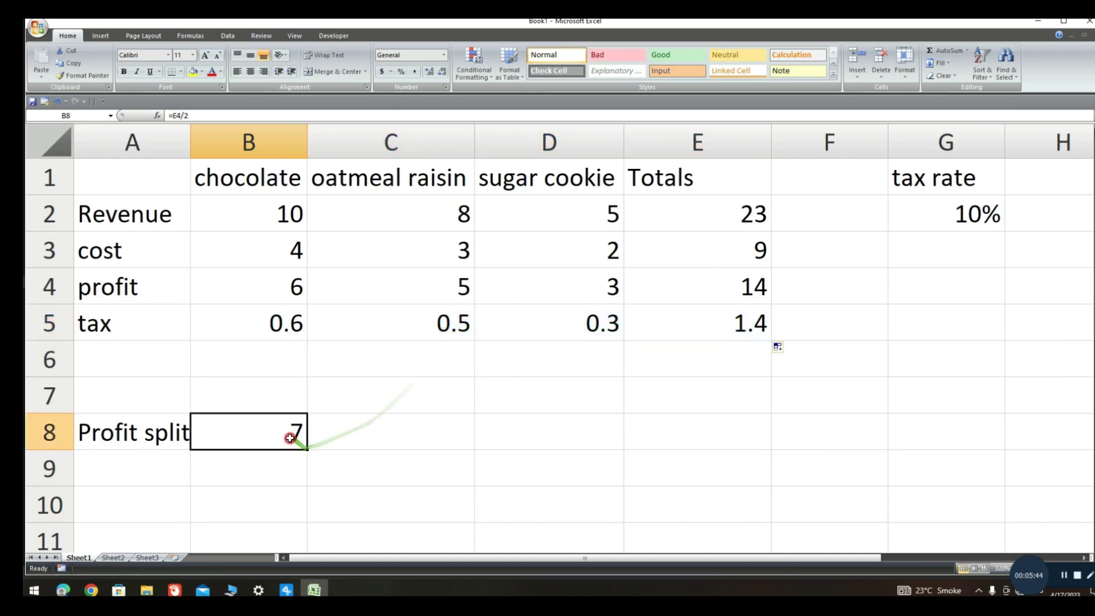
{"action": "key", "text": "Delete"}
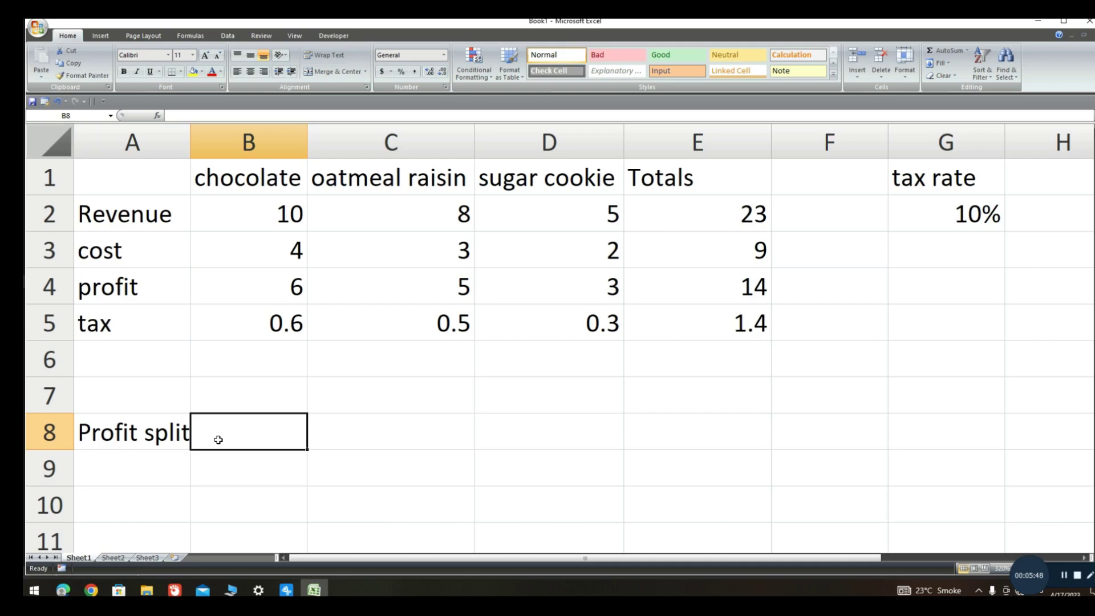
{"action": "type", "text": "="}
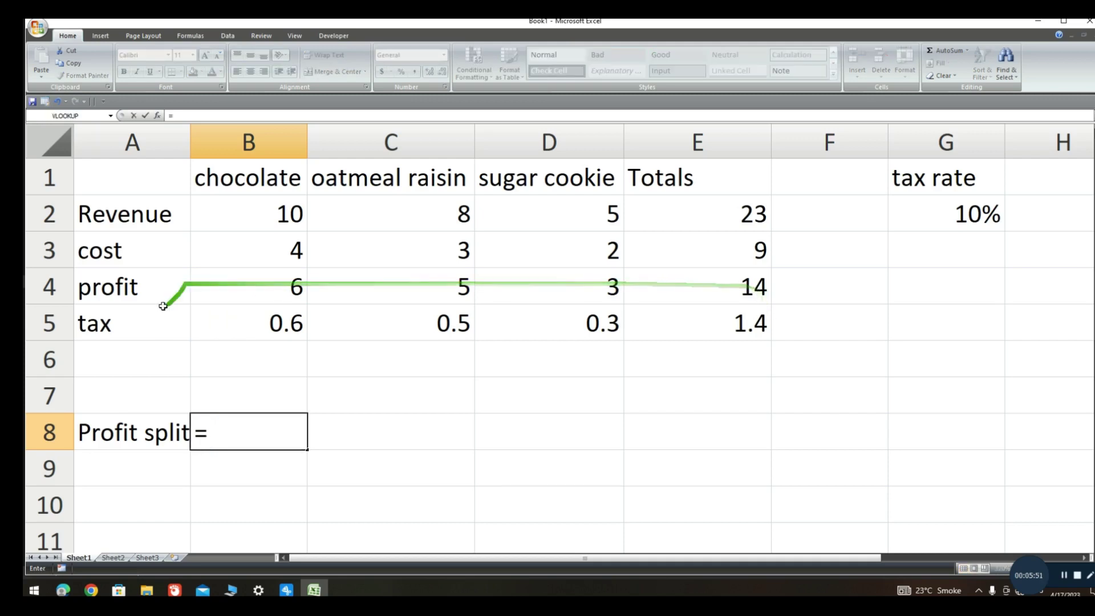
{"action": "left_click", "coordinate": [756, 292]}
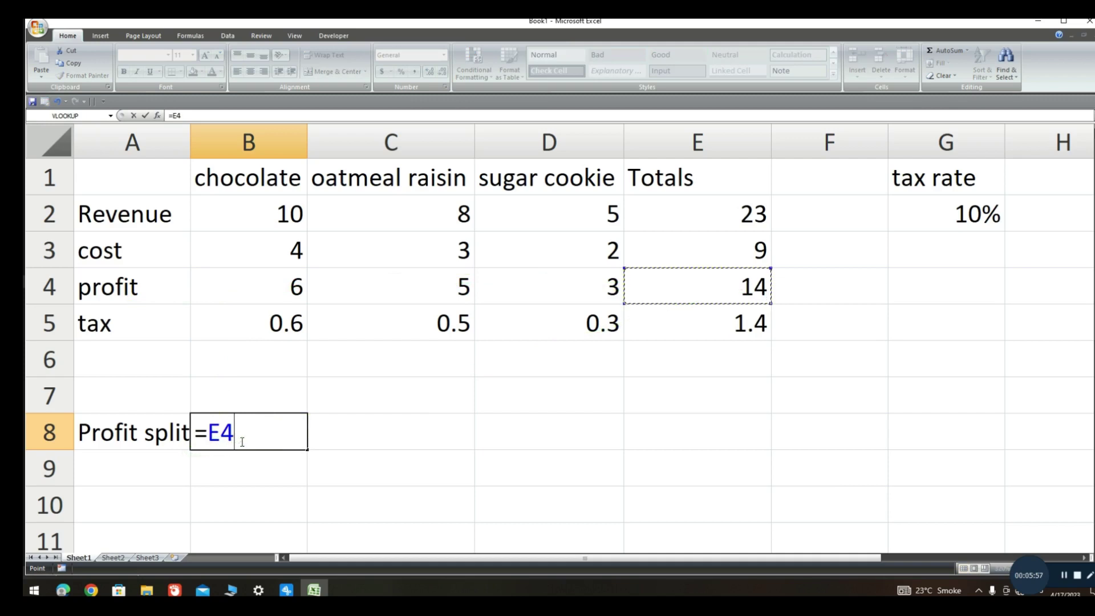
{"action": "type", "text": "/2"}
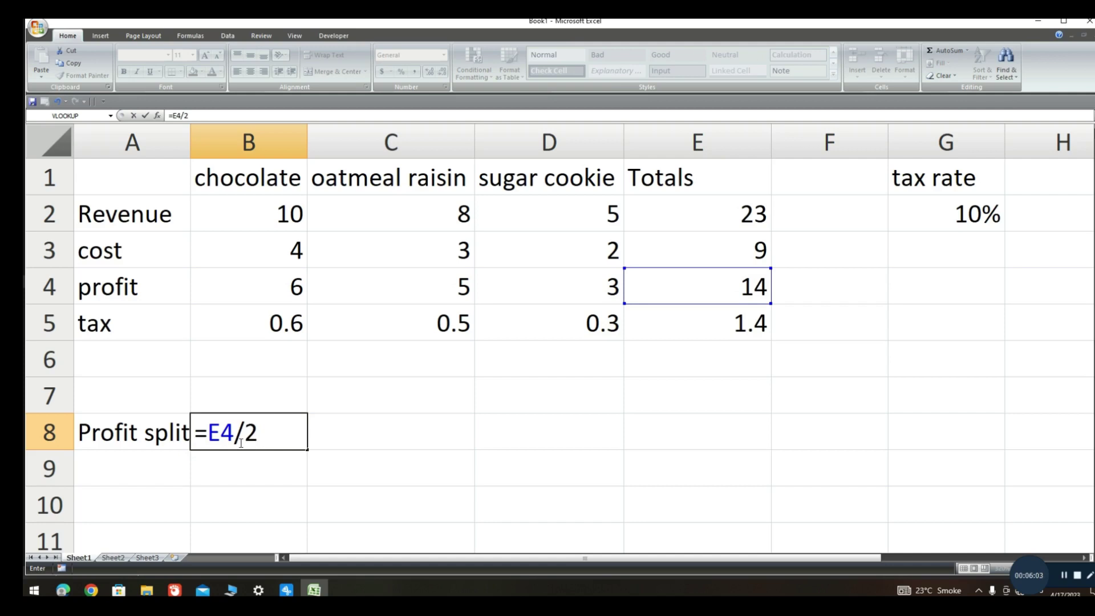
{"action": "key", "text": "Return"}
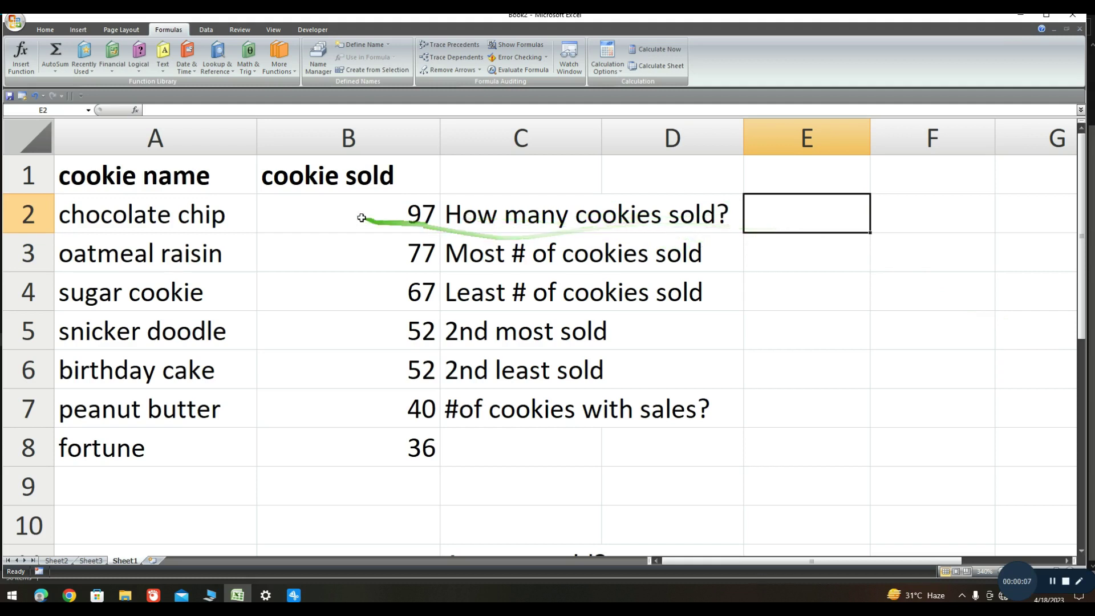
Step: Enter =SUM(B2:B8) in E2 to total the cookies sold, giving 421
{"action": "left_click_drag", "start_coordinate": [364, 217], "coordinate": [375, 453]}
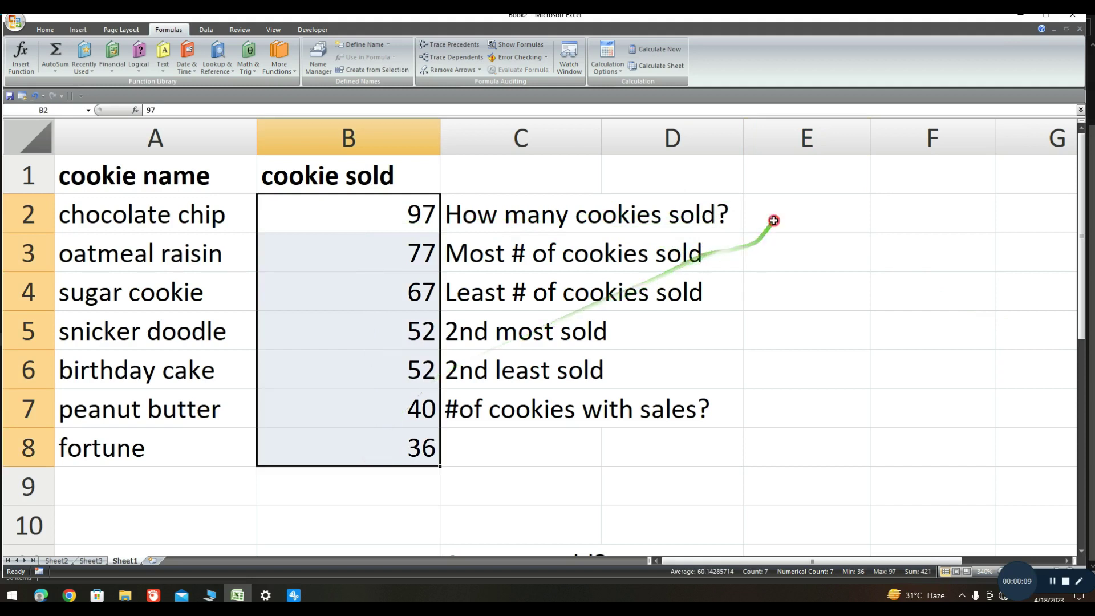
{"action": "left_click", "coordinate": [774, 221]}
{"action": "type", "text": "="}
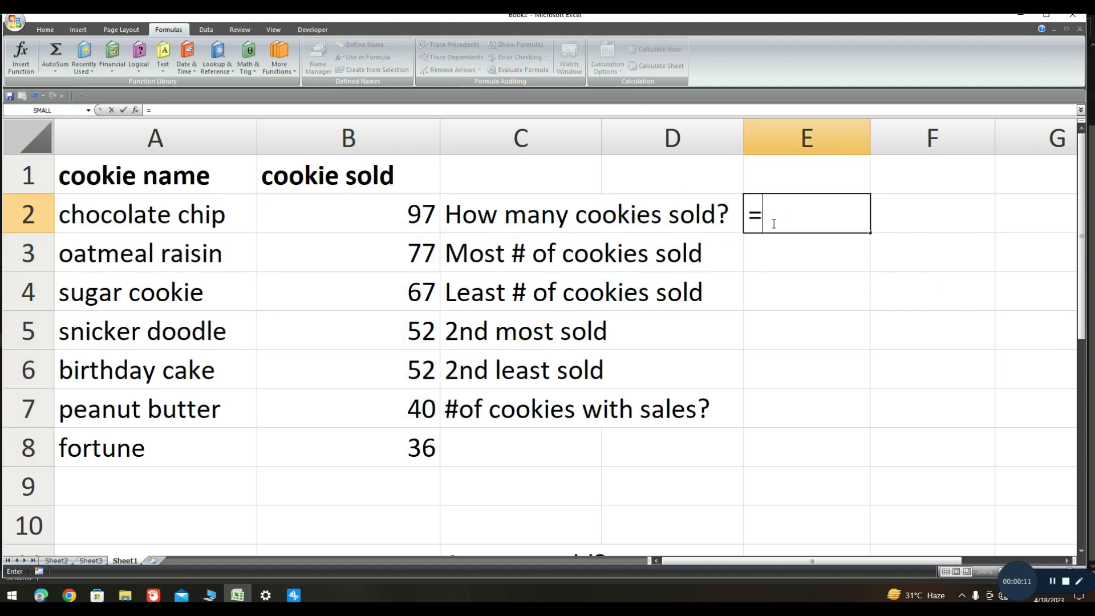
{"action": "type", "text": "Sum"}
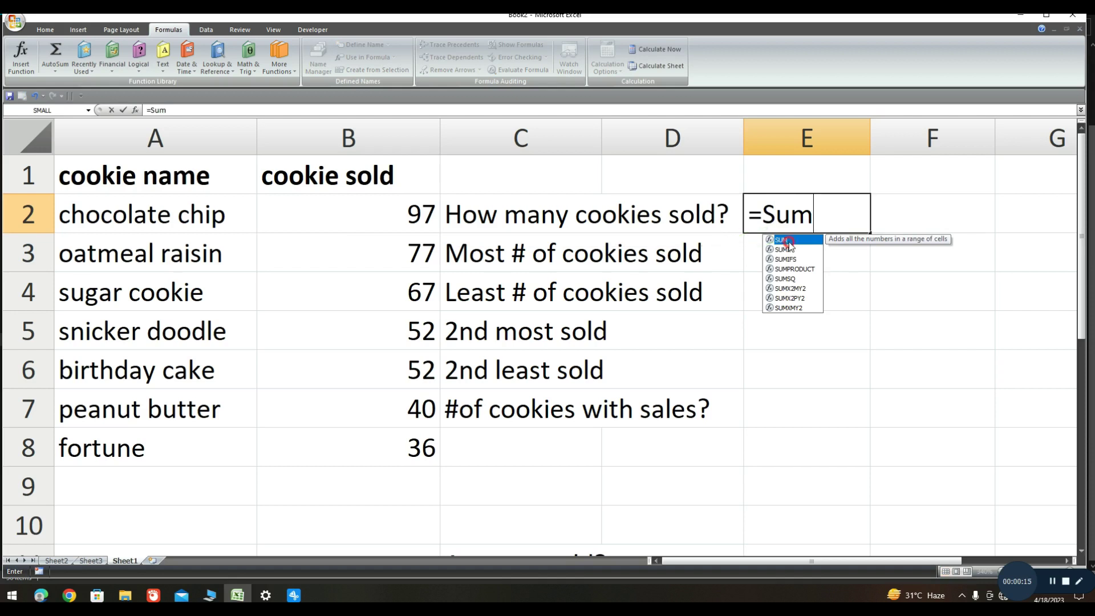
{"action": "double_click", "coordinate": [787, 241]}
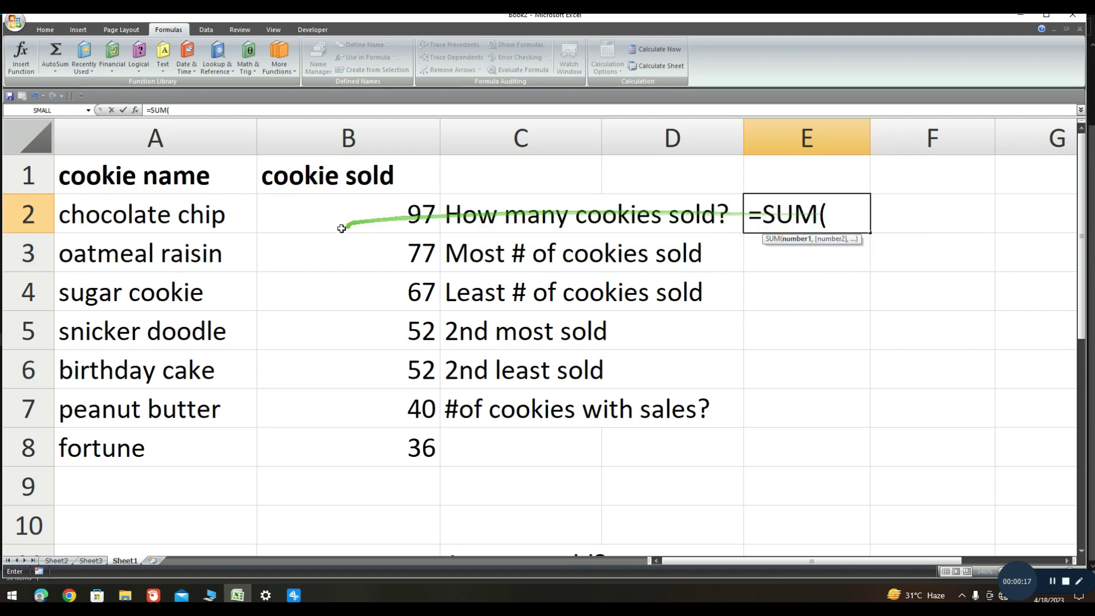
{"action": "left_click_drag", "start_coordinate": [341, 228], "coordinate": [380, 441]}
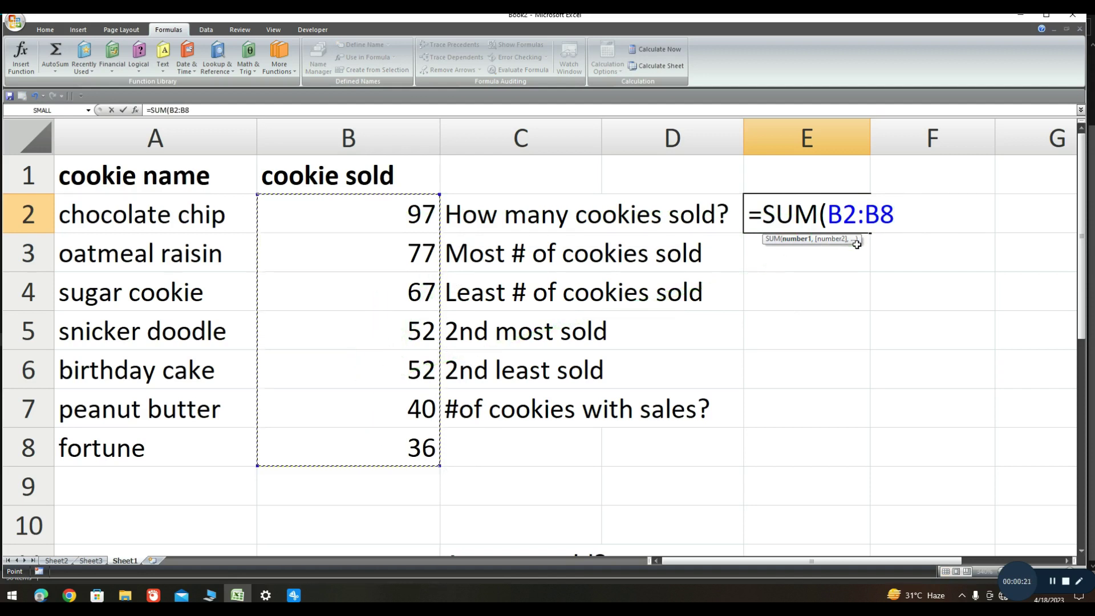
{"action": "key", "text": "Return"}
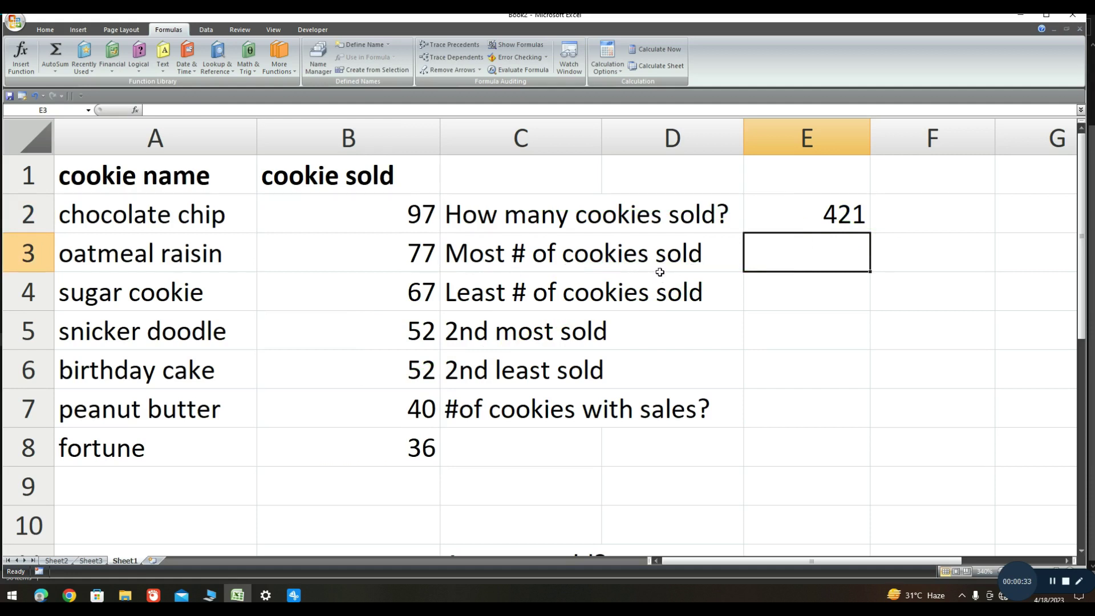
Step: Enter =MAX(B2:B8) in E3 to show the most cookies sold, 97
{"action": "left_click", "coordinate": [819, 254]}
{"action": "type", "text": "="}
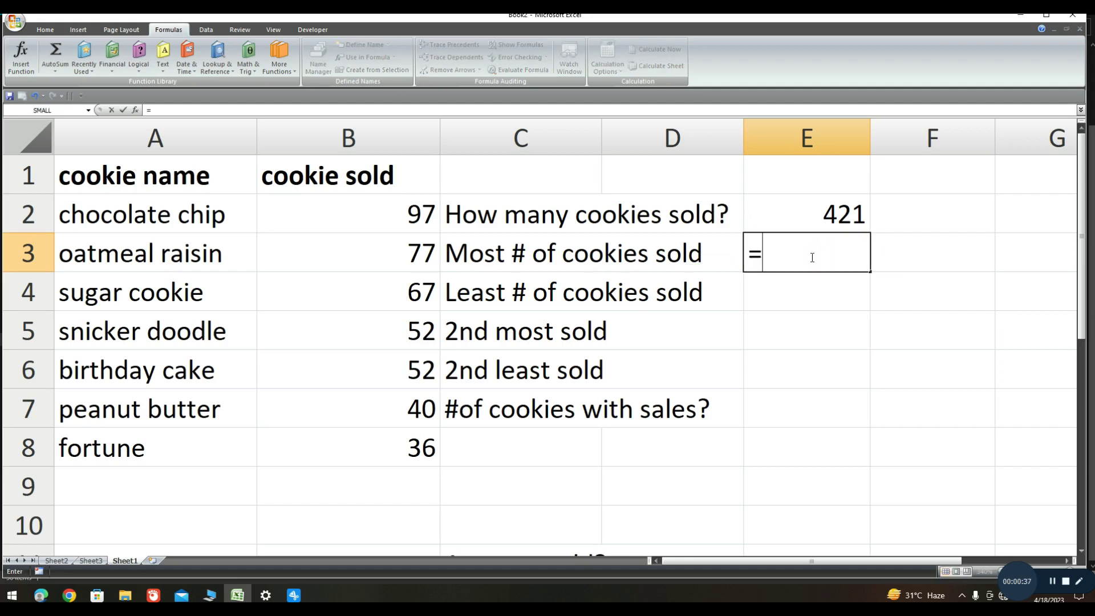
{"action": "type", "text": "Ma"}
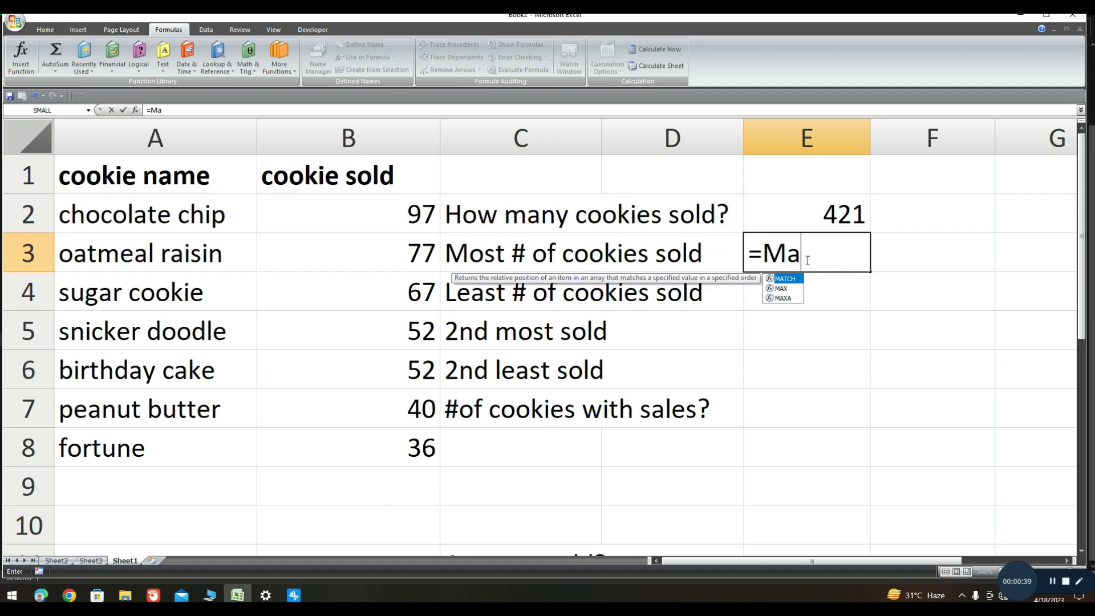
{"action": "type", "text": "x"}
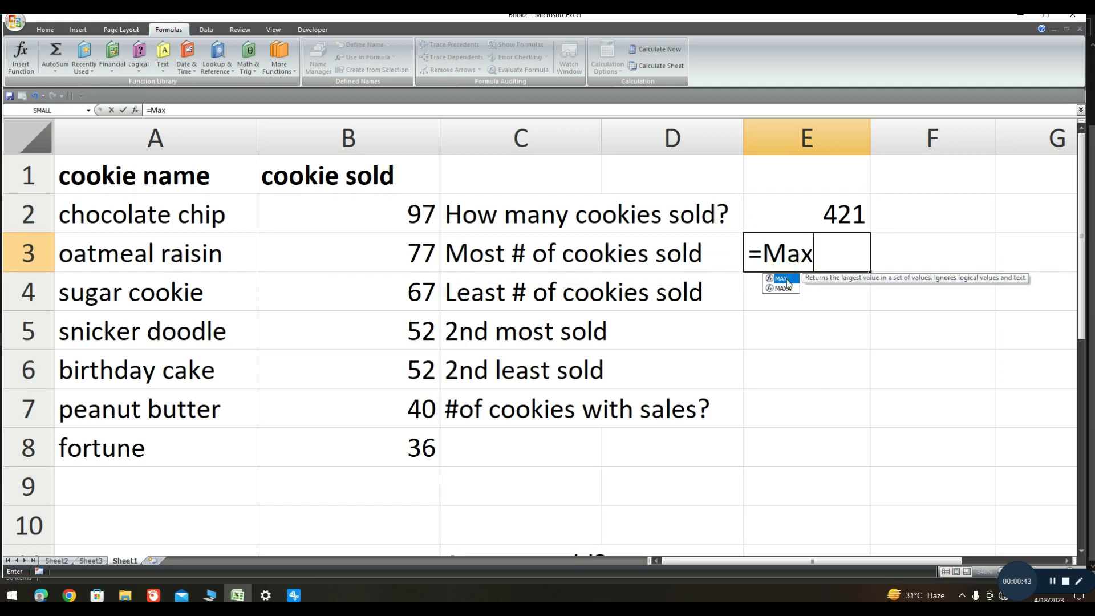
{"action": "double_click", "coordinate": [786, 280]}
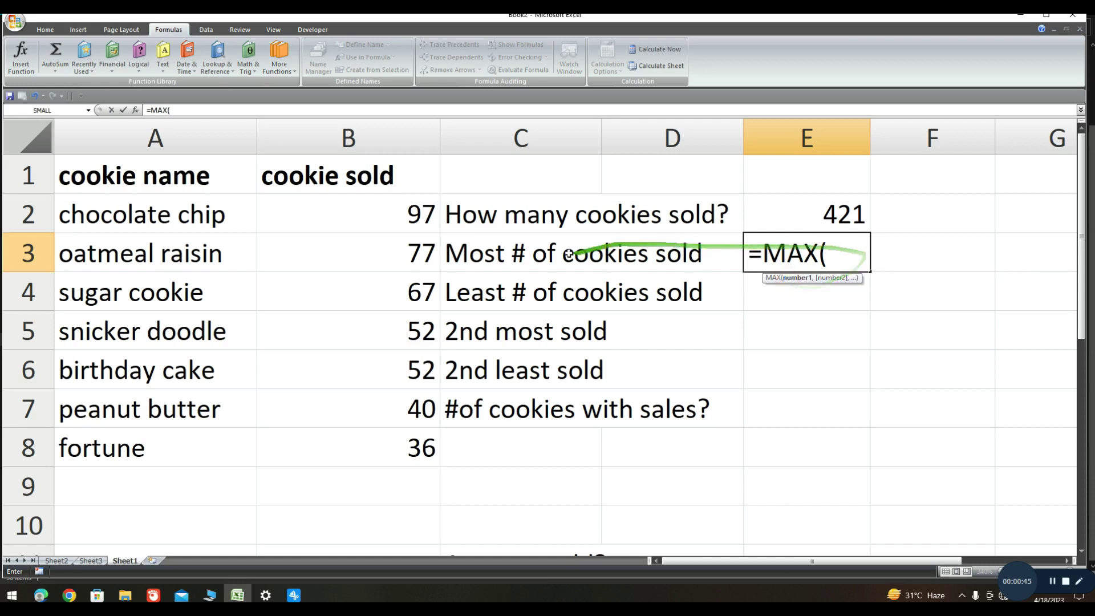
{"action": "left_click_drag", "start_coordinate": [314, 214], "coordinate": [374, 443]}
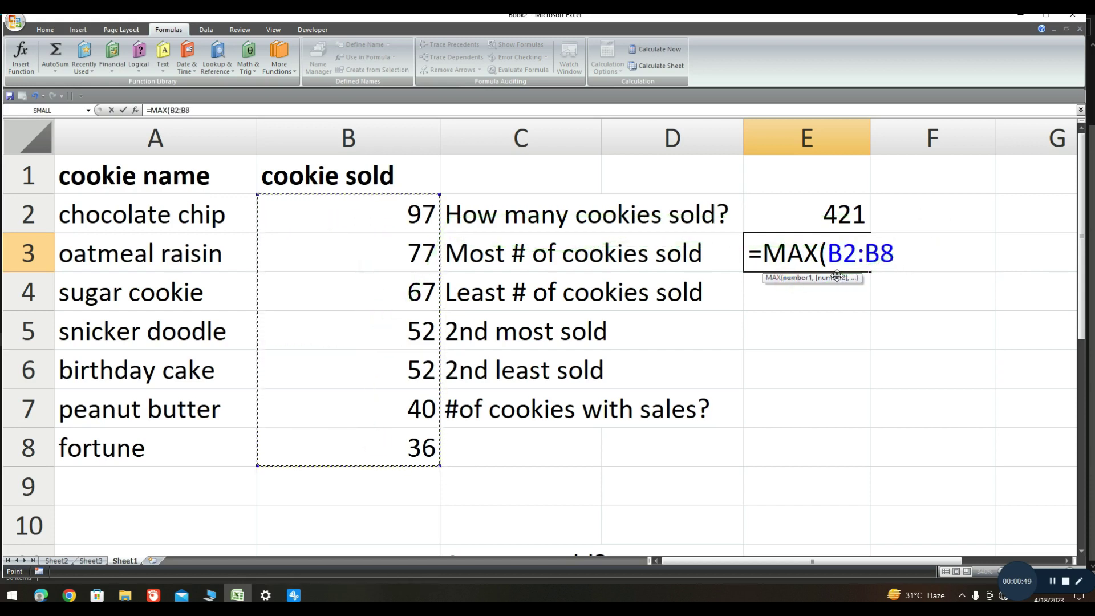
{"action": "key", "text": "Return"}
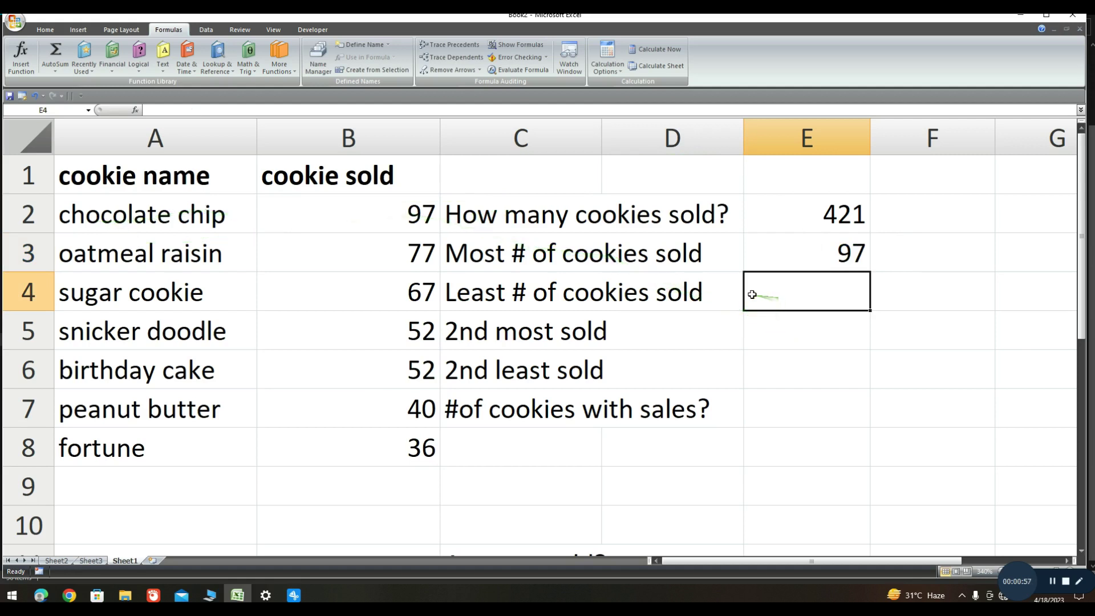
Step: Enter =MIN(B2:B8) for the least cookies sold, giving 36
{"action": "type", "text": "="}
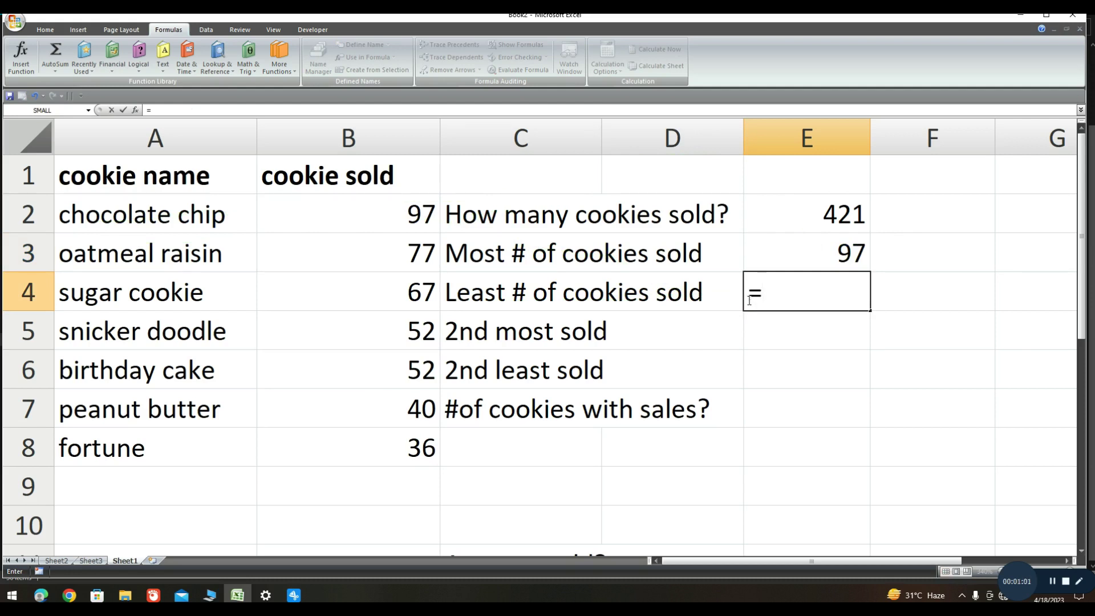
{"action": "type", "text": "min"}
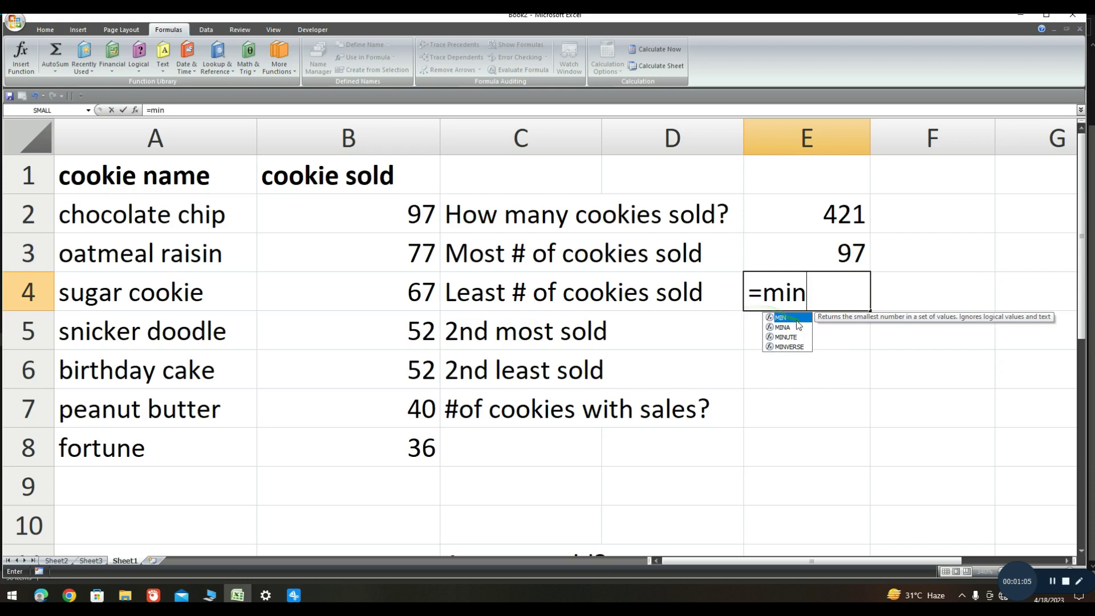
{"action": "double_click", "coordinate": [794, 318]}
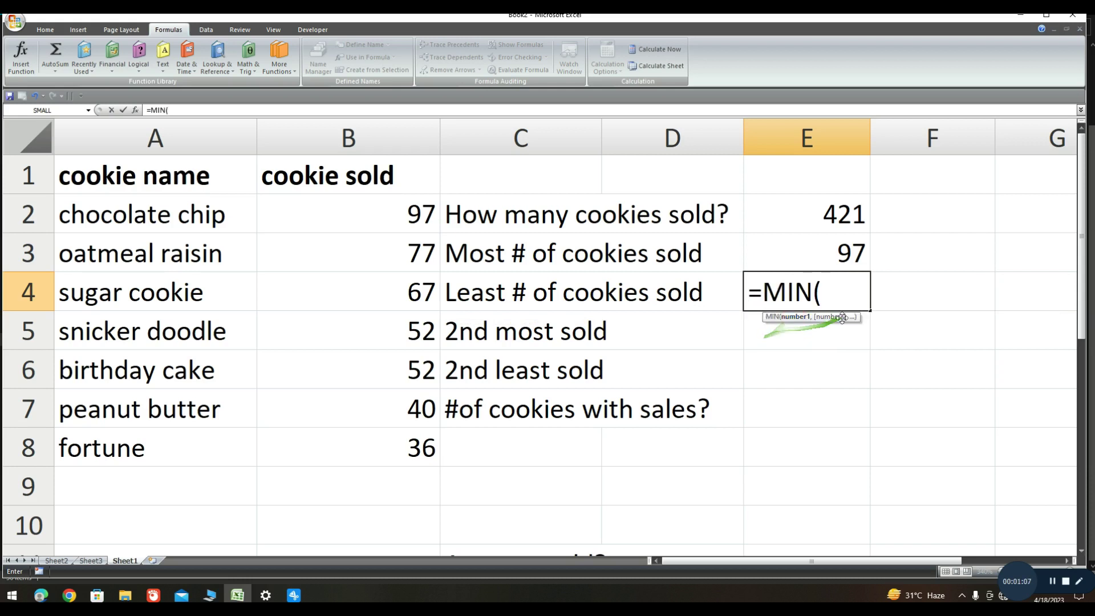
{"action": "left_click_drag", "start_coordinate": [414, 211], "coordinate": [362, 445]}
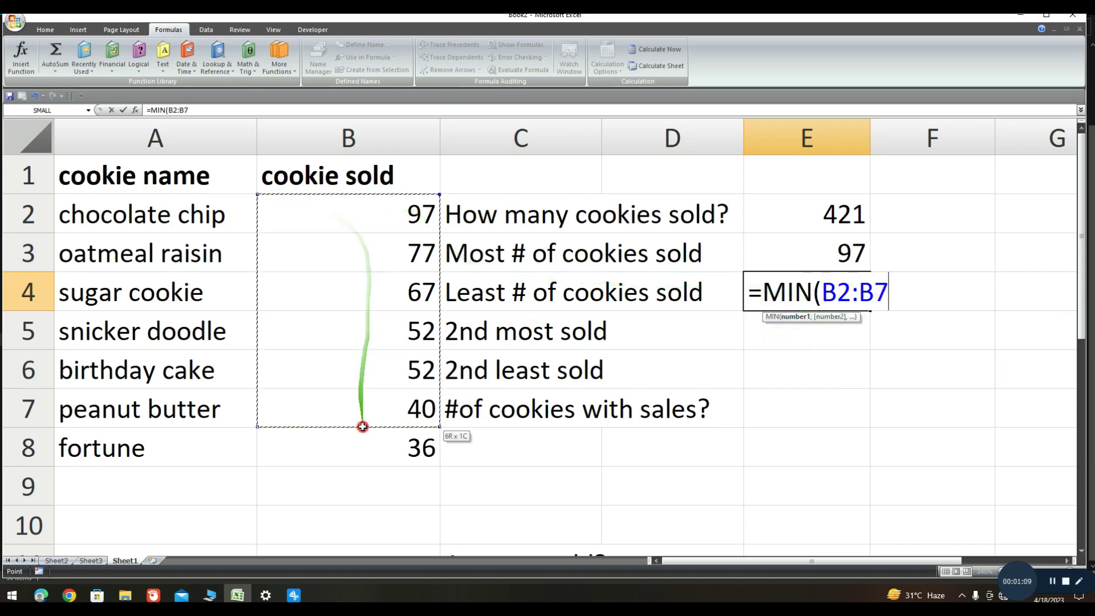
{"action": "key", "text": "Return"}
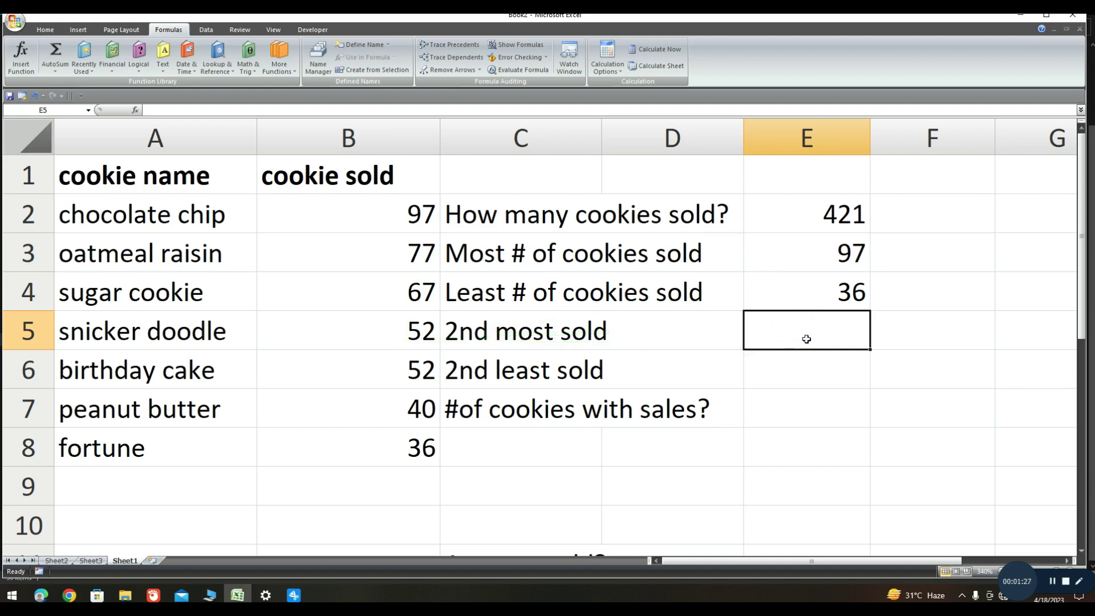
Step: Fix the too-few-arguments error and finish =LARGE(B2:B8,2) in E5 for the second most sold, 77
{"action": "type", "text": "="}
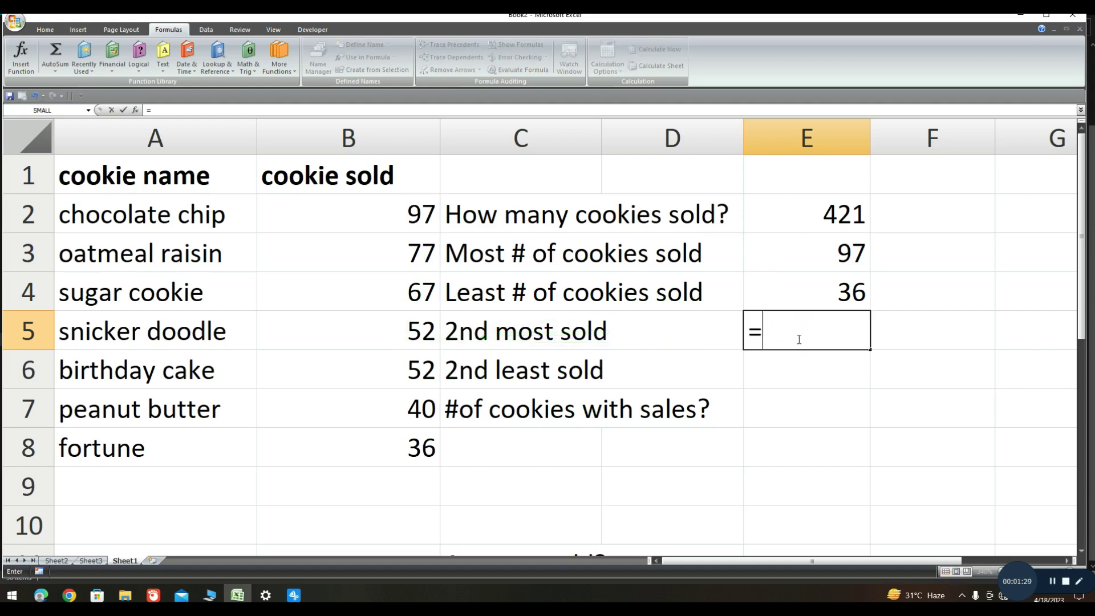
{"action": "type", "text": "la"}
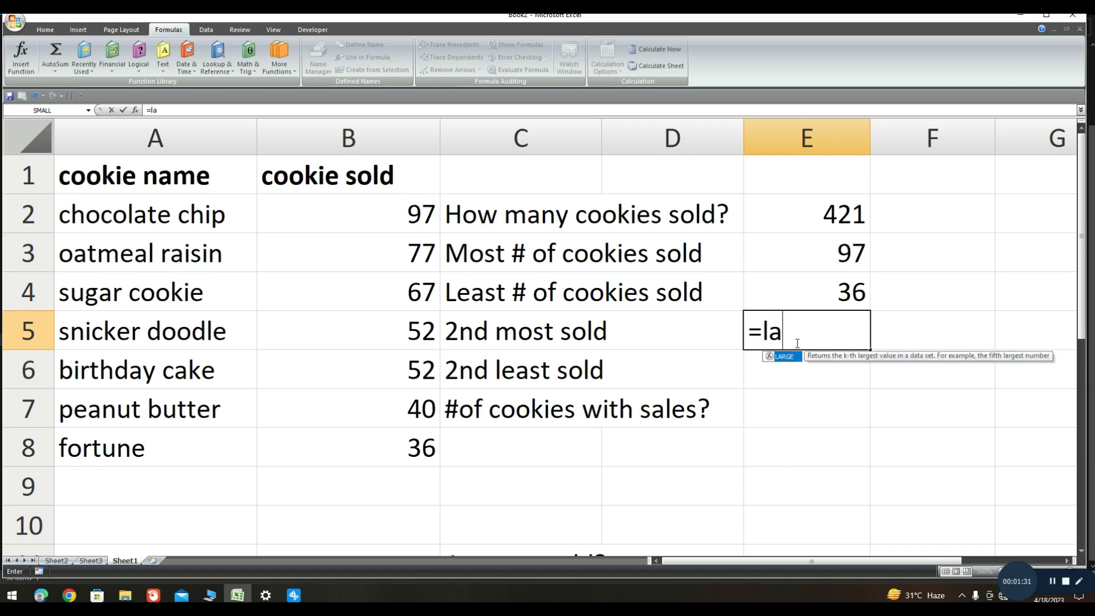
{"action": "type", "text": "rge"}
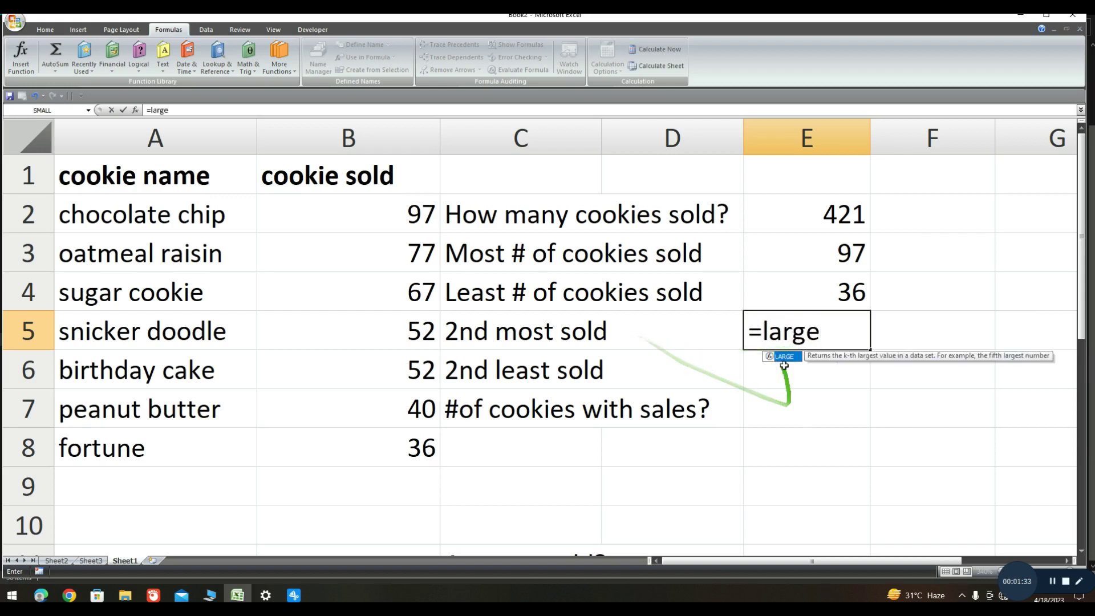
{"action": "double_click", "coordinate": [783, 357]}
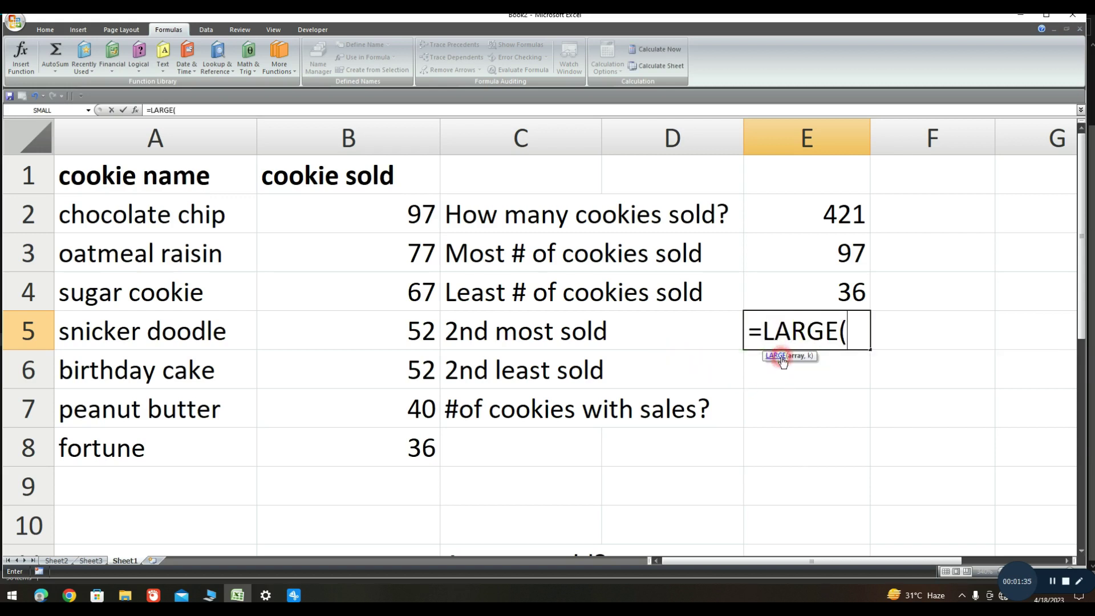
{"action": "mouse_move", "coordinate": [304, 213]}
{"action": "left_mouse_down"}
{"action": "mouse_move", "coordinate": [373, 345]}
{"action": "mouse_move", "coordinate": [386, 448]}
{"action": "left_mouse_up"}
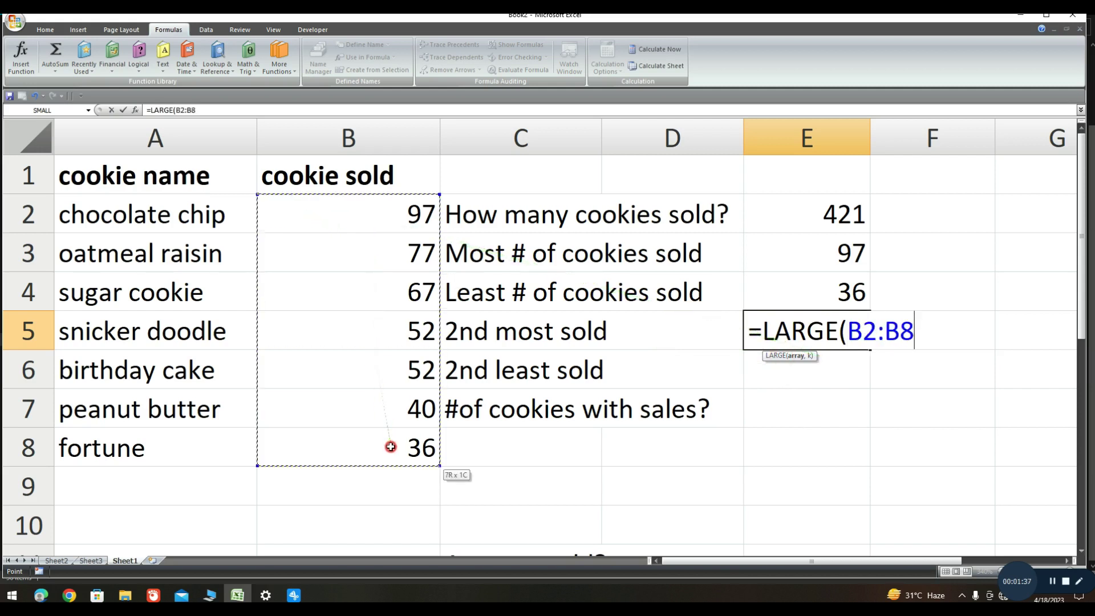
{"action": "key", "text": "Return"}
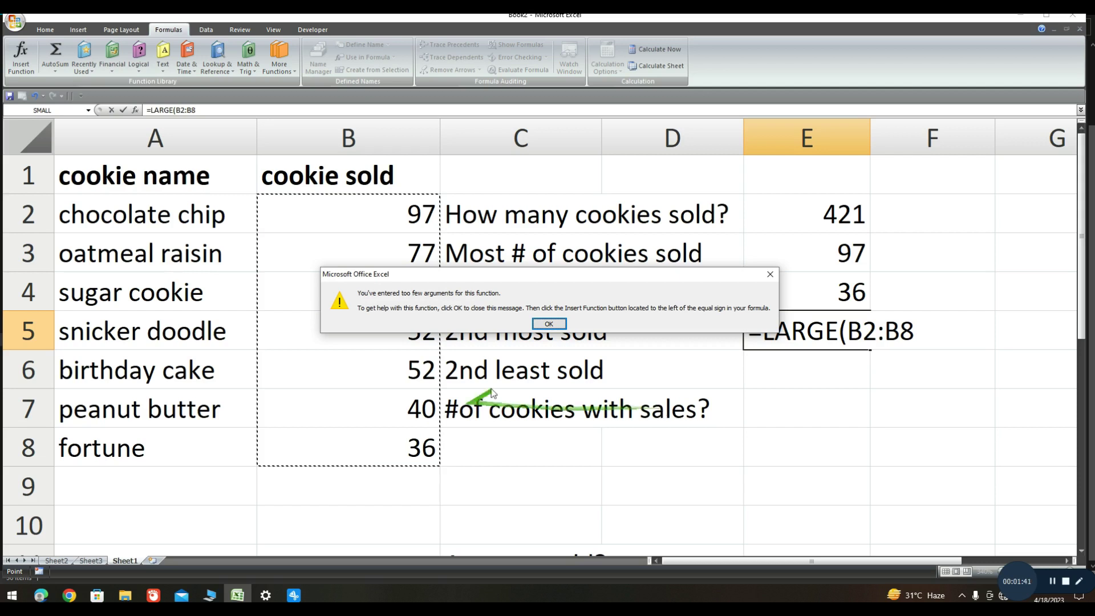
{"action": "left_click", "coordinate": [549, 323]}
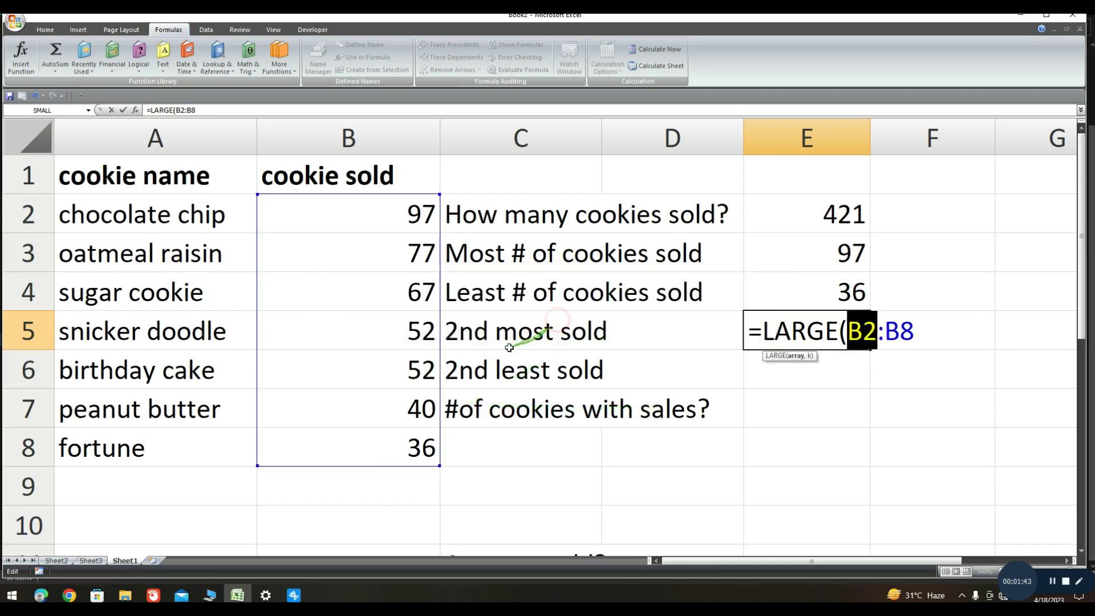
{"action": "left_click", "coordinate": [908, 335]}
{"action": "type", "text": ",2"}
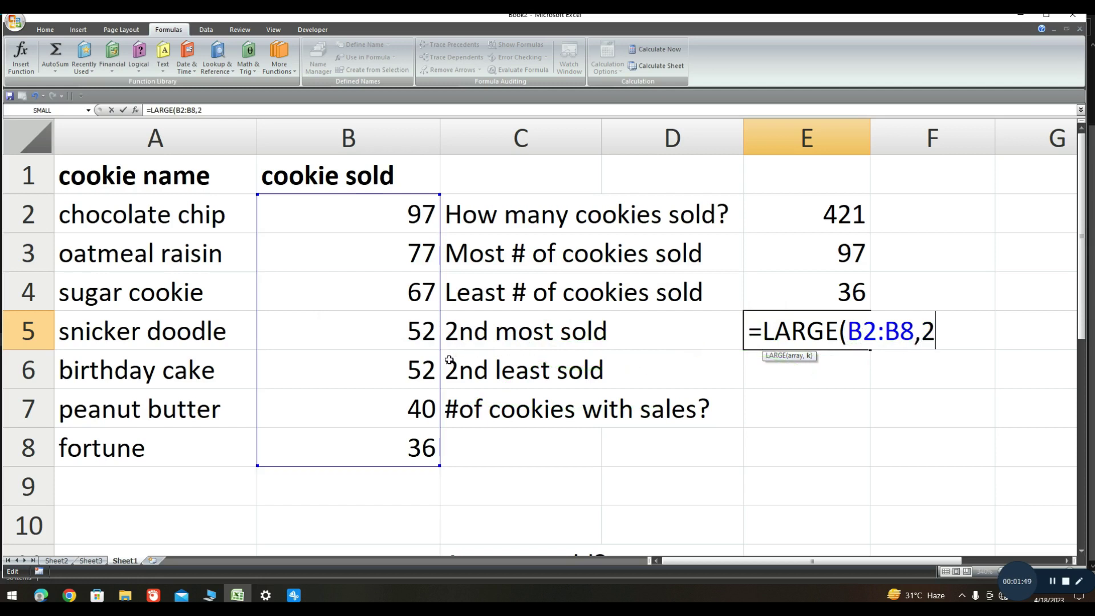
{"action": "key", "text": "Return"}
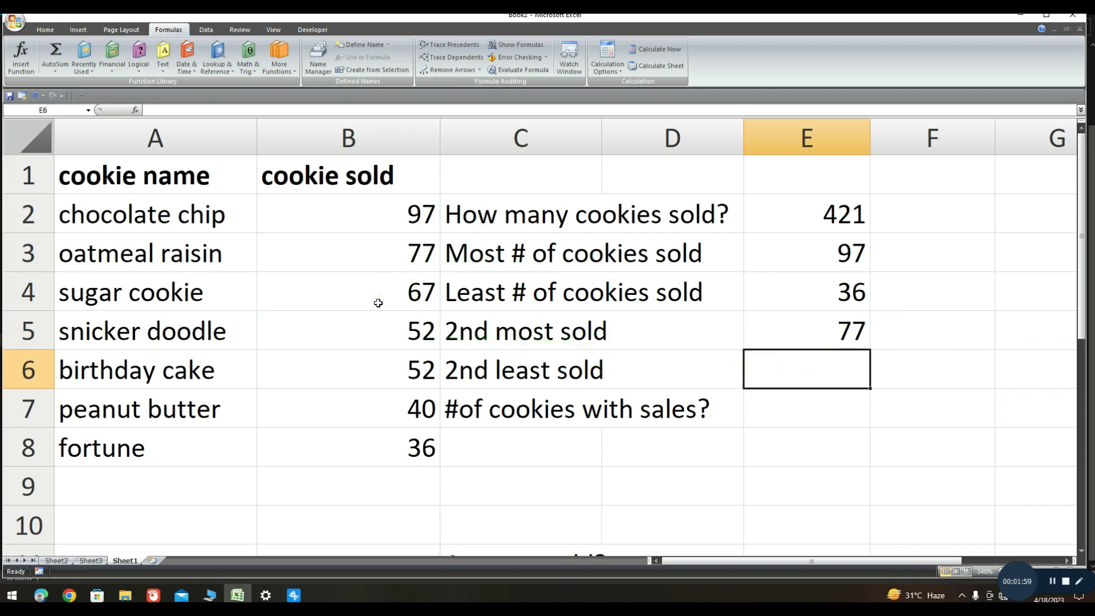
{"action": "left_click", "coordinate": [768, 385]}
Step: Enter =SMALL(B2:B8,2) in E6 for the second least sold, giving 40
{"action": "type", "text": "="}
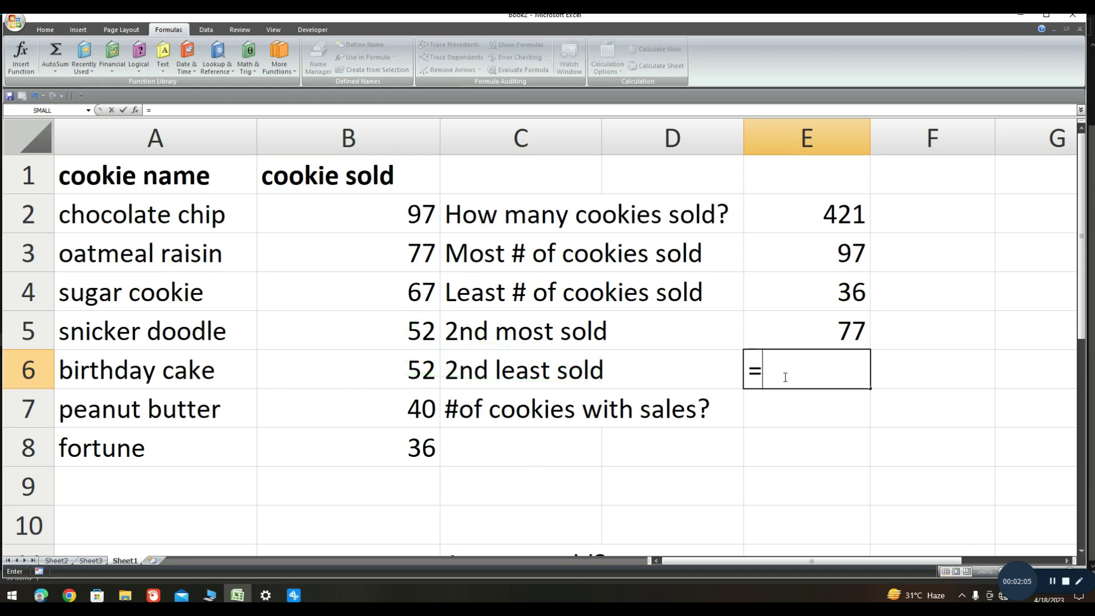
{"action": "type", "text": "s"}
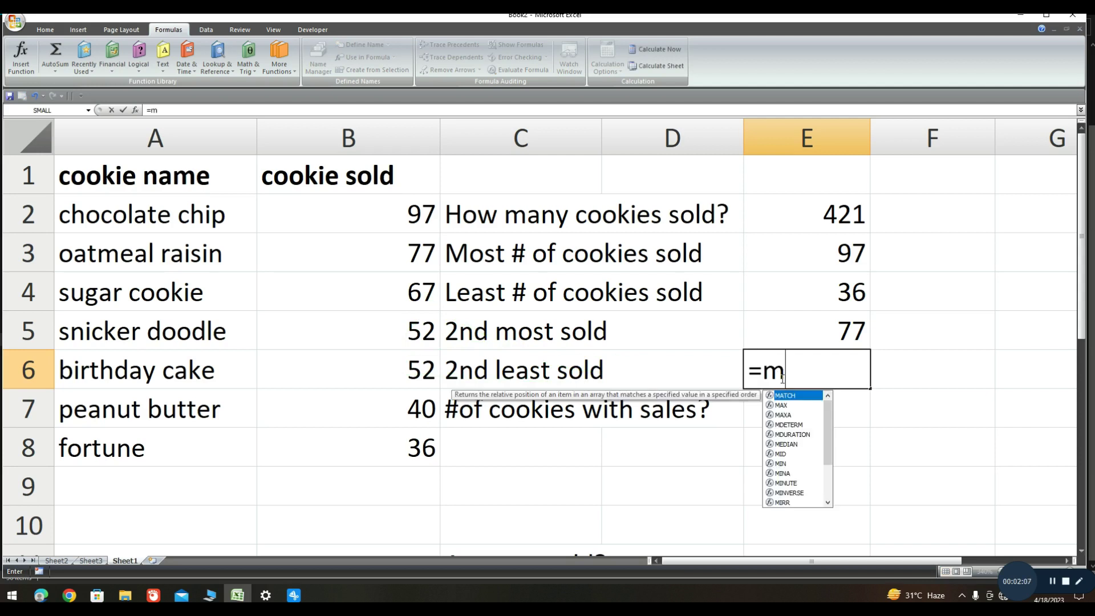
{"action": "type", "text": "mall"}
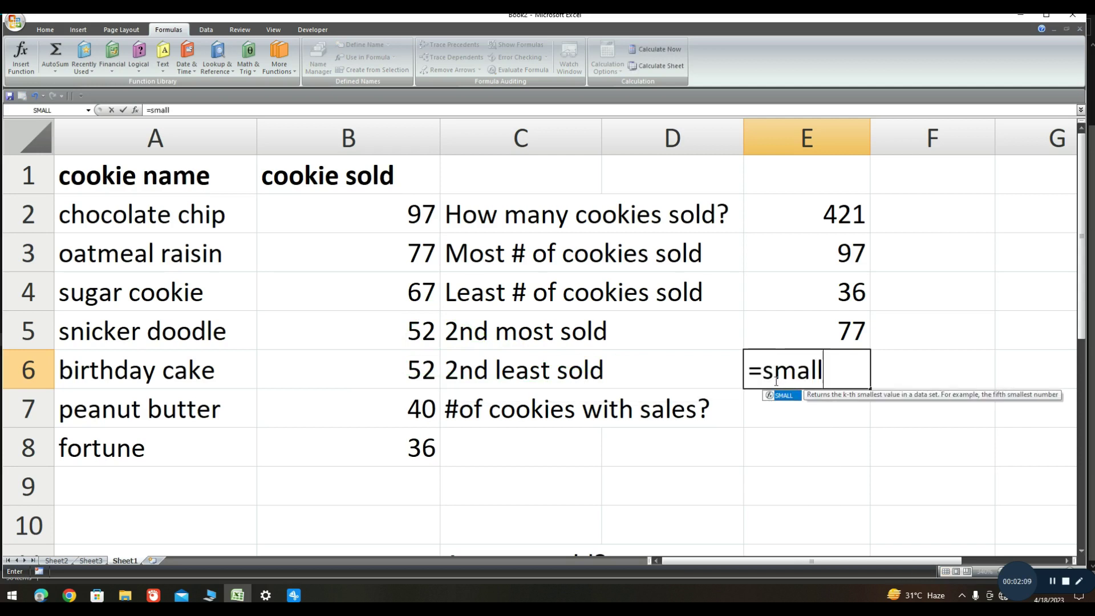
{"action": "double_click", "coordinate": [783, 395]}
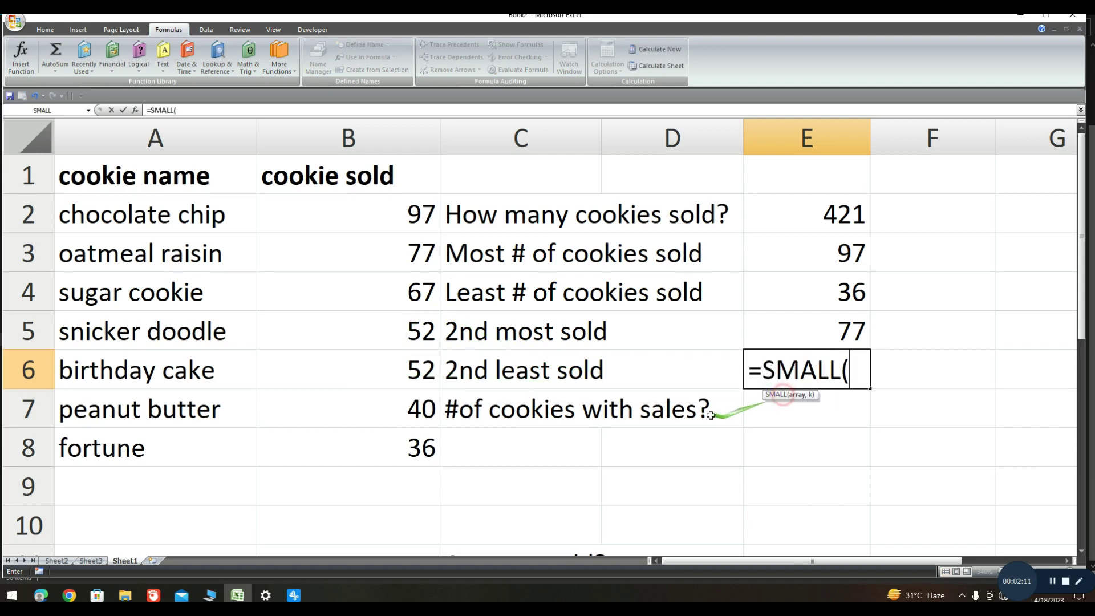
{"action": "left_click", "coordinate": [337, 231]}
{"action": "left_click_drag", "start_coordinate": [337, 231], "coordinate": [381, 445]}
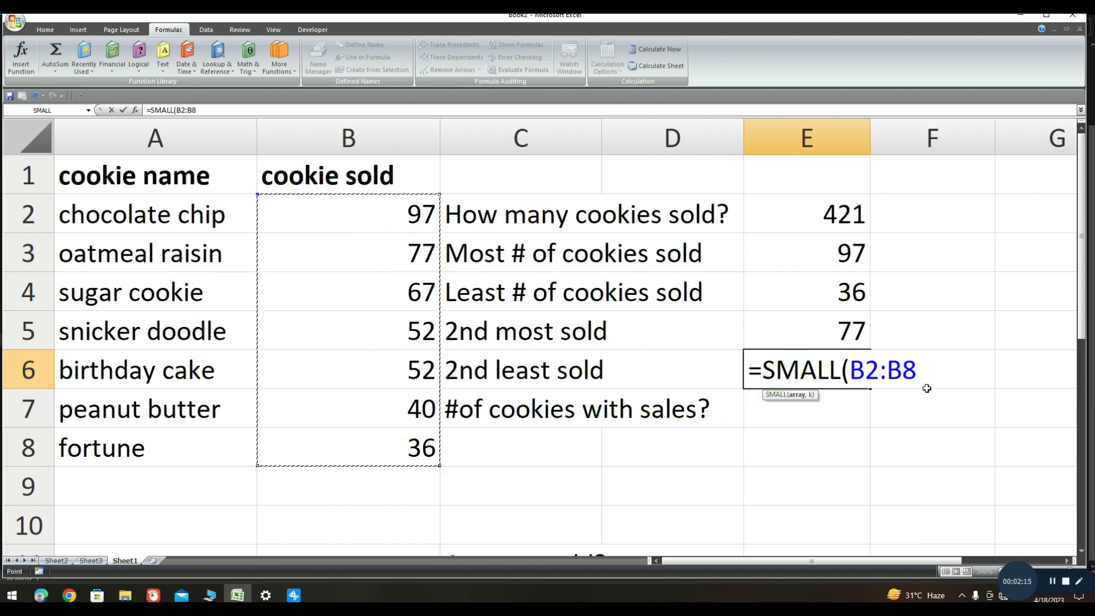
{"action": "type", "text": ",2"}
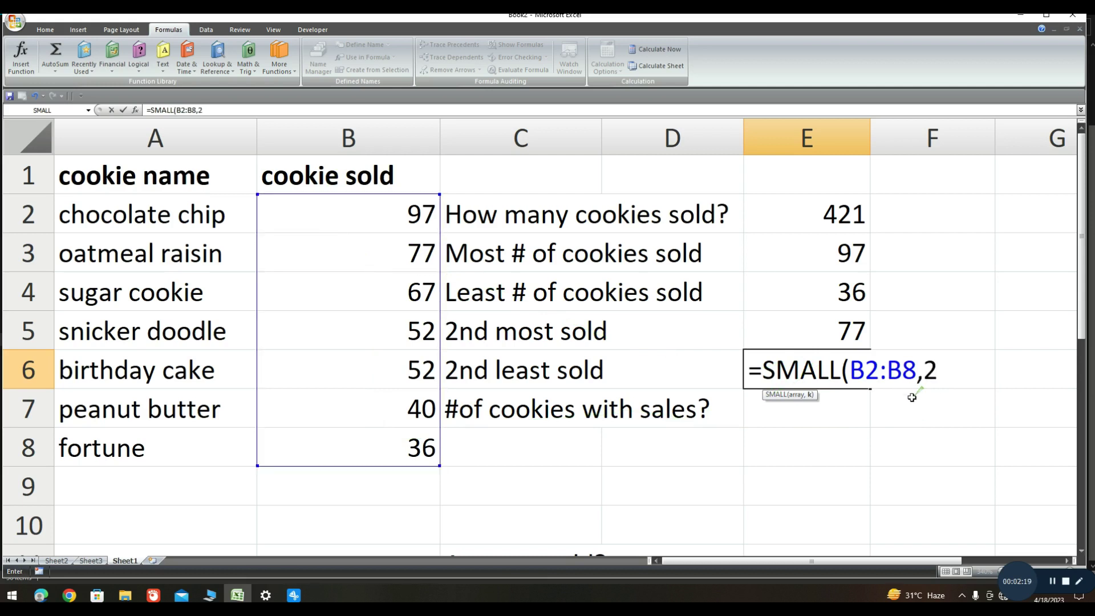
{"action": "key", "text": "Return"}
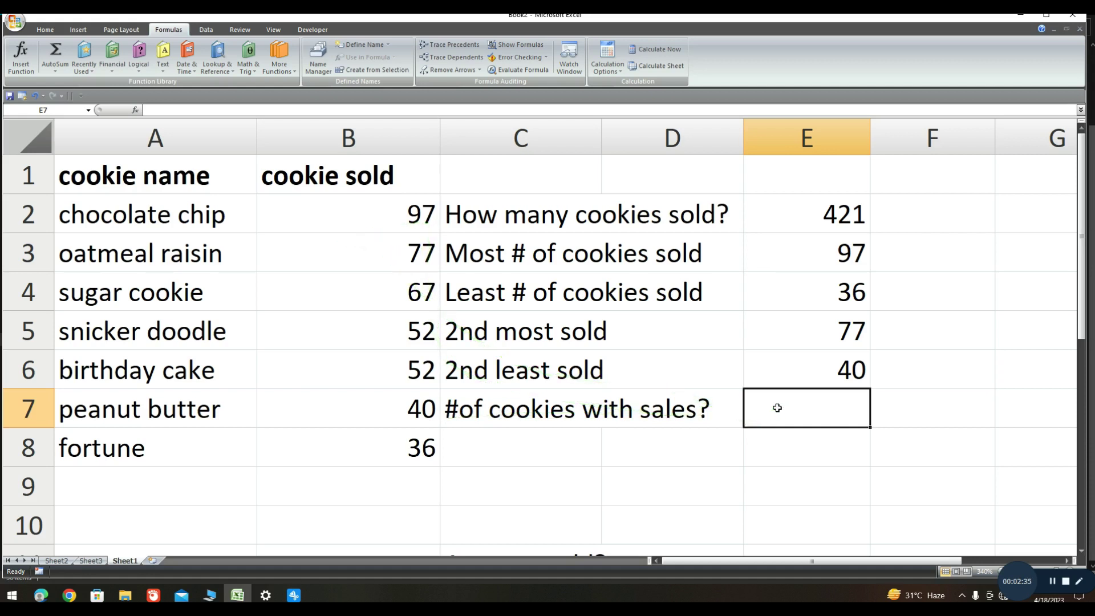
Step: Enter =COUNT(B2:B8) in E7 to count cookies with sales, giving 7
{"action": "type", "text": "="}
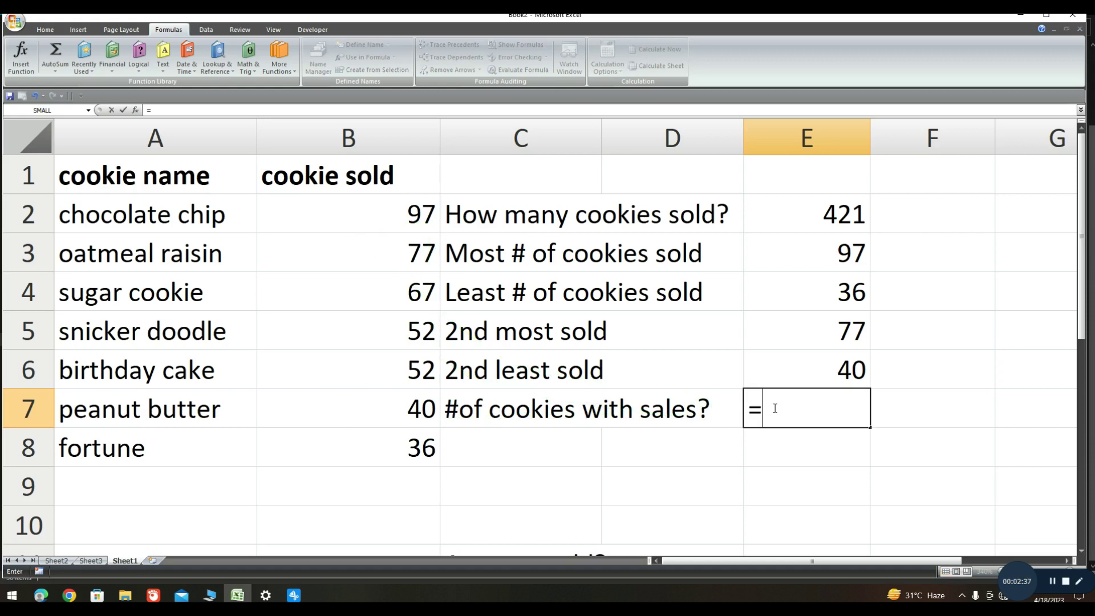
{"action": "type", "text": "coun"}
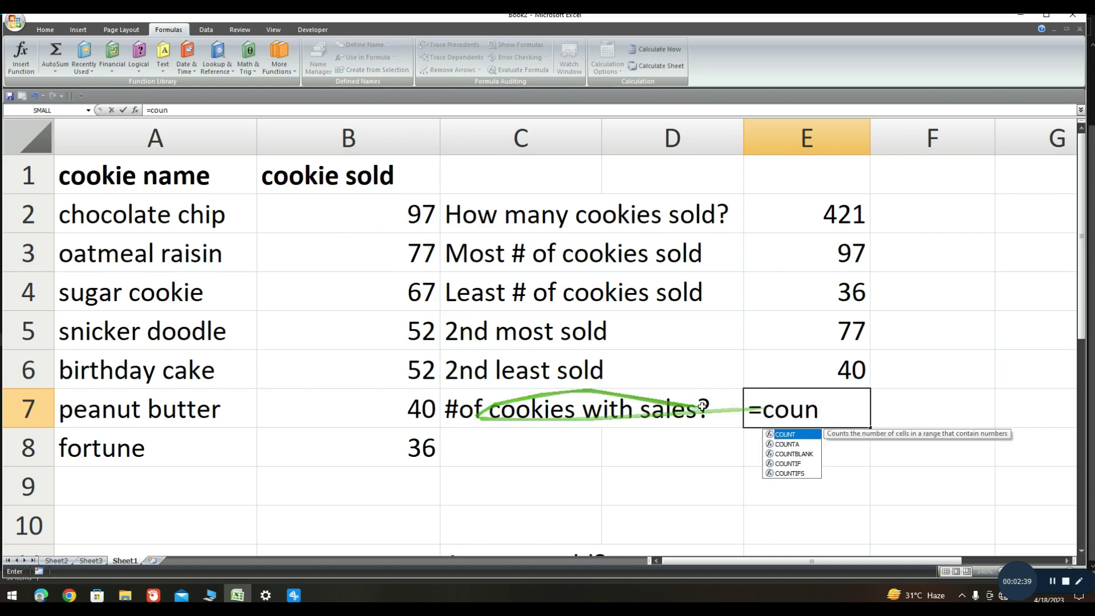
{"action": "double_click", "coordinate": [787, 434]}
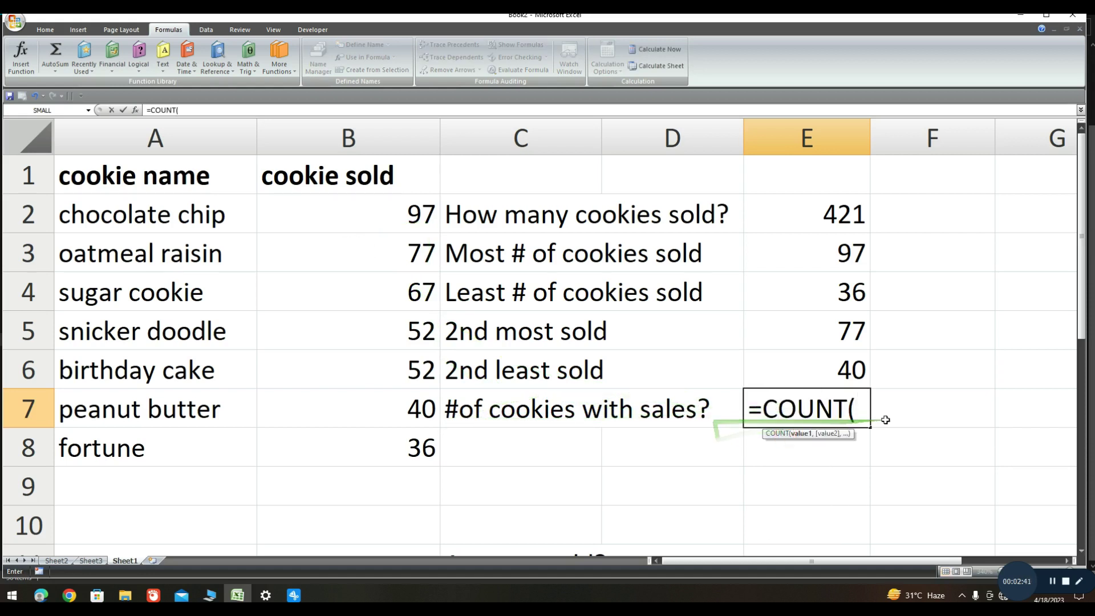
{"action": "mouse_move", "coordinate": [295, 212]}
{"action": "left_mouse_down"}
{"action": "mouse_move", "coordinate": [367, 371]}
{"action": "mouse_move", "coordinate": [366, 445]}
{"action": "left_mouse_up"}
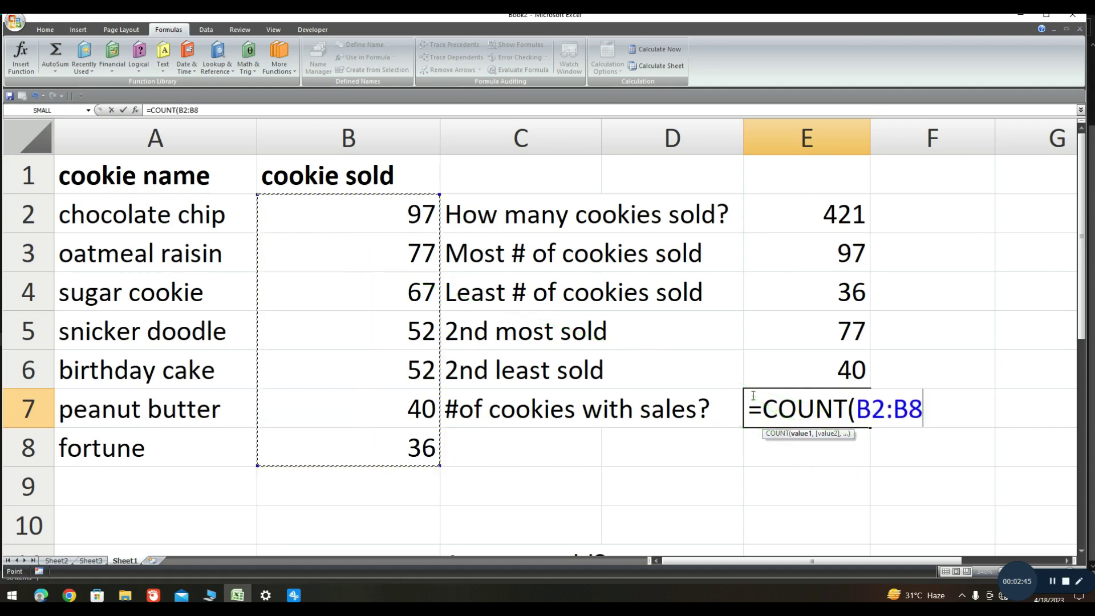
{"action": "key", "text": "Return"}
{"action": "mouse_move", "coordinate": [378, 215]}
{"action": "left_mouse_down"}
{"action": "mouse_move", "coordinate": [389, 466]}
{"action": "mouse_move", "coordinate": [875, 442]}
{"action": "mouse_move", "coordinate": [819, 447]}
{"action": "mouse_move", "coordinate": [286, 310]}
{"action": "mouse_move", "coordinate": [157, 215]}
{"action": "mouse_move", "coordinate": [127, 264]}
{"action": "mouse_move", "coordinate": [232, 371]}
{"action": "mouse_move", "coordinate": [151, 229]}
{"action": "mouse_move", "coordinate": [147, 371]}
{"action": "mouse_move", "coordinate": [439, 354]}
{"action": "left_mouse_up"}
Step: Enter =COUNTA(A2:A8) in E8 to count the cookie names, giving 7
{"action": "left_click_drag", "start_coordinate": [624, 416], "coordinate": [770, 452]}
{"action": "type", "text": "="}
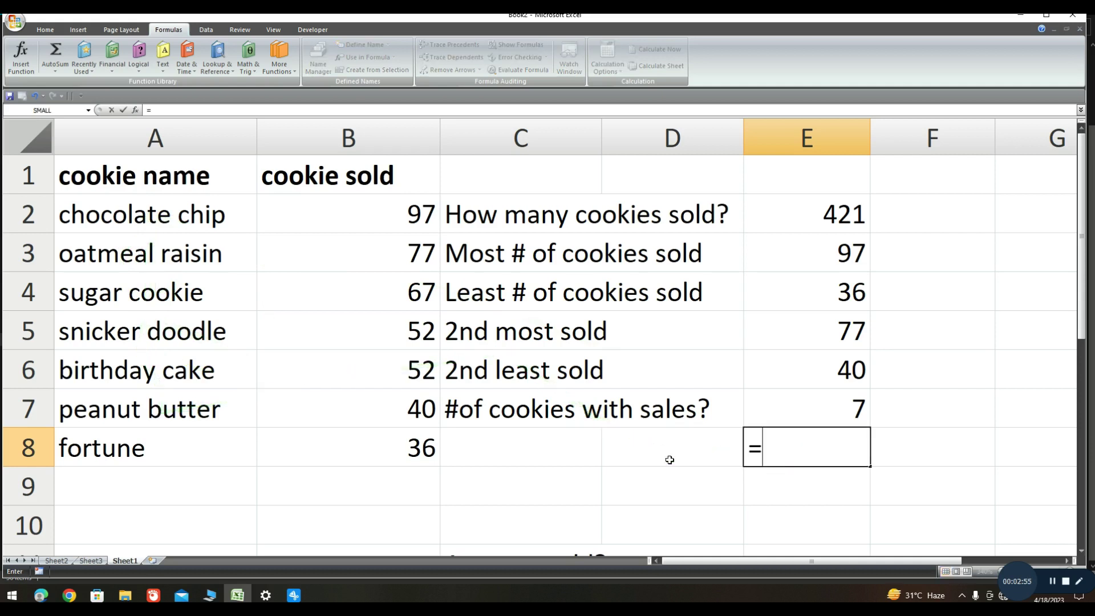
{"action": "type", "text": "coun"}
{"action": "mouse_move", "coordinate": [424, 517]}
{"action": "left_mouse_down"}
{"action": "mouse_move", "coordinate": [603, 489]}
{"action": "mouse_move", "coordinate": [741, 499]}
{"action": "left_mouse_up"}
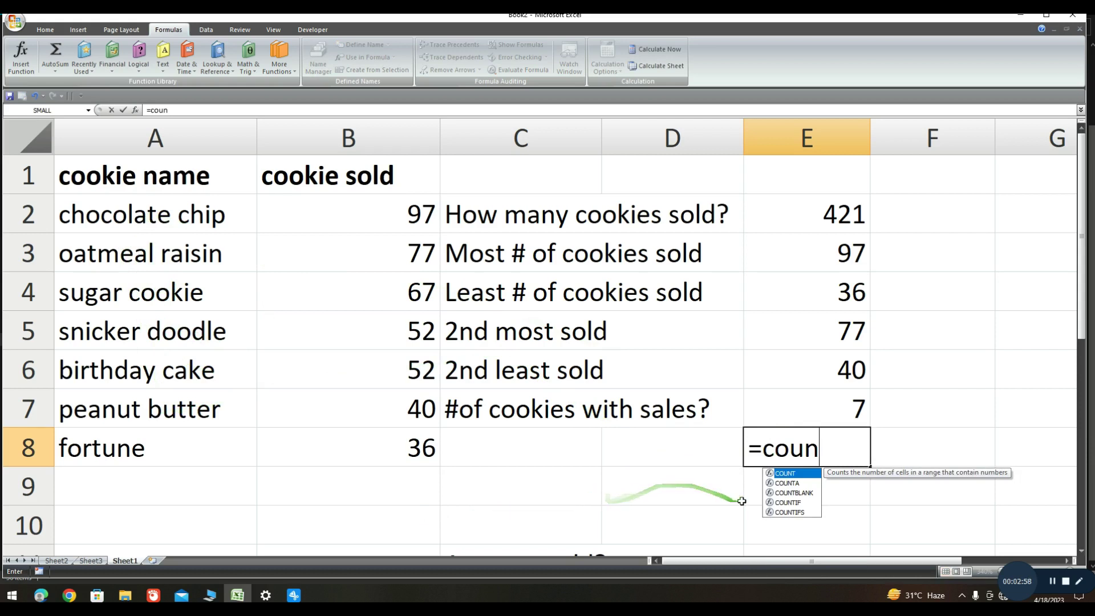
{"action": "double_click", "coordinate": [794, 486]}
{"action": "left_click_drag", "start_coordinate": [836, 451], "coordinate": [453, 329]}
{"action": "mouse_move", "coordinate": [68, 206]}
{"action": "left_mouse_down"}
{"action": "mouse_move", "coordinate": [169, 433]}
{"action": "mouse_move", "coordinate": [866, 454]}
{"action": "mouse_move", "coordinate": [49, 221]}
{"action": "left_mouse_up"}
{"action": "key", "text": "Return"}
Step: Review the sheet and select E11, the answer cell for Average sold
{"action": "left_click_drag", "start_coordinate": [131, 239], "coordinate": [133, 307]}
{"action": "left_click_drag", "start_coordinate": [139, 456], "coordinate": [464, 549]}
{"action": "scroll", "coordinate": [652, 542], "scroll_direction": "down", "scroll_amount": 2}
{"action": "mouse_move", "coordinate": [649, 530]}
{"action": "left_mouse_down"}
{"action": "mouse_move", "coordinate": [532, 542]}
{"action": "mouse_move", "coordinate": [568, 364]}
{"action": "left_mouse_up"}
{"action": "mouse_move", "coordinate": [444, 378]}
{"action": "left_mouse_down"}
{"action": "mouse_move", "coordinate": [556, 368]}
{"action": "mouse_move", "coordinate": [868, 234]}
{"action": "mouse_move", "coordinate": [941, 251]}
{"action": "mouse_move", "coordinate": [844, 228]}
{"action": "left_mouse_up"}
{"action": "scroll", "coordinate": [607, 375], "scroll_direction": "up", "scroll_amount": 2}
{"action": "left_click_drag", "start_coordinate": [403, 237], "coordinate": [288, 215]}
{"action": "mouse_move", "coordinate": [257, 269]}
{"action": "left_mouse_down"}
{"action": "mouse_move", "coordinate": [354, 254]}
{"action": "mouse_move", "coordinate": [501, 379]}
{"action": "mouse_move", "coordinate": [770, 236]}
{"action": "left_mouse_up"}
{"action": "scroll", "coordinate": [355, 255], "scroll_direction": "down", "scroll_amount": 3}
{"action": "left_click", "coordinate": [753, 214]}
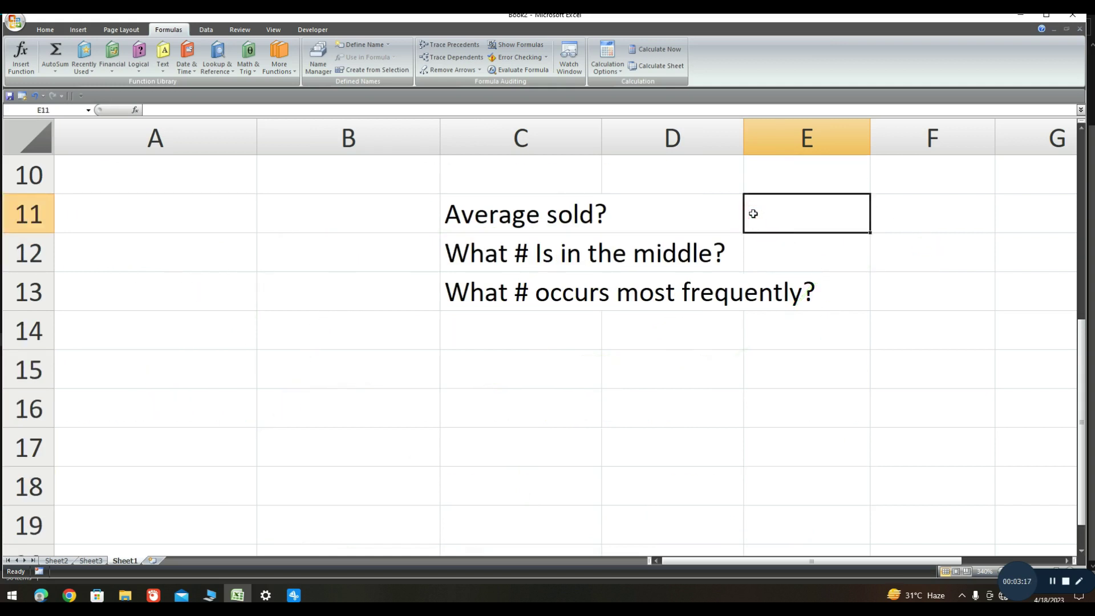
Step: Enter =AVERAGE(B2:B8) in E11 for the average sold, giving 60.14286
{"action": "type", "text": "="}
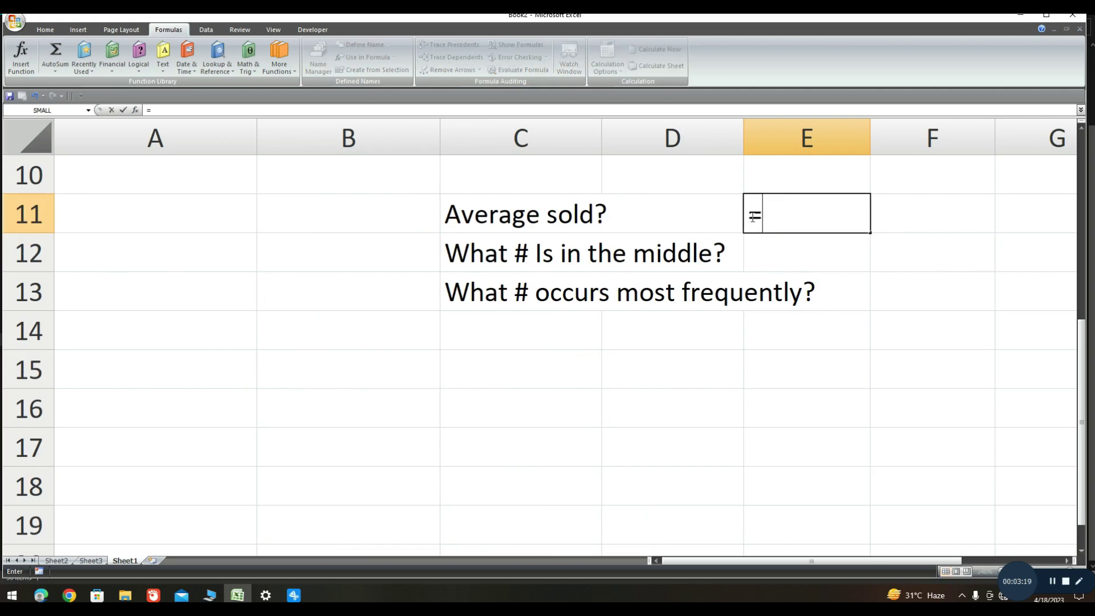
{"action": "type", "text": "aver"}
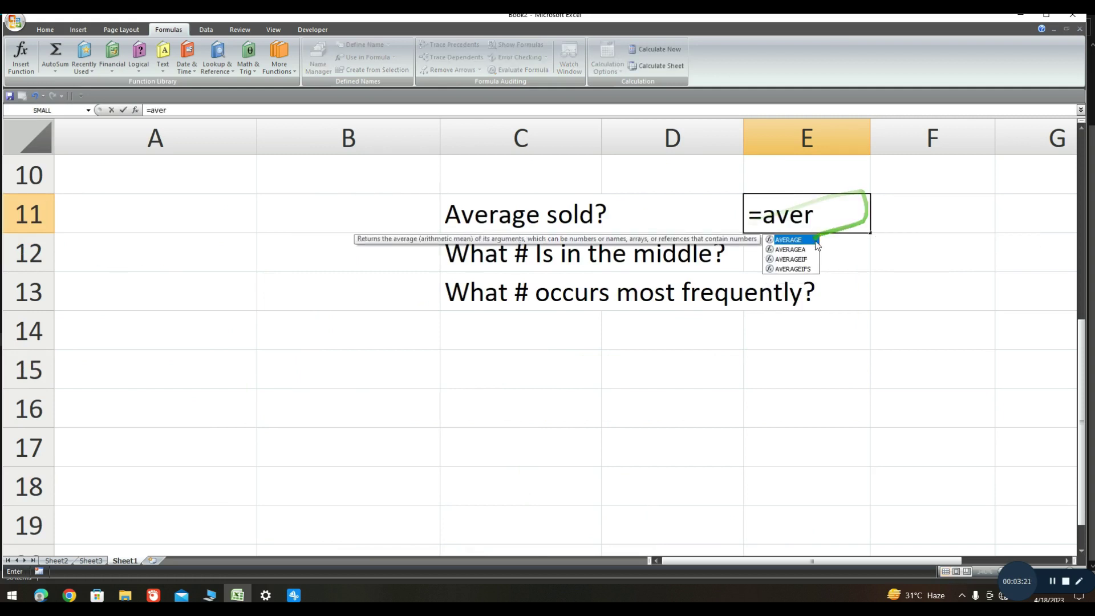
{"action": "double_click", "coordinate": [788, 240]}
{"action": "scroll", "coordinate": [720, 272], "scroll_direction": "up", "scroll_amount": 2}
{"action": "scroll", "coordinate": [720, 272], "scroll_direction": "up", "scroll_amount": 1}
{"action": "left_click_drag", "start_coordinate": [308, 212], "coordinate": [357, 443]}
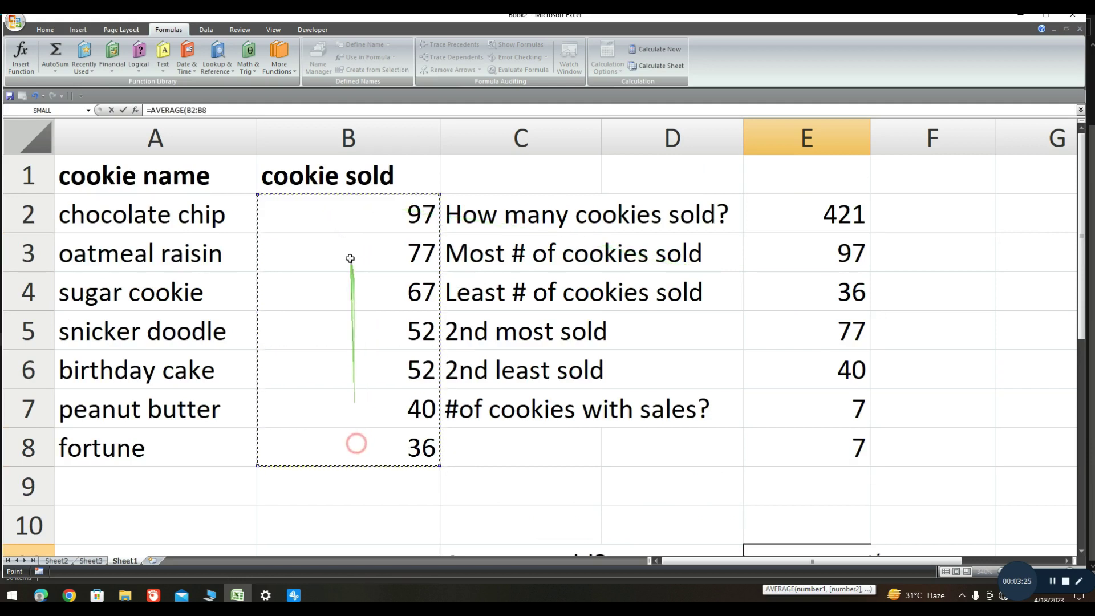
{"action": "scroll", "coordinate": [730, 359], "scroll_direction": "down", "scroll_amount": 2}
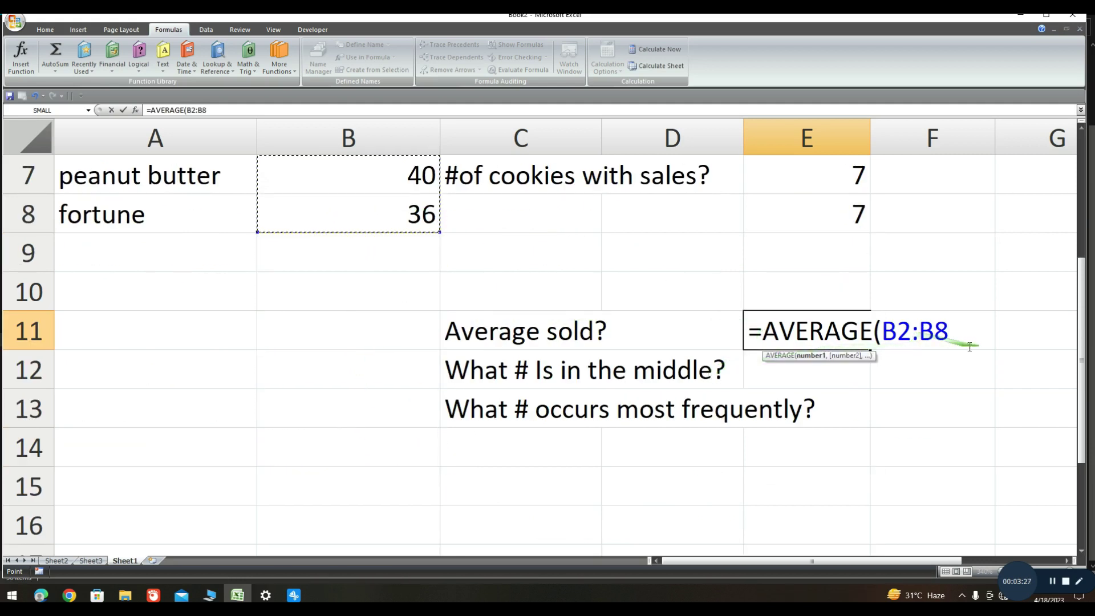
{"action": "key", "text": "Return"}
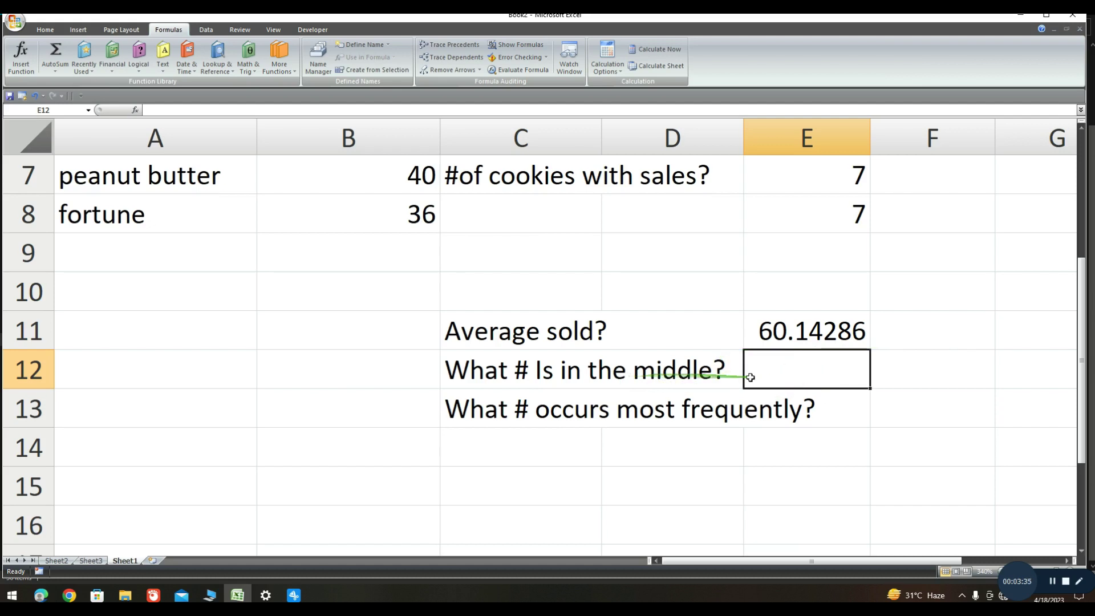
{"action": "scroll", "coordinate": [750, 377], "scroll_direction": "up", "scroll_amount": 2}
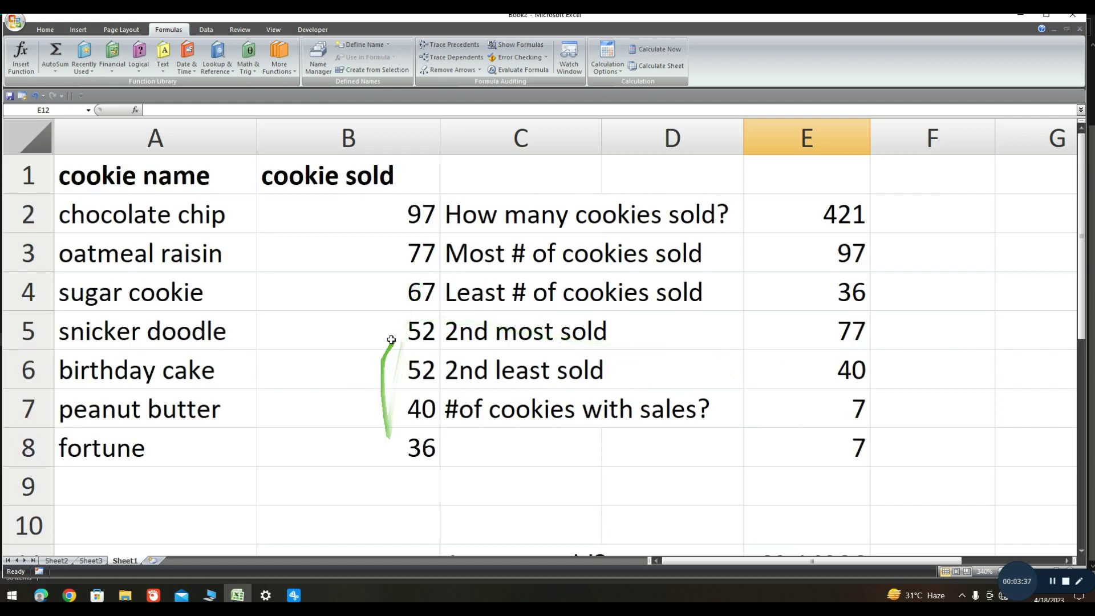
{"action": "scroll", "coordinate": [392, 340], "scroll_direction": "down", "scroll_amount": 3}
Step: Enter =MEDIAN(B2:B8) in E12 for the middle value, giving 52
{"action": "type", "text": "=medi"}
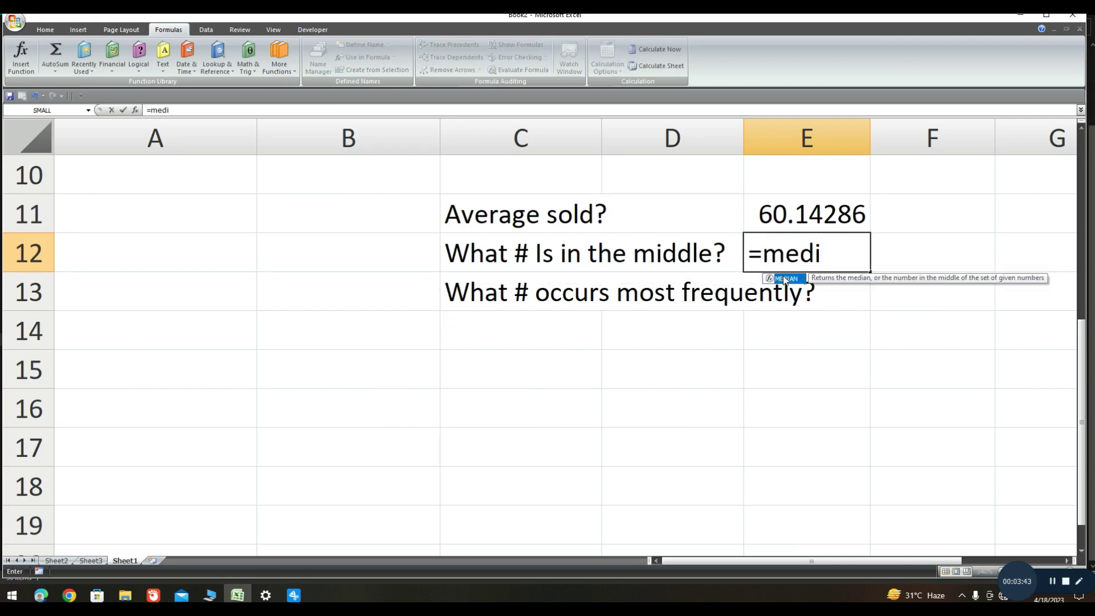
{"action": "double_click", "coordinate": [788, 280]}
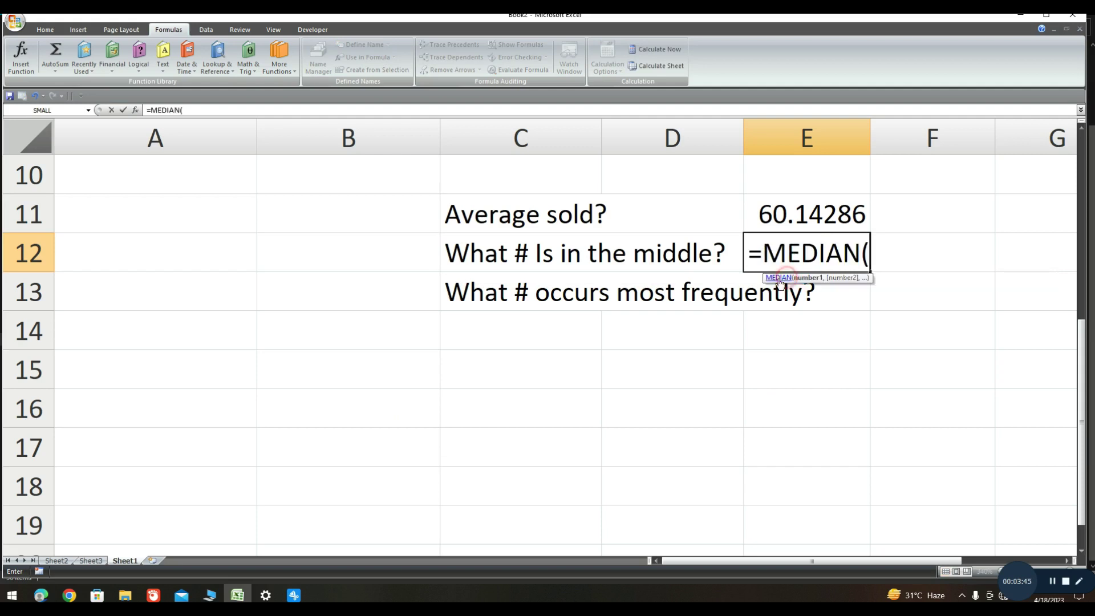
{"action": "scroll", "coordinate": [713, 257], "scroll_direction": "up", "scroll_amount": 3}
{"action": "mouse_move", "coordinate": [342, 215]}
{"action": "left_mouse_down"}
{"action": "mouse_move", "coordinate": [378, 276]}
{"action": "mouse_move", "coordinate": [381, 443]}
{"action": "left_mouse_up"}
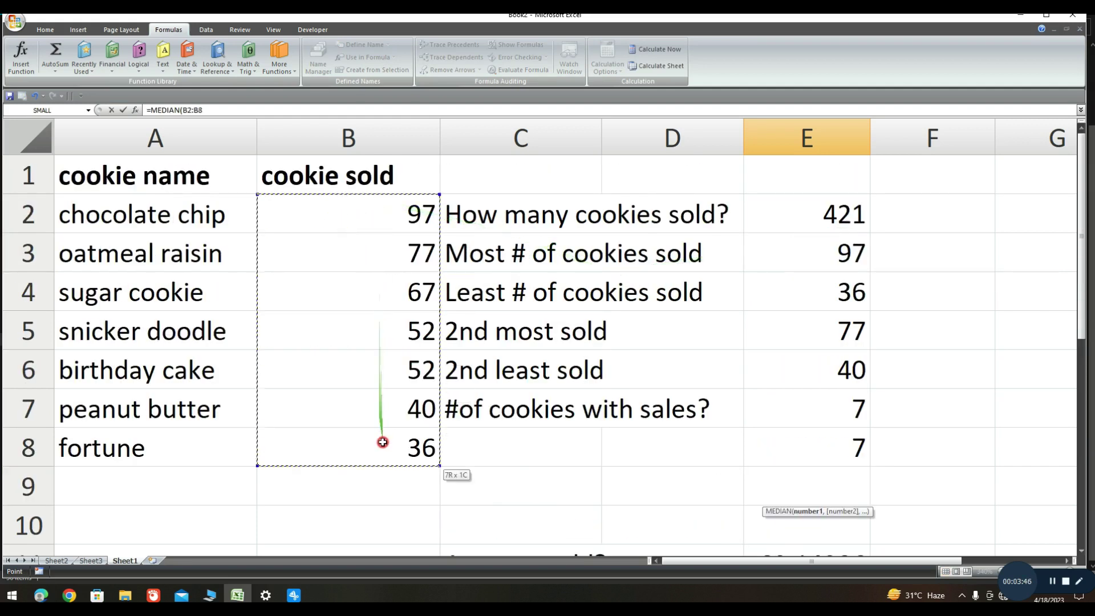
{"action": "scroll", "coordinate": [708, 442], "scroll_direction": "down", "scroll_amount": 2}
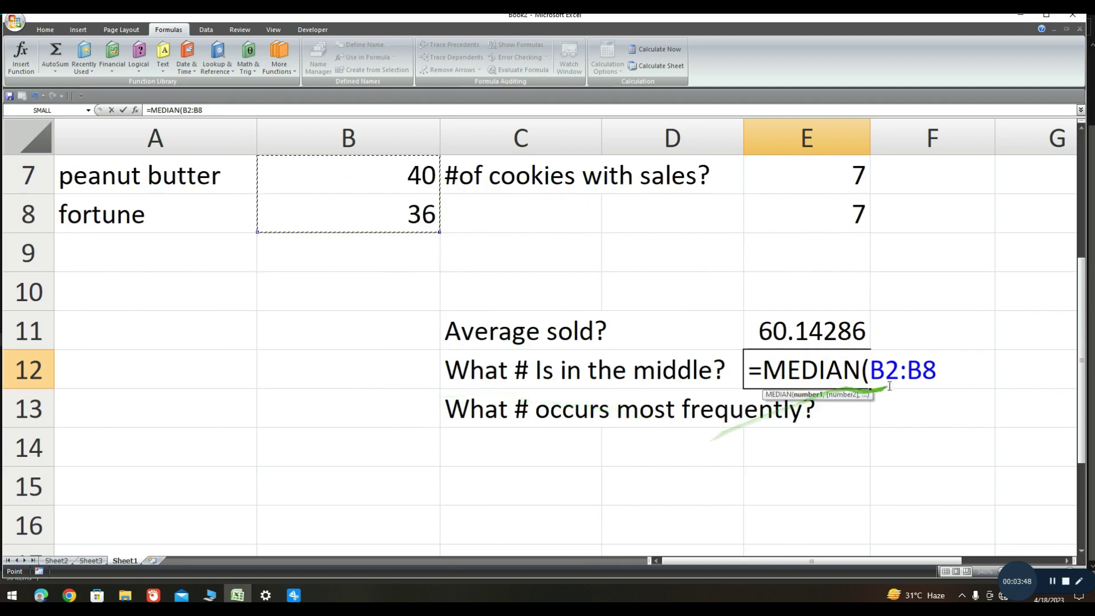
{"action": "key", "text": "Return"}
{"action": "left_click_drag", "start_coordinate": [835, 374], "coordinate": [746, 361]}
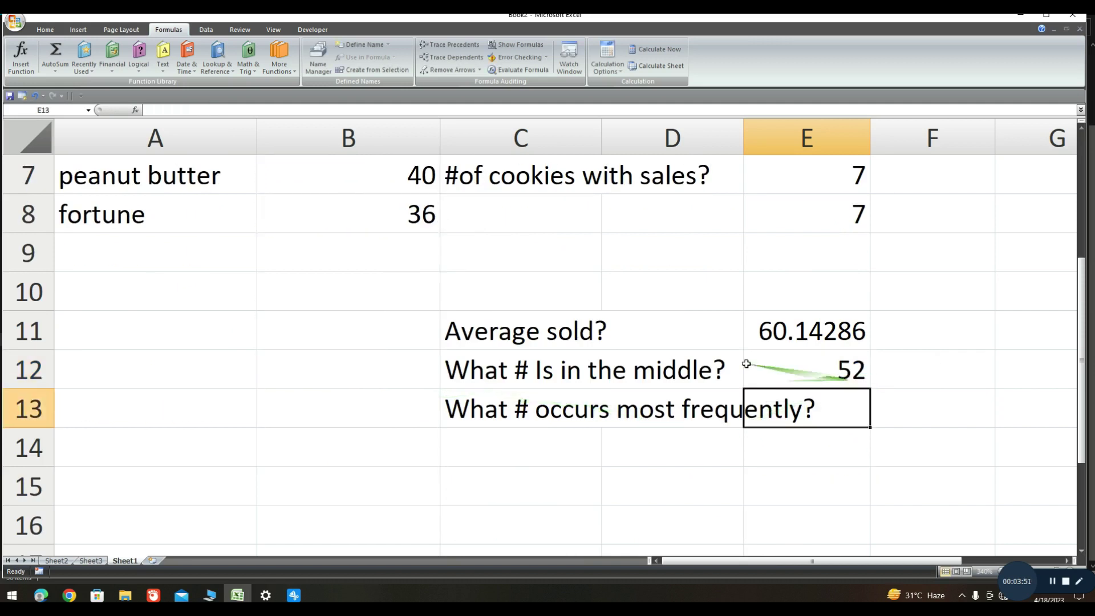
{"action": "scroll", "coordinate": [404, 277], "scroll_direction": "up", "scroll_amount": 2}
{"action": "left_click_drag", "start_coordinate": [414, 282], "coordinate": [399, 337]}
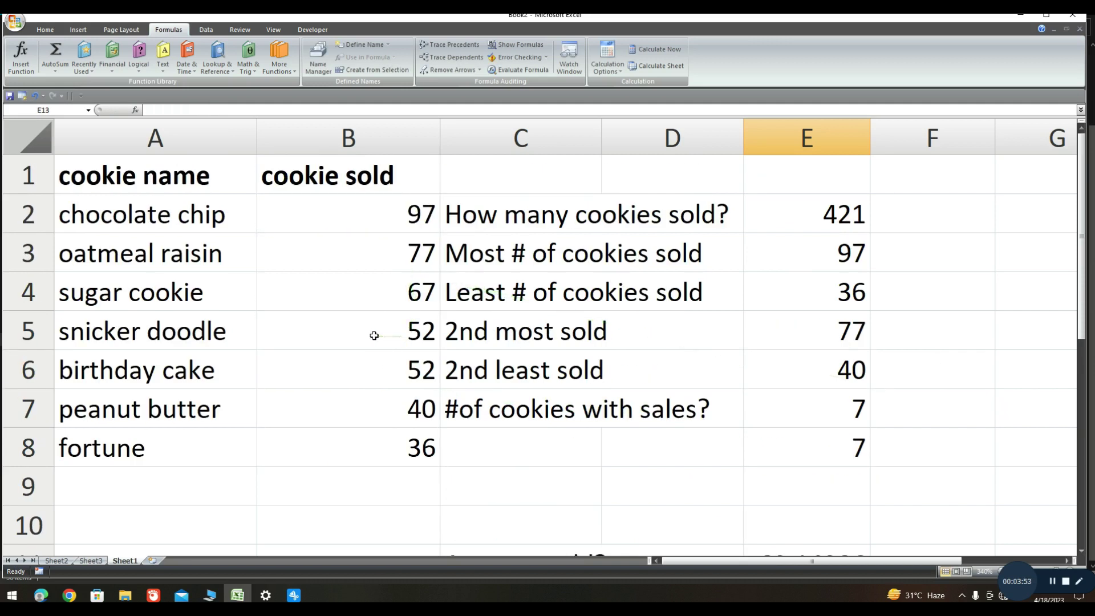
{"action": "left_click_drag", "start_coordinate": [372, 387], "coordinate": [379, 443]}
{"action": "scroll", "coordinate": [379, 443], "scroll_direction": "down", "scroll_amount": 3}
{"action": "mouse_move", "coordinate": [501, 435]}
{"action": "left_mouse_down"}
{"action": "mouse_move", "coordinate": [797, 359]}
{"action": "mouse_move", "coordinate": [830, 294]}
{"action": "left_mouse_up"}
Step: Enter =MODE(B2:B8) in E13 for the most frequent sales value, 52
{"action": "scroll", "coordinate": [620, 295], "scroll_direction": "up", "scroll_amount": 2}
{"action": "mouse_move", "coordinate": [591, 322]}
{"action": "left_mouse_down"}
{"action": "mouse_move", "coordinate": [354, 308]}
{"action": "mouse_move", "coordinate": [337, 464]}
{"action": "left_mouse_up"}
{"action": "scroll", "coordinate": [384, 288], "scroll_direction": "up", "scroll_amount": 1}
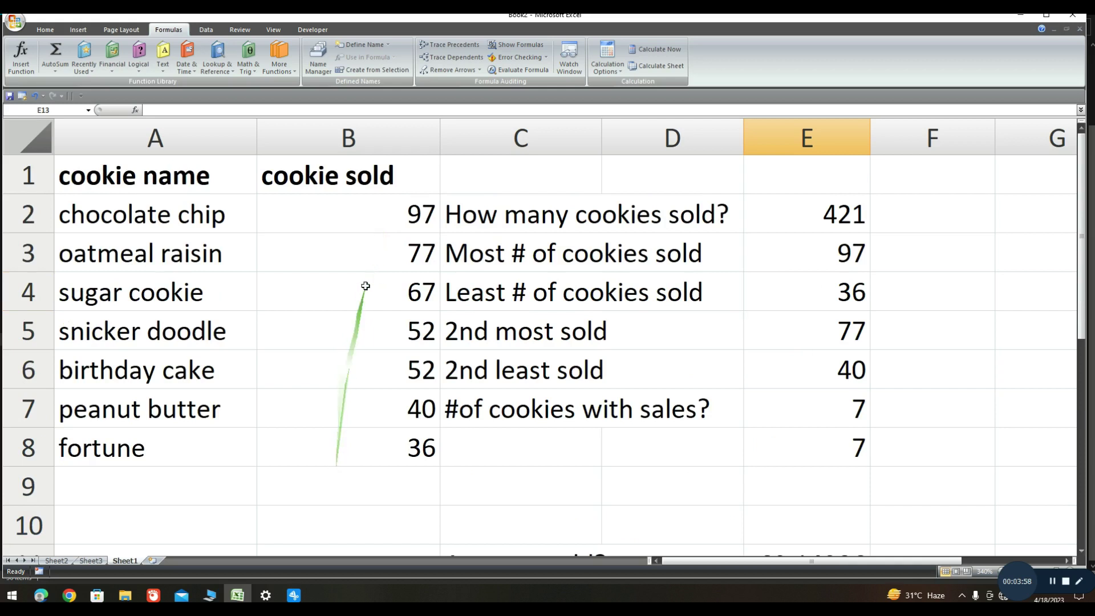
{"action": "mouse_move", "coordinate": [375, 268]}
{"action": "left_mouse_down"}
{"action": "mouse_move", "coordinate": [360, 422]}
{"action": "mouse_move", "coordinate": [376, 330]}
{"action": "left_mouse_up"}
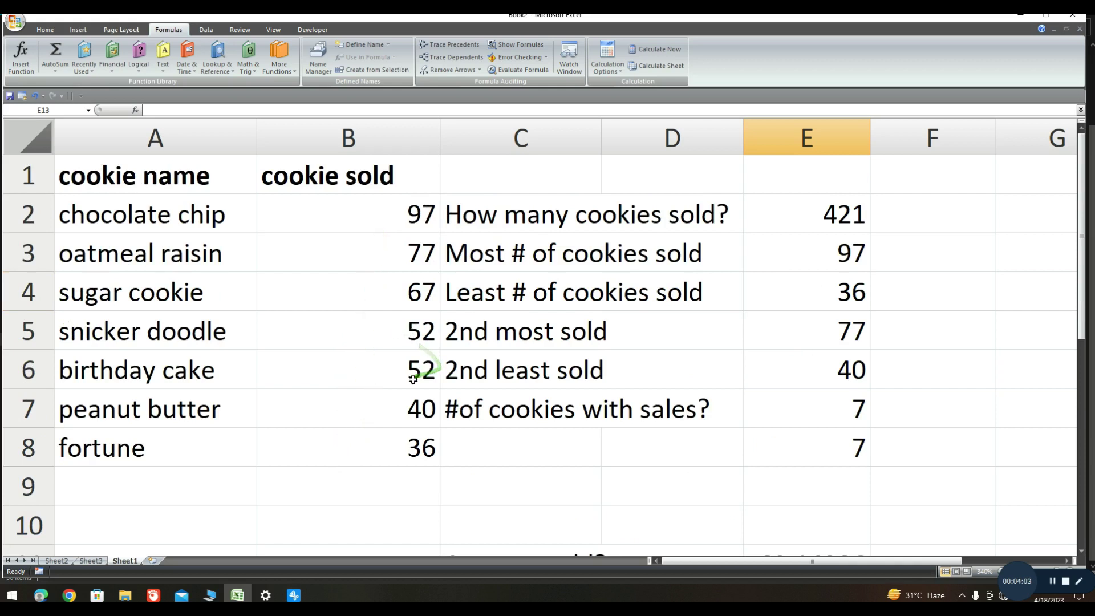
{"action": "scroll", "coordinate": [512, 352], "scroll_direction": "down", "scroll_amount": 3}
{"action": "mouse_move", "coordinate": [490, 355]}
{"action": "left_mouse_down"}
{"action": "mouse_move", "coordinate": [770, 362]}
{"action": "mouse_move", "coordinate": [824, 297]}
{"action": "left_mouse_up"}
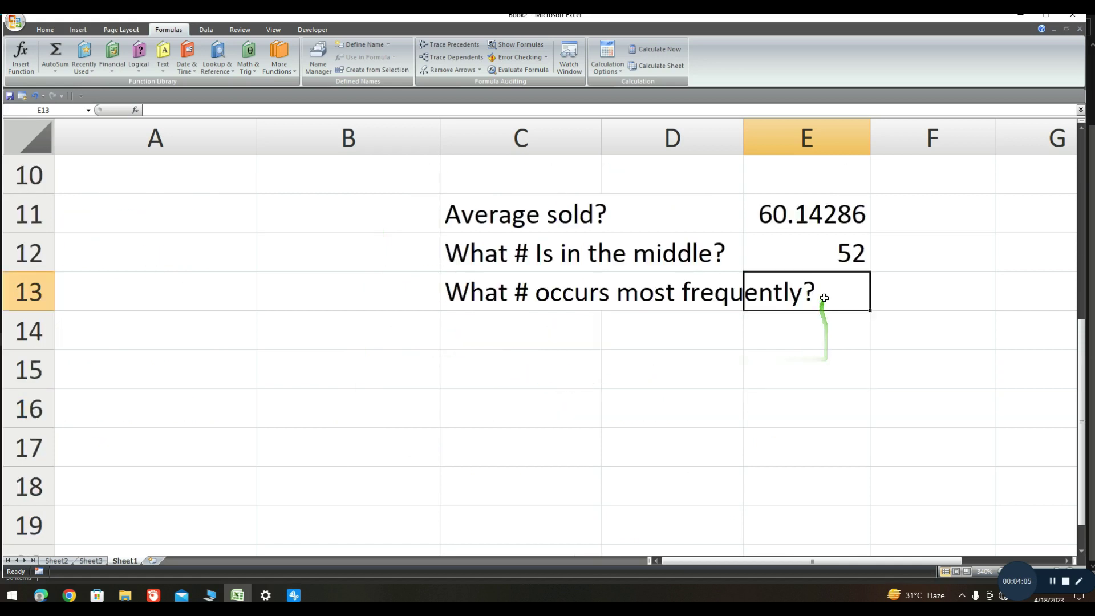
{"action": "type", "text": "=mode"}
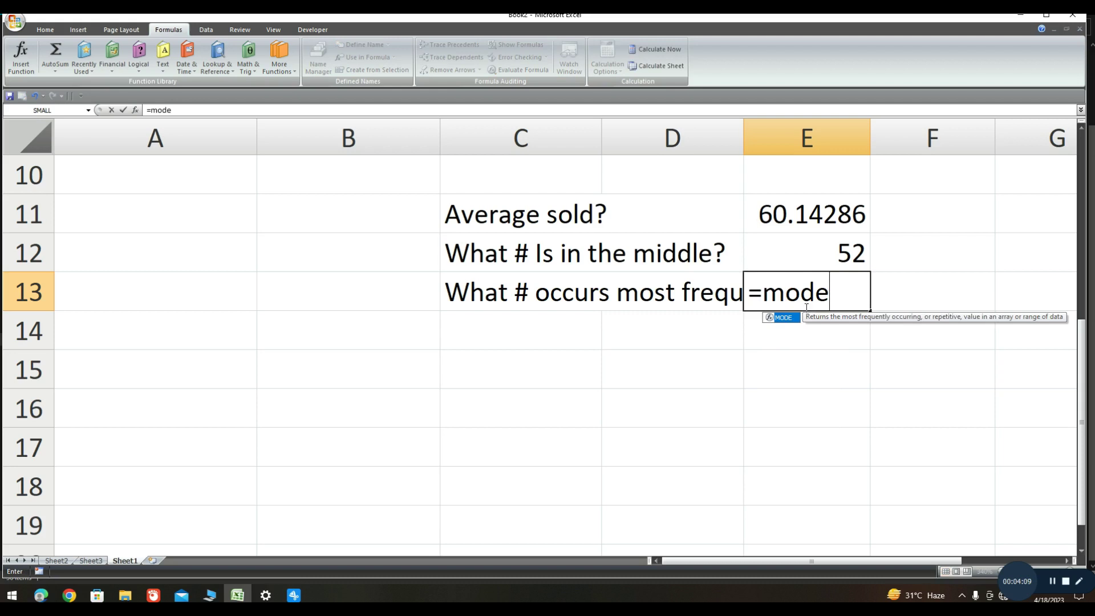
{"action": "double_click", "coordinate": [783, 317]}
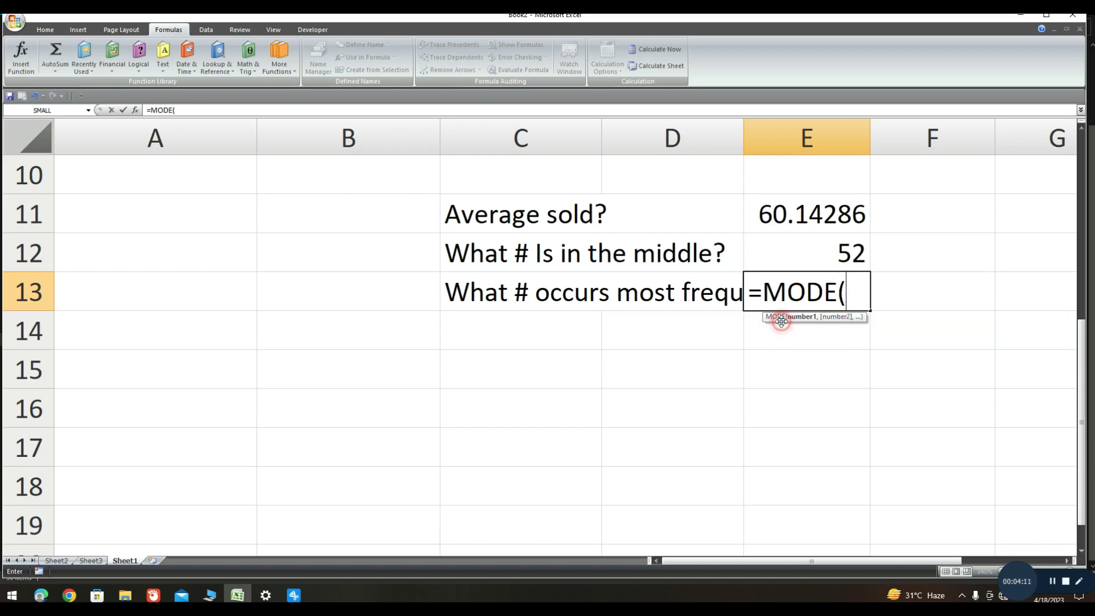
{"action": "scroll", "coordinate": [513, 268], "scroll_direction": "up", "scroll_amount": 3}
{"action": "left_click", "coordinate": [347, 215]}
{"action": "left_click_drag", "start_coordinate": [348, 215], "coordinate": [402, 442]}
{"action": "scroll", "coordinate": [457, 400], "scroll_direction": "down", "scroll_amount": 3}
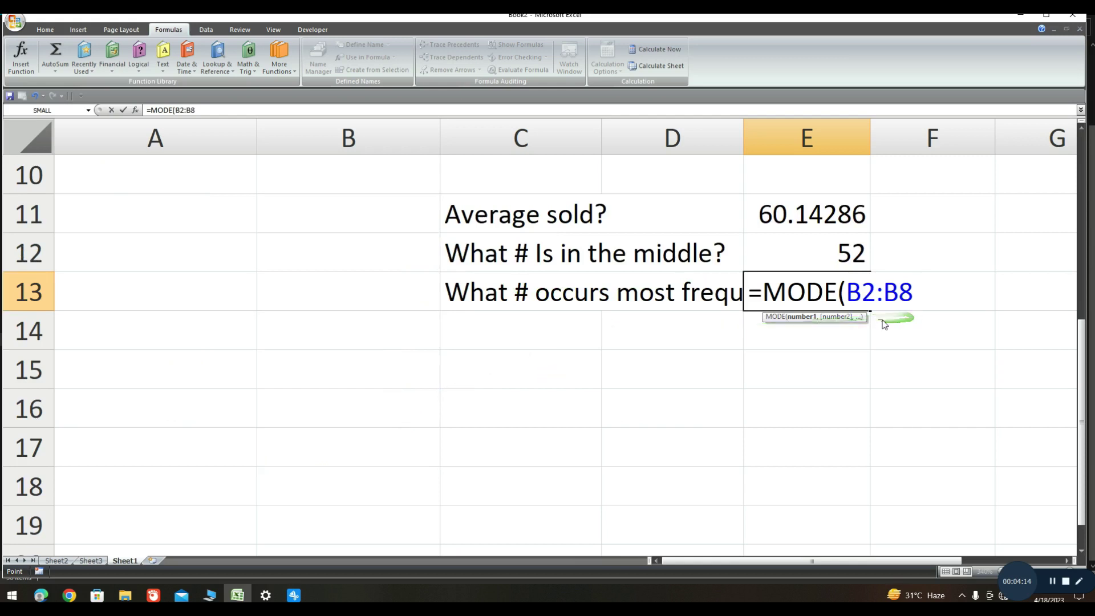
{"action": "key", "text": "Return"}
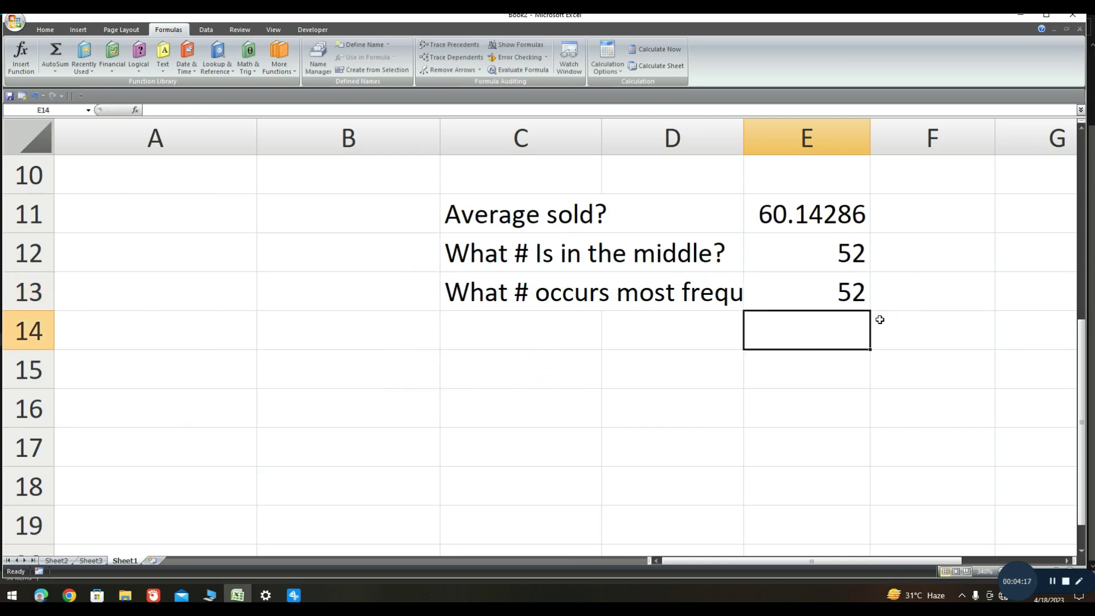
Step: Scroll through the cookie sheet to review the calculated answers
{"action": "scroll", "coordinate": [849, 303], "scroll_direction": "up", "scroll_amount": 3}
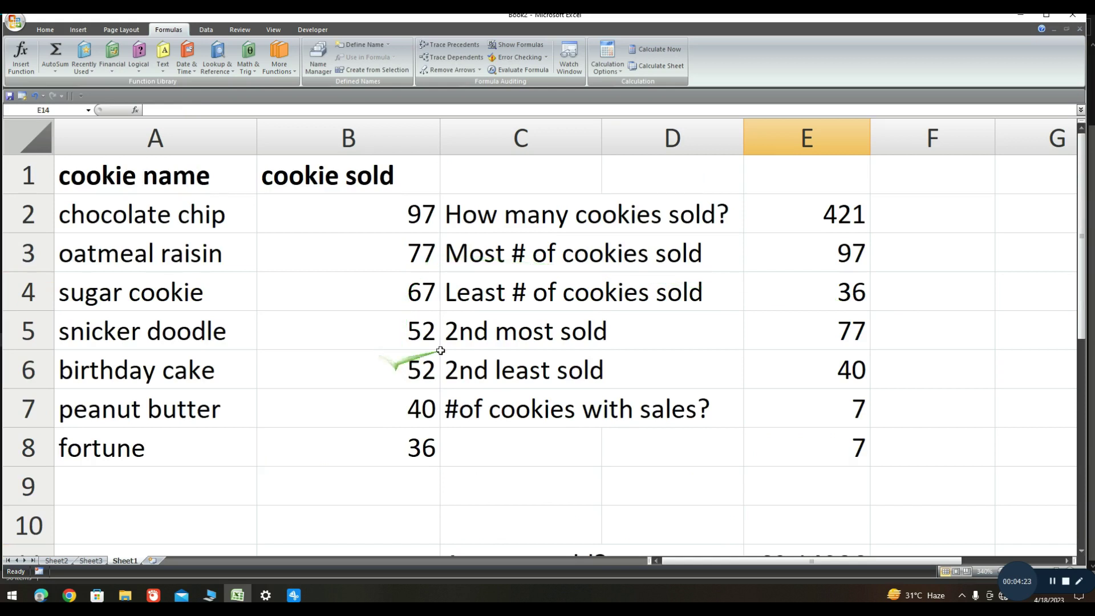
{"action": "scroll", "coordinate": [441, 350], "scroll_direction": "down", "scroll_amount": 3}
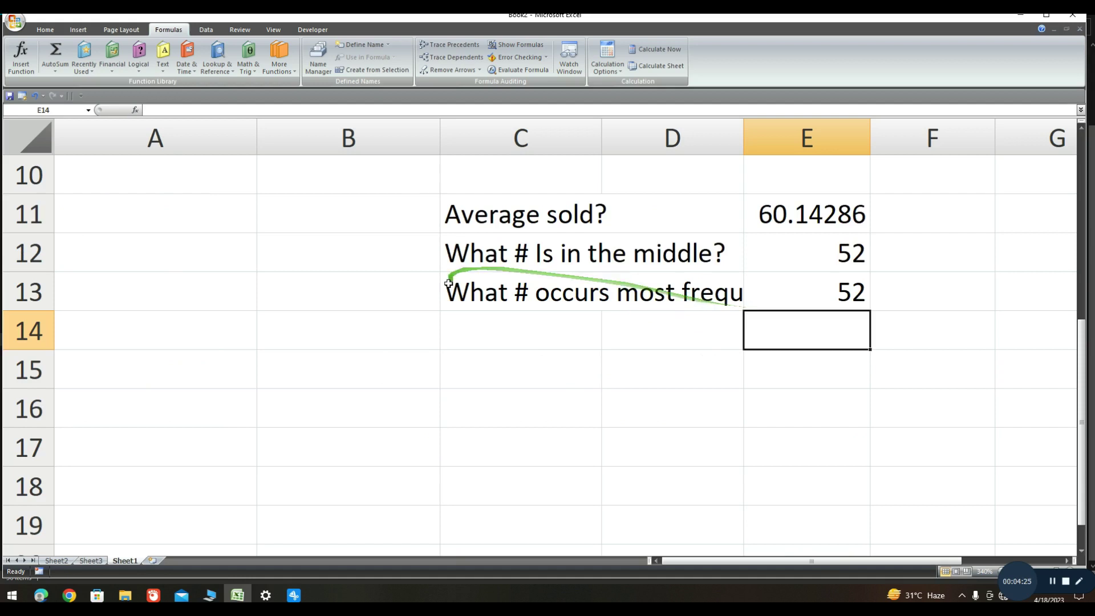
{"action": "scroll", "coordinate": [392, 249], "scroll_direction": "up", "scroll_amount": 3}
{"action": "scroll", "coordinate": [582, 391], "scroll_direction": "down", "scroll_amount": 1}
{"action": "scroll", "coordinate": [581, 391], "scroll_direction": "down", "scroll_amount": 3}
{"action": "scroll", "coordinate": [583, 395], "scroll_direction": "up", "scroll_amount": 3}
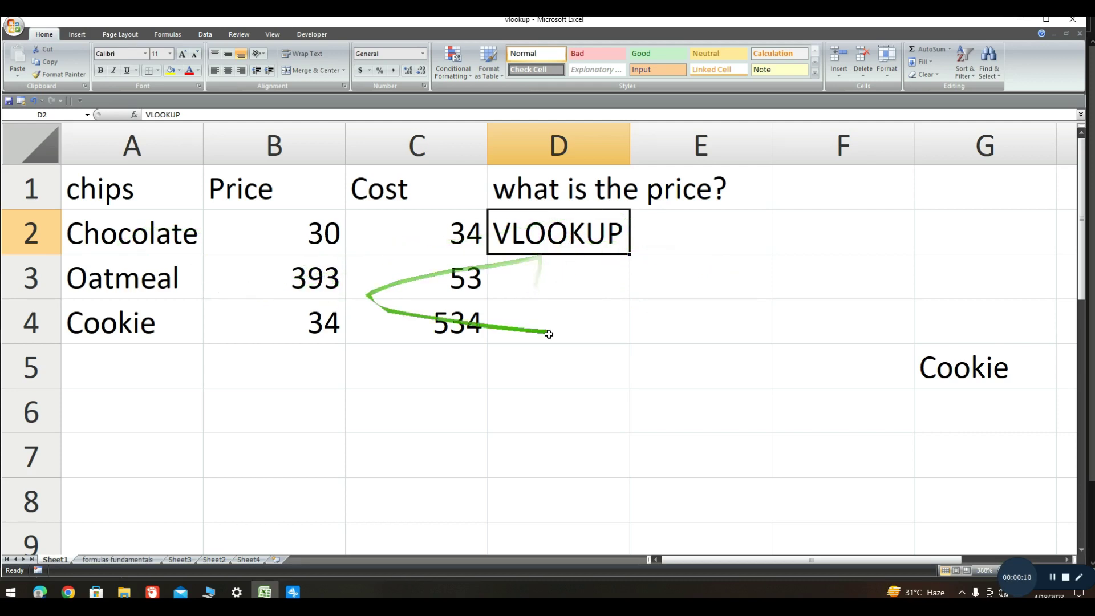
Step: Annotate the chips Price and Cost columns in the vlookup workbook with the screen pen
{"action": "mouse_move", "coordinate": [216, 229]}
{"action": "left_mouse_down"}
{"action": "mouse_move", "coordinate": [293, 208]}
{"action": "mouse_move", "coordinate": [274, 305]}
{"action": "mouse_move", "coordinate": [293, 225]}
{"action": "mouse_move", "coordinate": [284, 287]}
{"action": "left_mouse_up"}
{"action": "mouse_move", "coordinate": [302, 235]}
{"action": "left_mouse_down"}
{"action": "mouse_move", "coordinate": [99, 192]}
{"action": "mouse_move", "coordinate": [215, 227]}
{"action": "mouse_move", "coordinate": [237, 520]}
{"action": "mouse_move", "coordinate": [543, 234]}
{"action": "left_mouse_up"}
{"action": "mouse_move", "coordinate": [363, 246]}
{"action": "left_mouse_down"}
{"action": "mouse_move", "coordinate": [486, 242]}
{"action": "mouse_move", "coordinate": [335, 237]}
{"action": "left_mouse_up"}
{"action": "left_click_drag", "start_coordinate": [313, 183], "coordinate": [296, 271]}
{"action": "left_click_drag", "start_coordinate": [288, 188], "coordinate": [269, 335]}
{"action": "left_click_drag", "start_coordinate": [298, 215], "coordinate": [306, 317]}
{"action": "left_click_drag", "start_coordinate": [306, 256], "coordinate": [648, 244]}
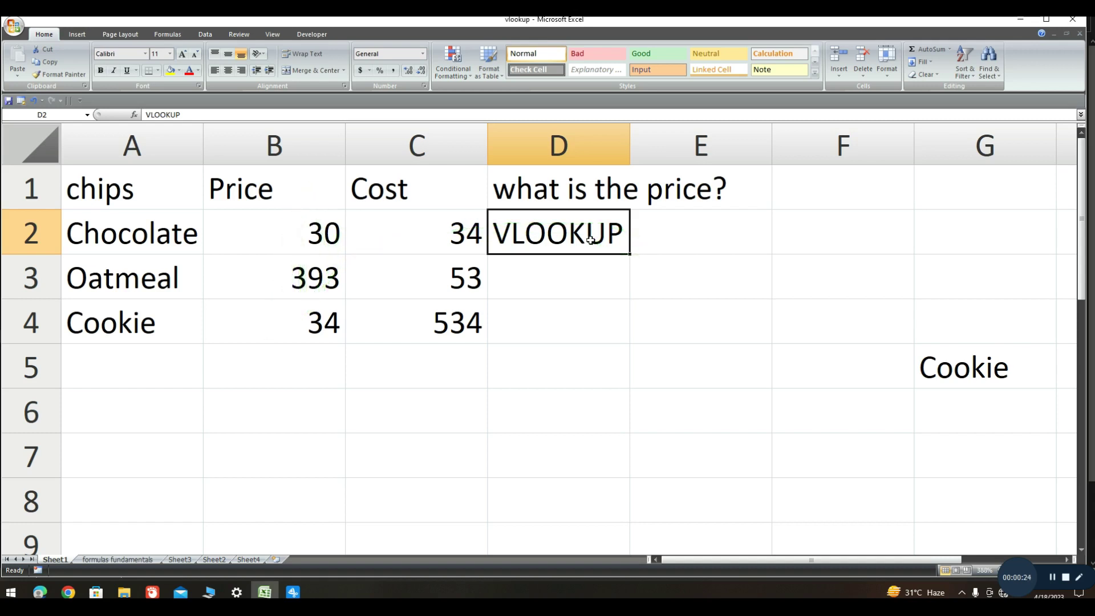
{"action": "left_click_drag", "start_coordinate": [590, 240], "coordinate": [428, 171]}
{"action": "left_click_drag", "start_coordinate": [553, 225], "coordinate": [274, 149]}
{"action": "mouse_move", "coordinate": [501, 231]}
{"action": "left_mouse_down"}
{"action": "mouse_move", "coordinate": [391, 160]}
{"action": "mouse_move", "coordinate": [215, 110]}
{"action": "left_mouse_up"}
Step: Insert VLOOKUP into D2 via the Insert Function search for 'vl', bringing up its arguments
{"action": "left_click", "coordinate": [171, 35]}
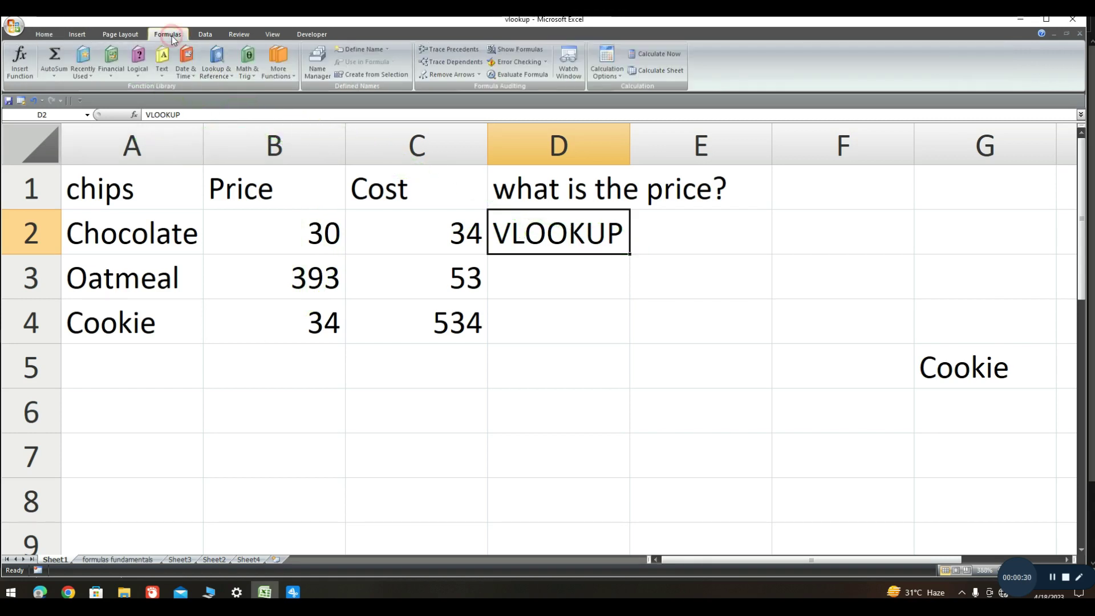
{"action": "left_click", "coordinate": [21, 73]}
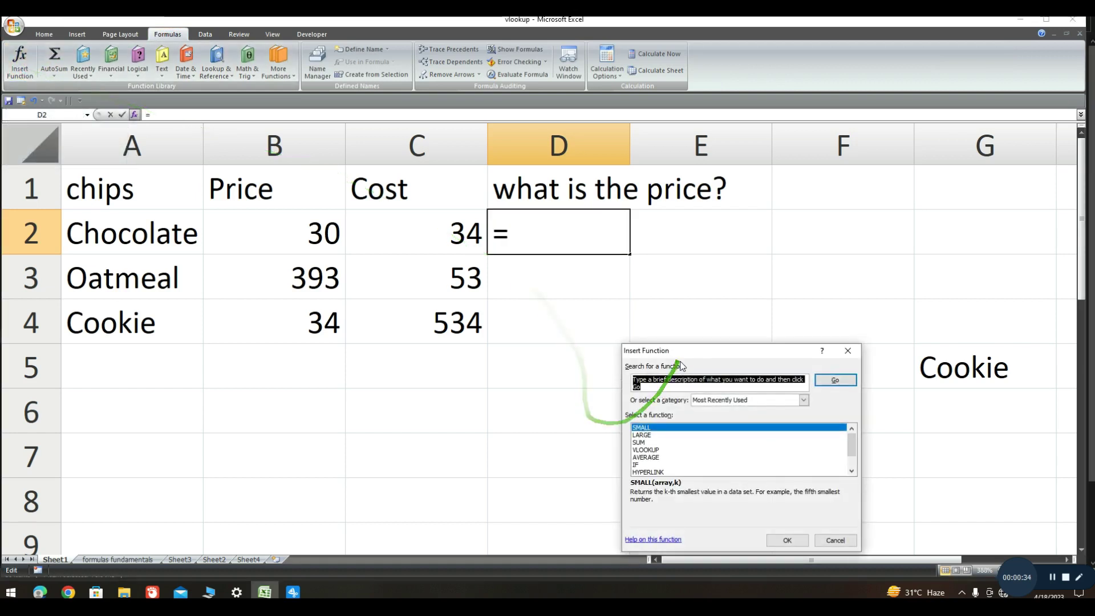
{"action": "left_click_drag", "start_coordinate": [689, 348], "coordinate": [636, 283]}
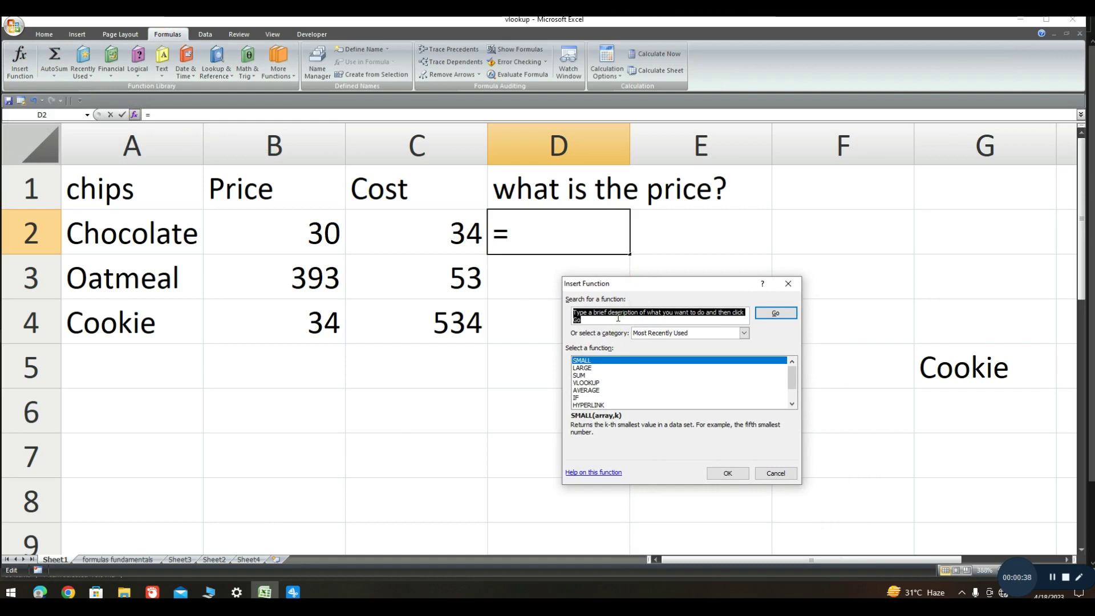
{"action": "type", "text": "vlookup"}
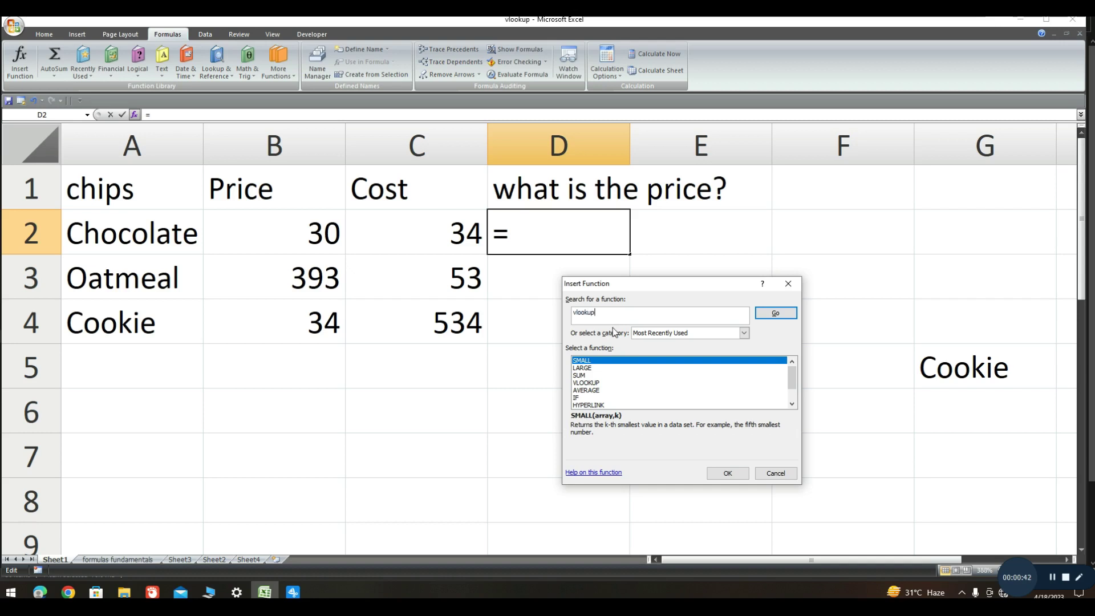
{"action": "left_click", "coordinate": [775, 313]}
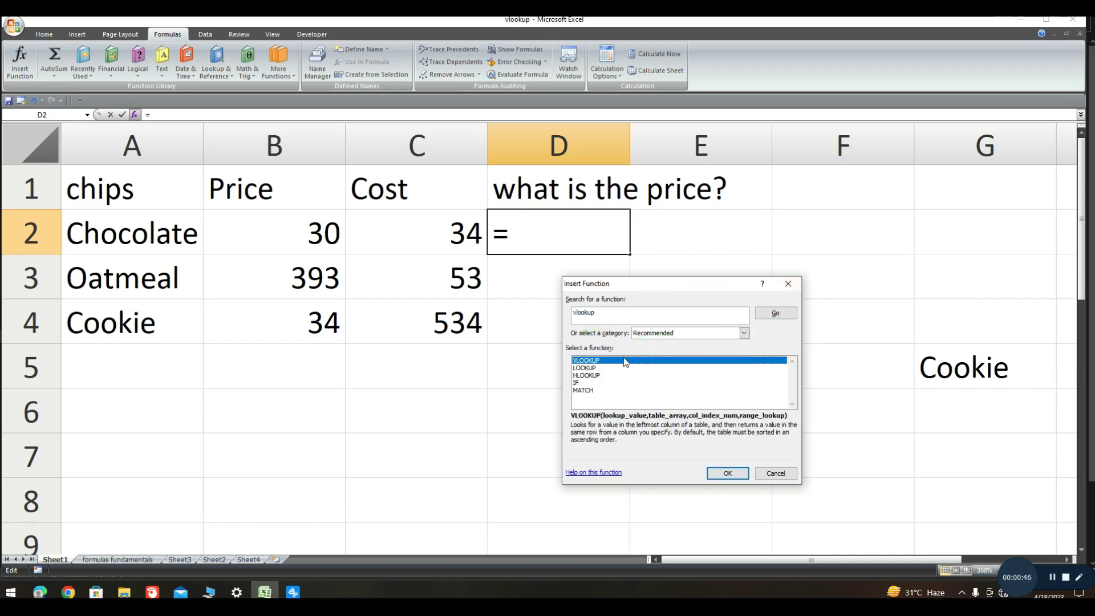
{"action": "double_click", "coordinate": [618, 361]}
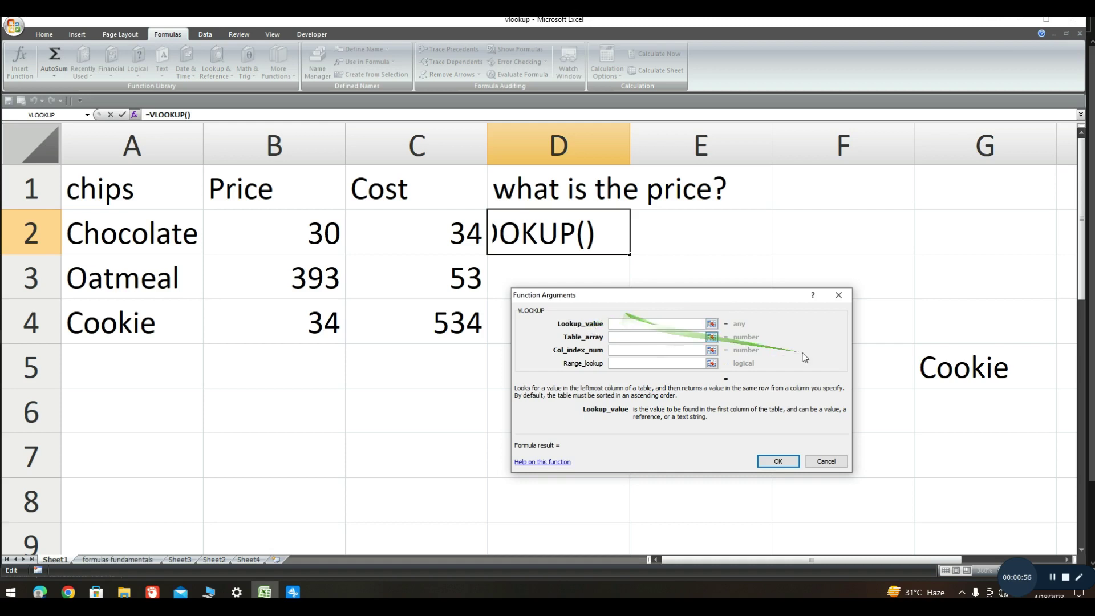
Step: Fill VLOOKUP with G5, A1:C4, column 2 and match 0, returning 34 for Cookie
{"action": "left_click", "coordinate": [972, 369]}
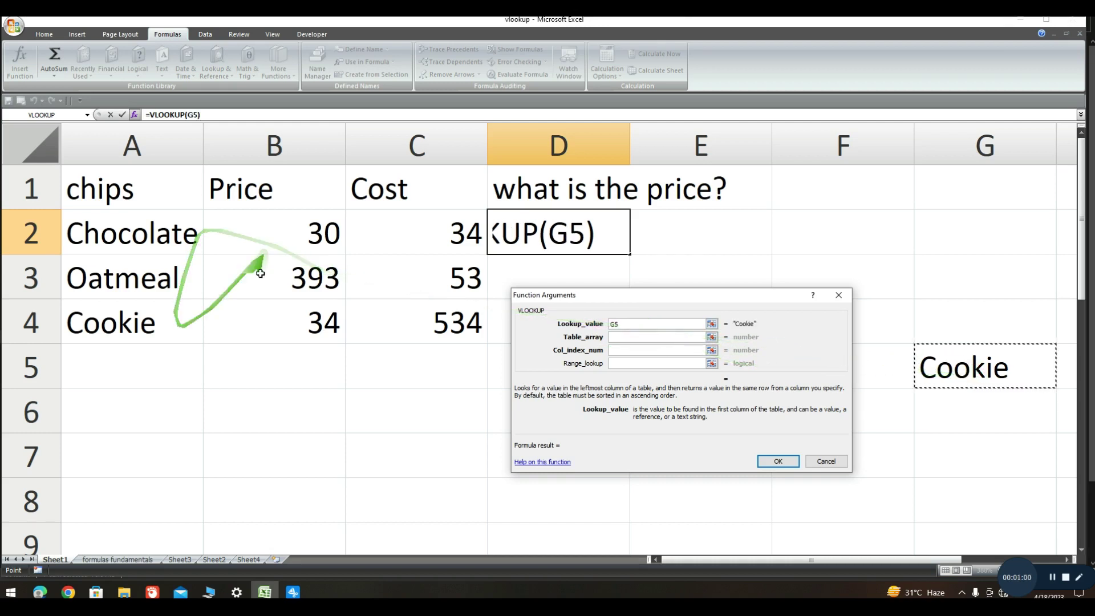
{"action": "left_click", "coordinate": [630, 336]}
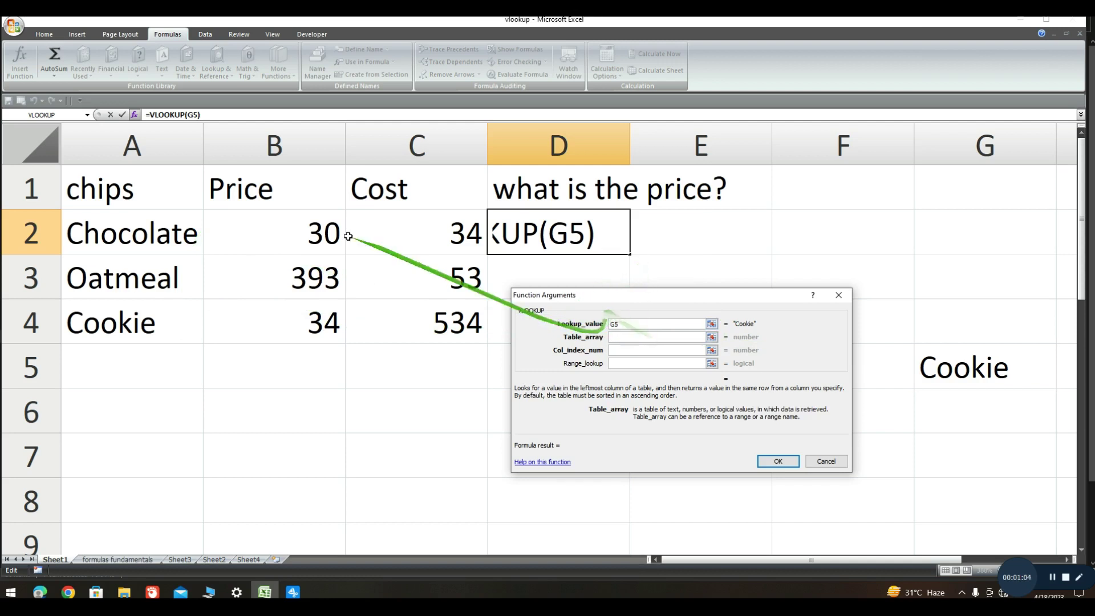
{"action": "left_click", "coordinate": [74, 179]}
{"action": "left_click_drag", "start_coordinate": [74, 179], "coordinate": [424, 315]}
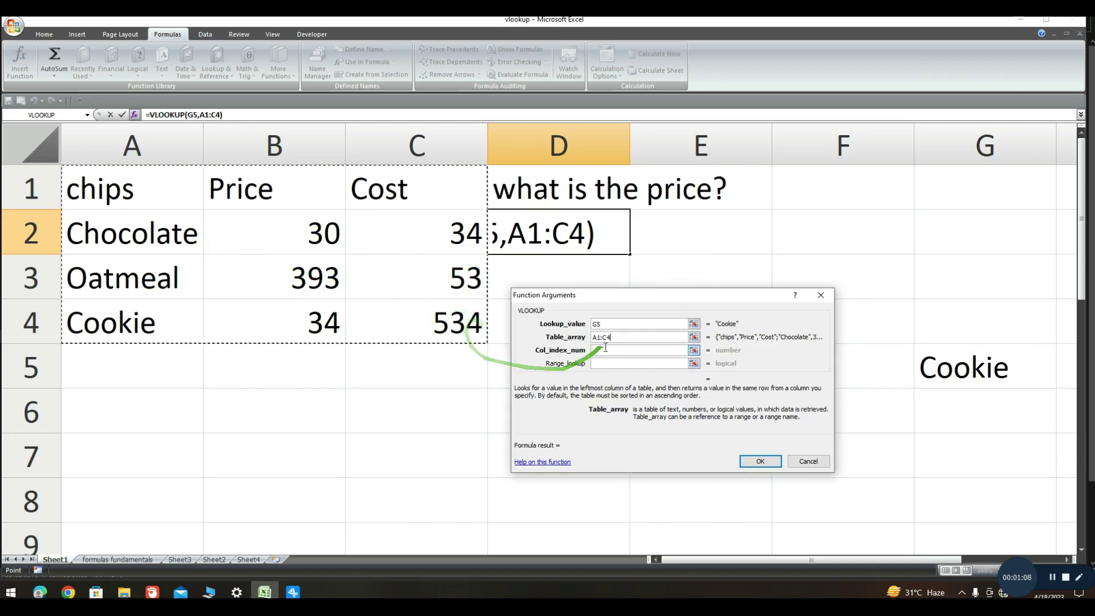
{"action": "left_click", "coordinate": [605, 350]}
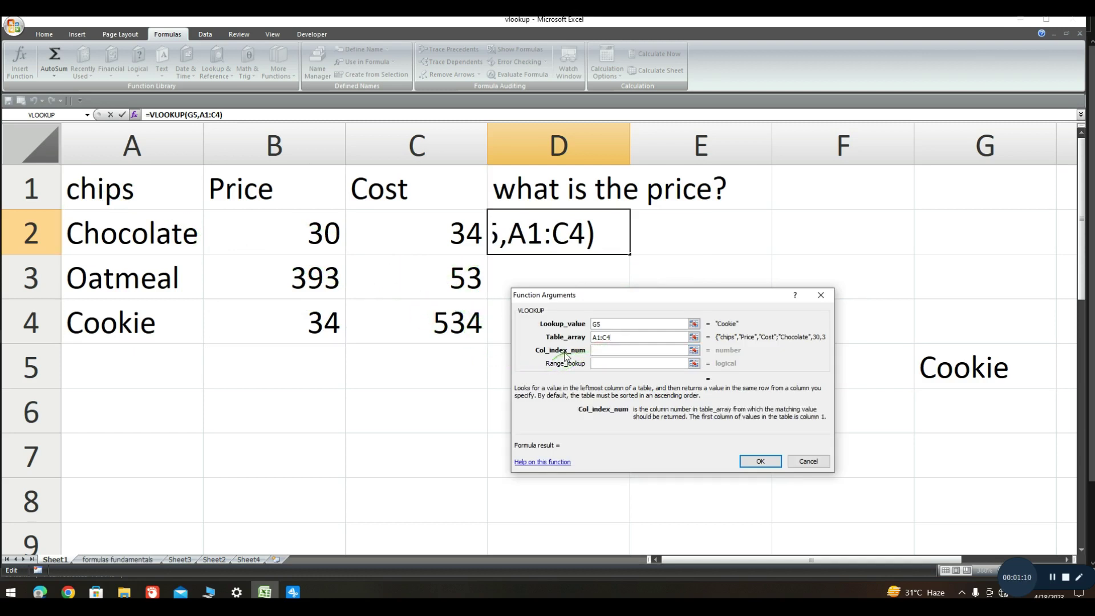
{"action": "left_click_drag", "start_coordinate": [568, 353], "coordinate": [196, 200]}
{"action": "mouse_move", "coordinate": [131, 154]}
{"action": "left_mouse_down"}
{"action": "mouse_move", "coordinate": [355, 146]}
{"action": "mouse_move", "coordinate": [290, 213]}
{"action": "left_mouse_up"}
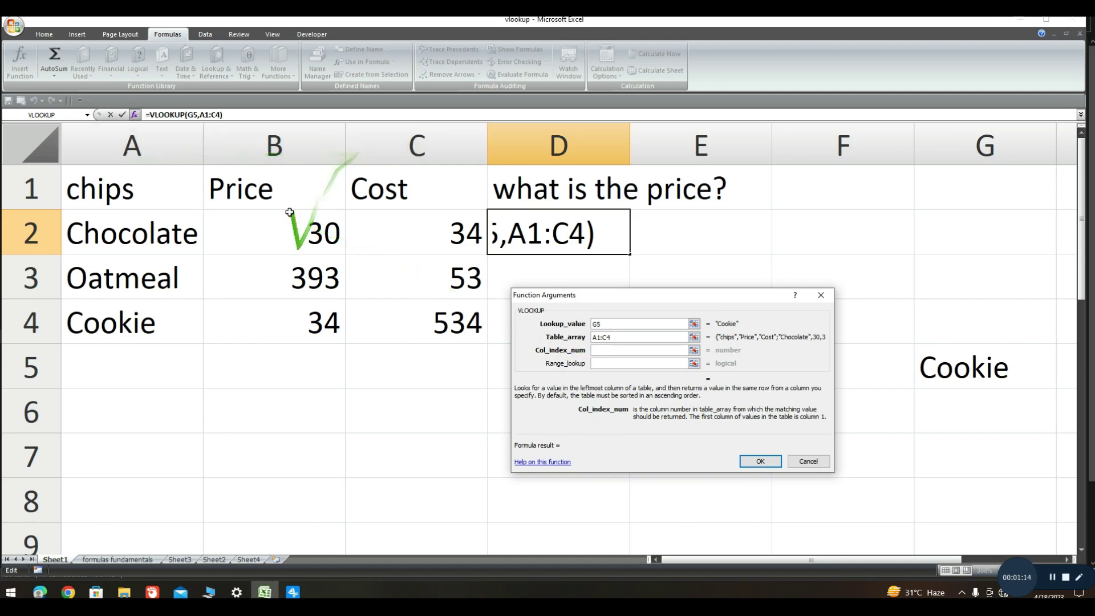
{"action": "left_click_drag", "start_coordinate": [182, 130], "coordinate": [573, 354]}
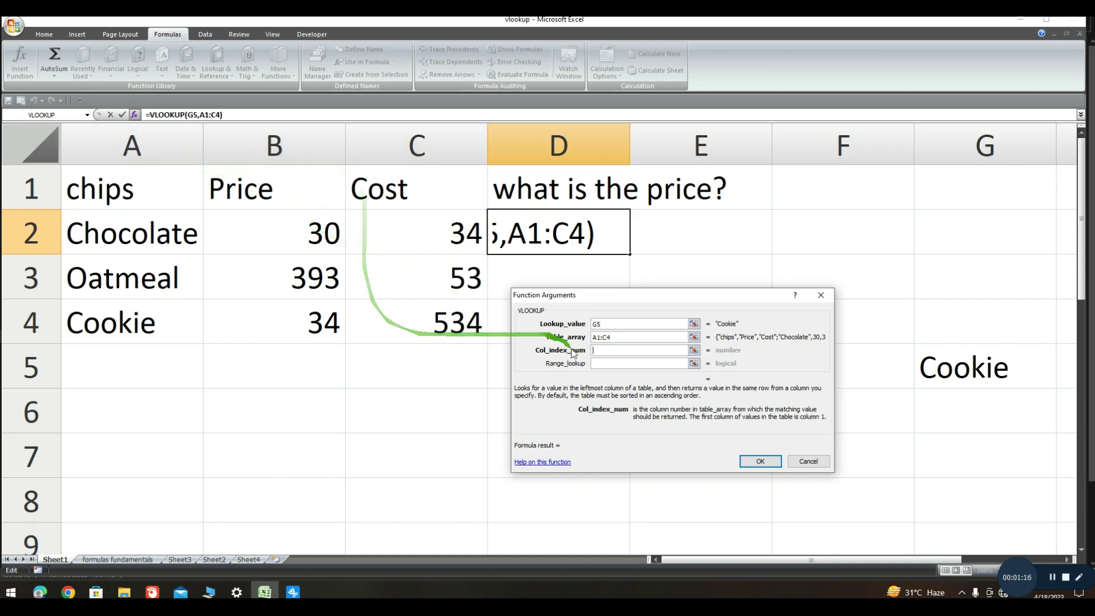
{"action": "type", "text": "2"}
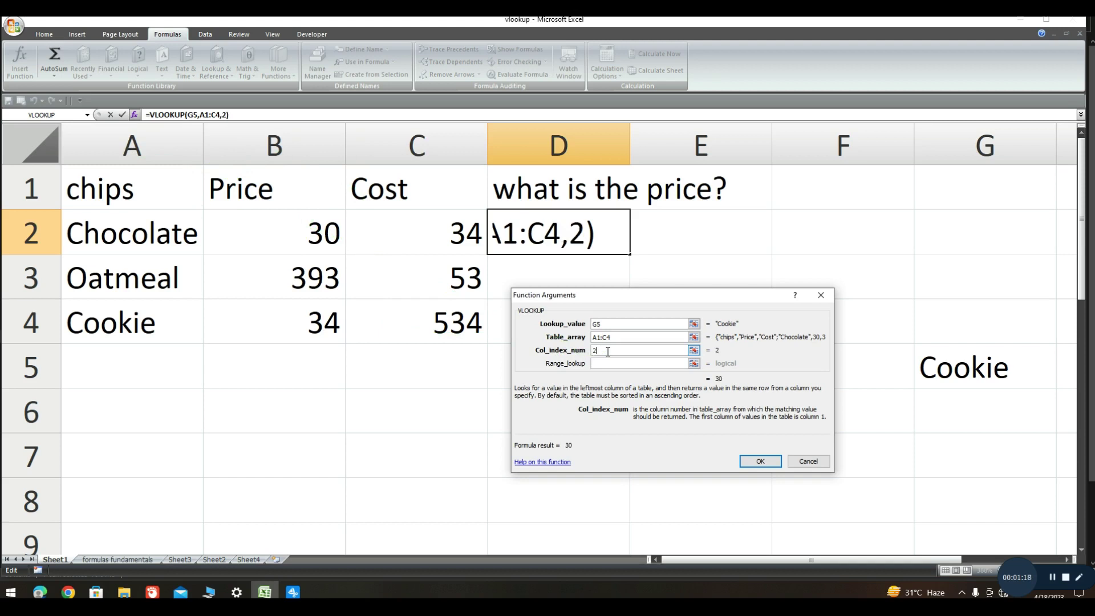
{"action": "left_click", "coordinate": [614, 362]}
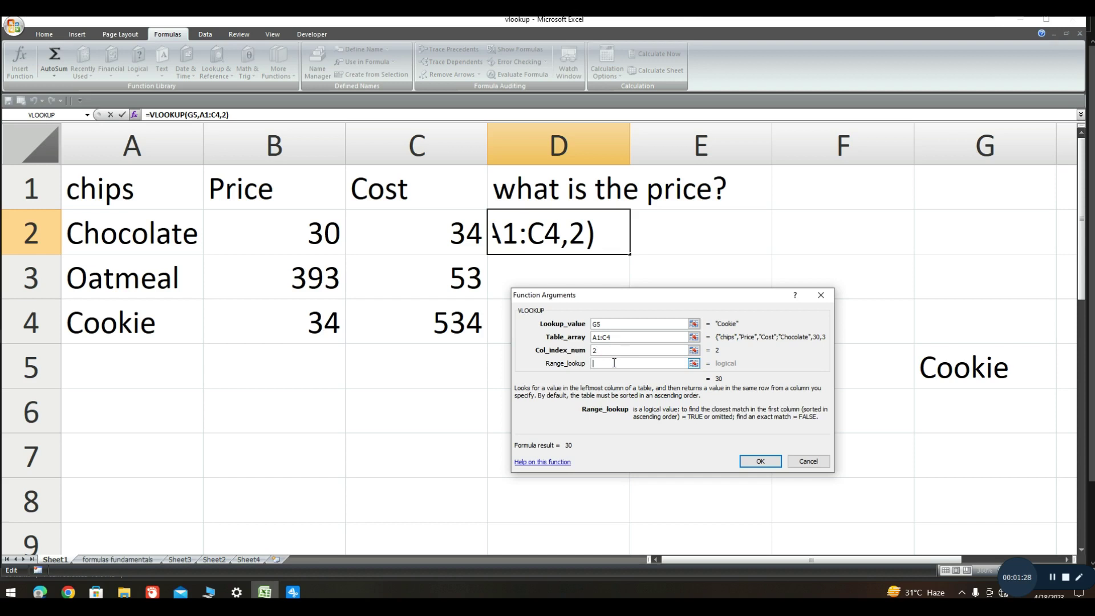
{"action": "type", "text": "0"}
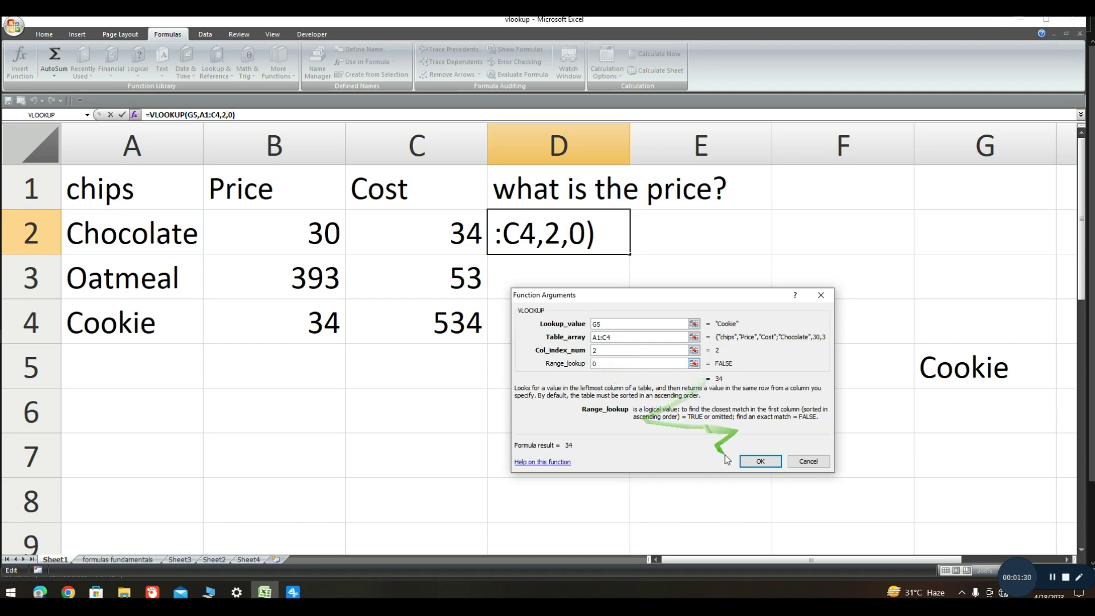
{"action": "left_click", "coordinate": [758, 461]}
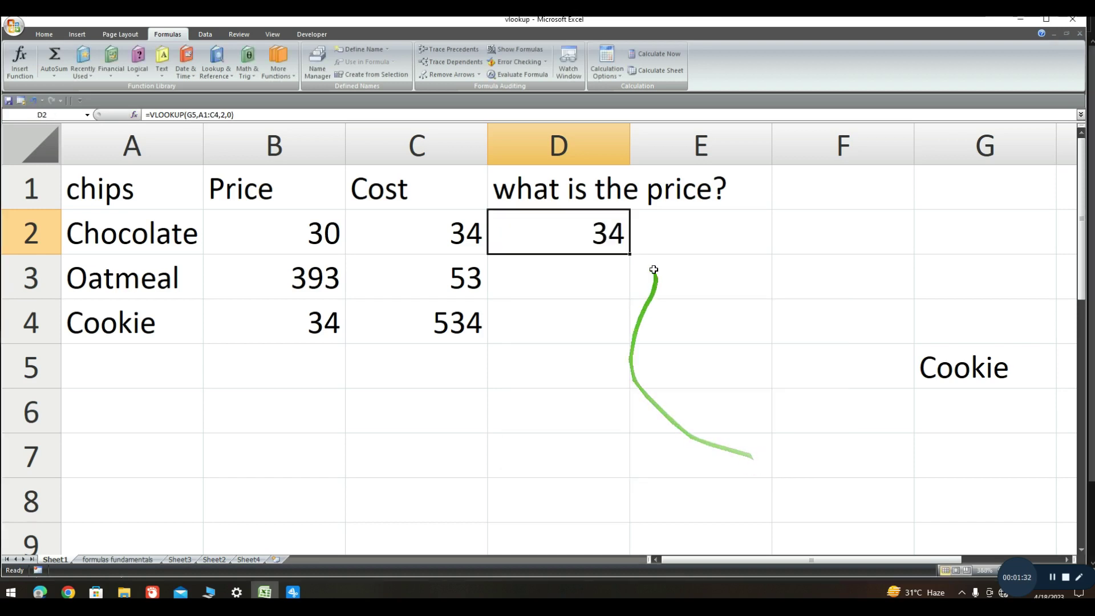
Step: Check D2's formula against Cookie's price, then change the G5 lookup item to Chocolate
{"action": "left_click", "coordinate": [959, 372]}
{"action": "left_click", "coordinate": [603, 233]}
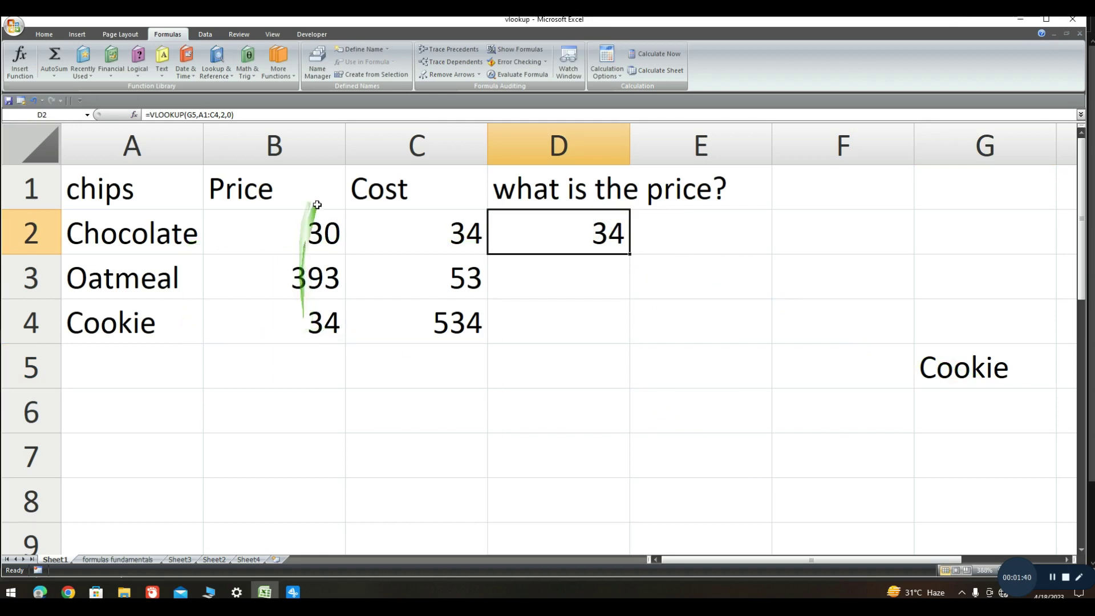
{"action": "left_click", "coordinate": [309, 331]}
{"action": "left_click", "coordinate": [598, 235]}
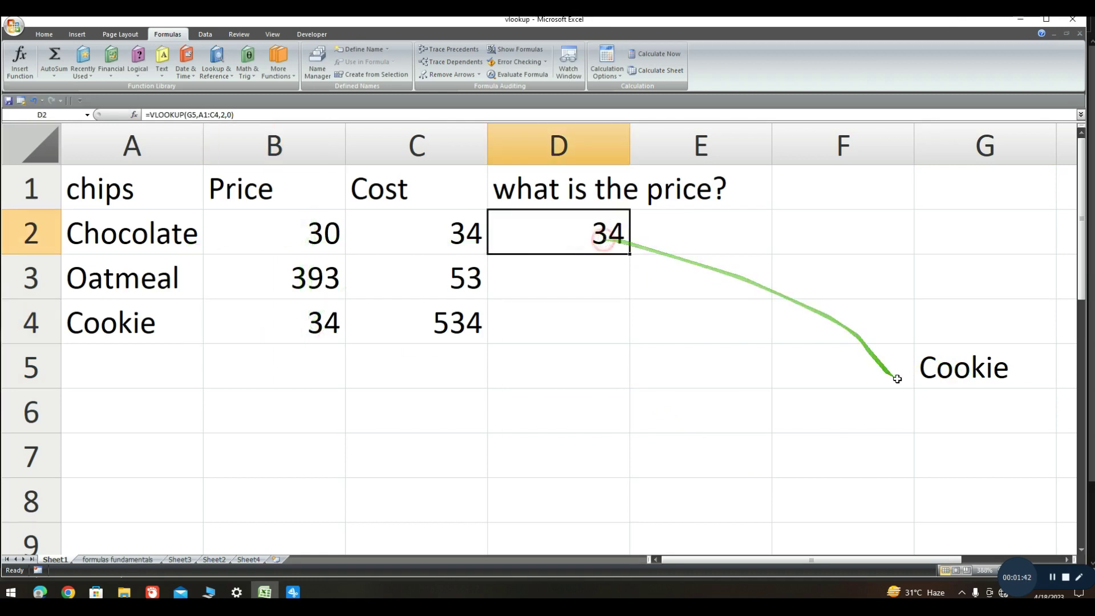
{"action": "left_click", "coordinate": [946, 374]}
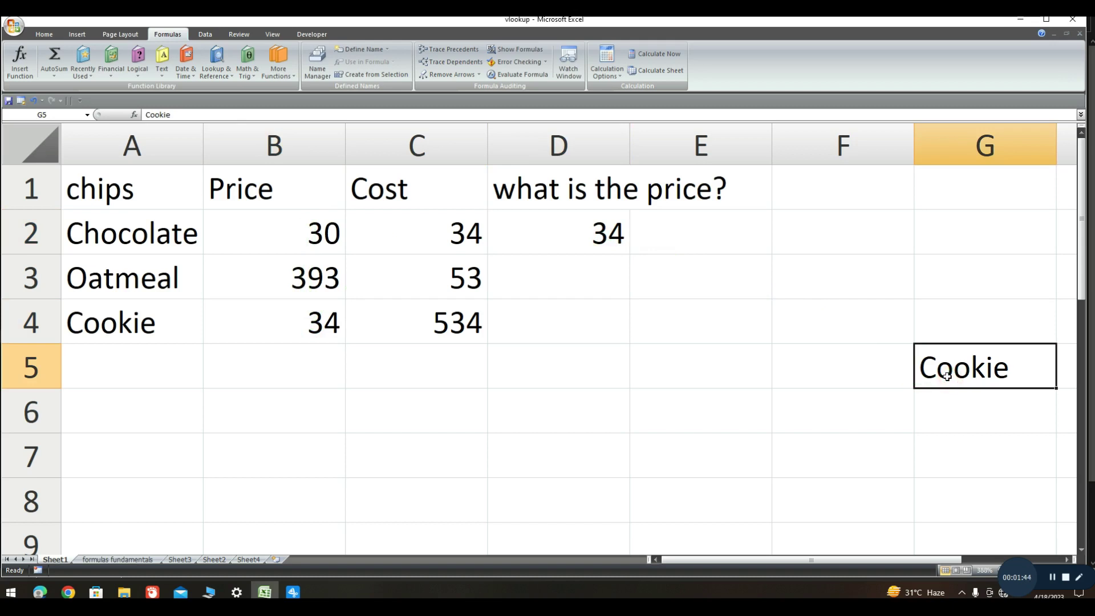
{"action": "type", "text": "Chol"}
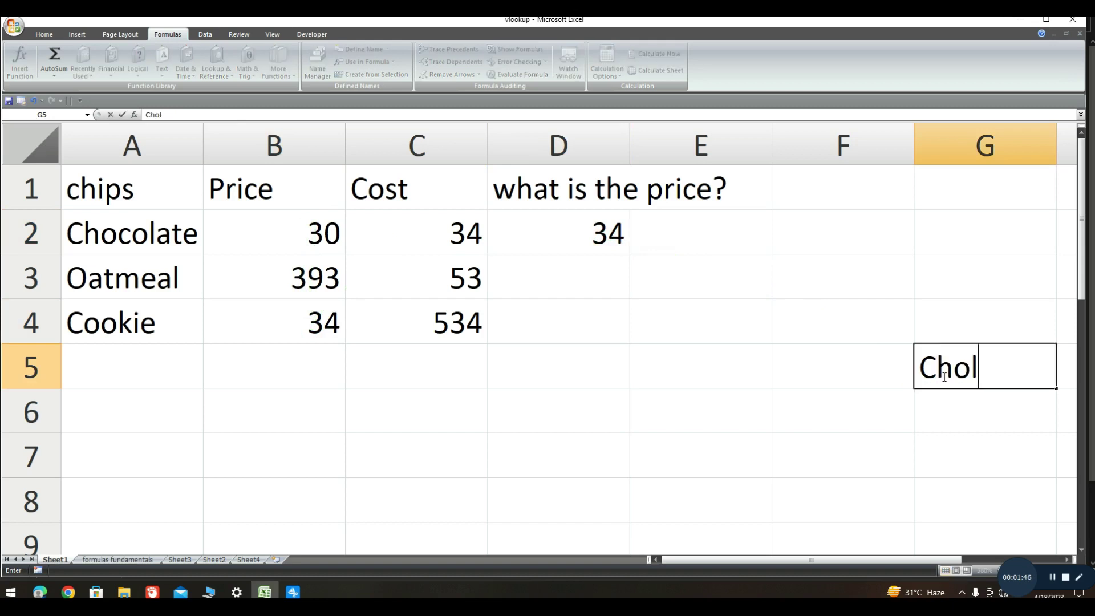
{"action": "key", "text": "BackSpace"}
{"action": "type", "text": "colate"}
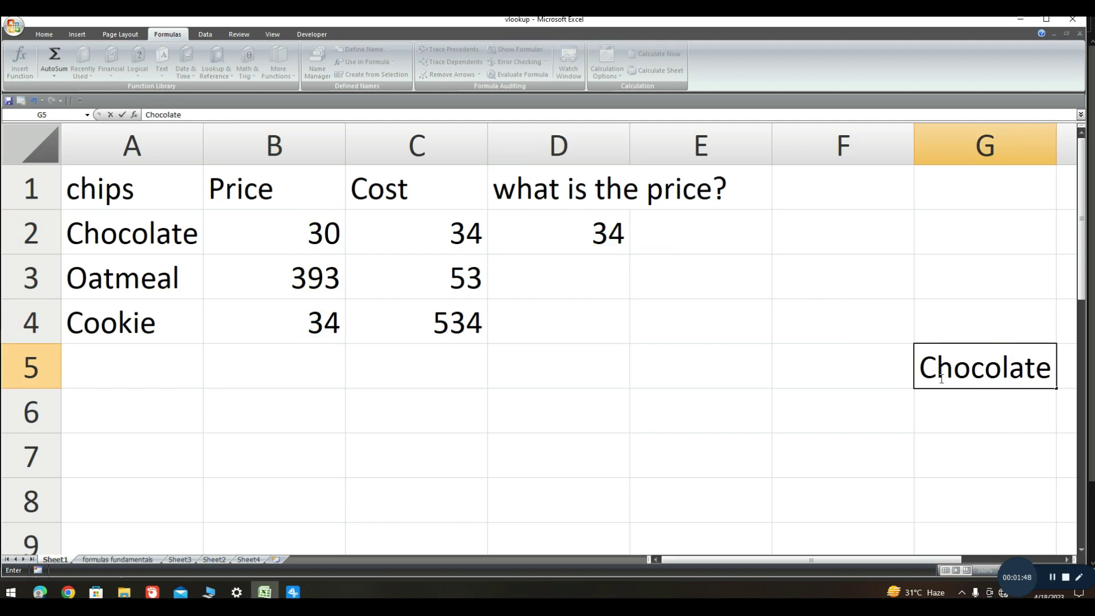
{"action": "key", "text": "Return"}
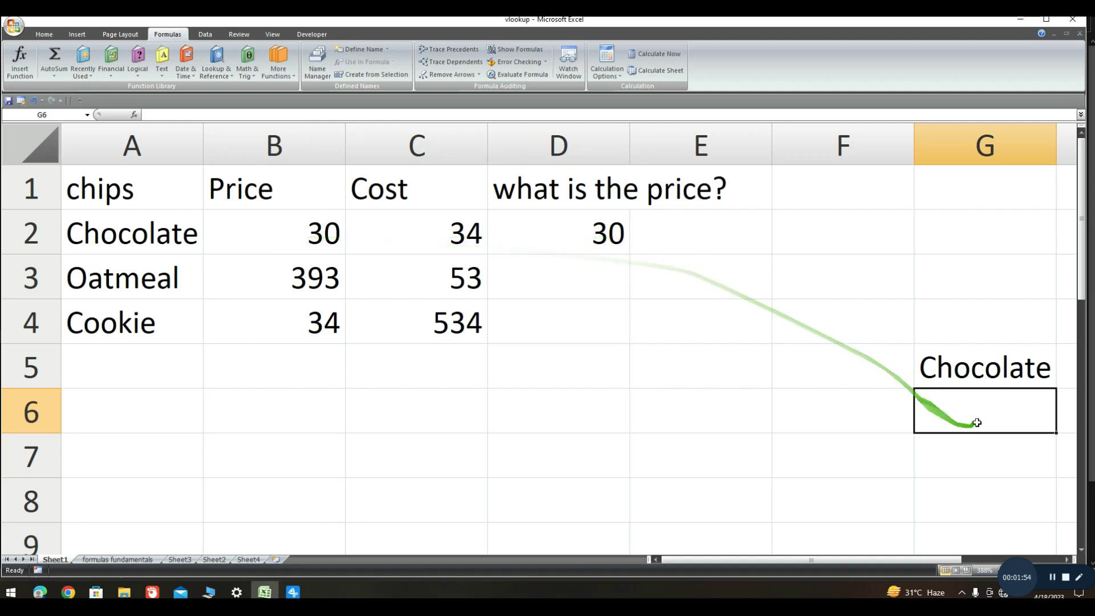
Step: Change G5 to Oatmeal and compare D2's result with Oatmeal's price 393 in B3
{"action": "left_click", "coordinate": [968, 366]}
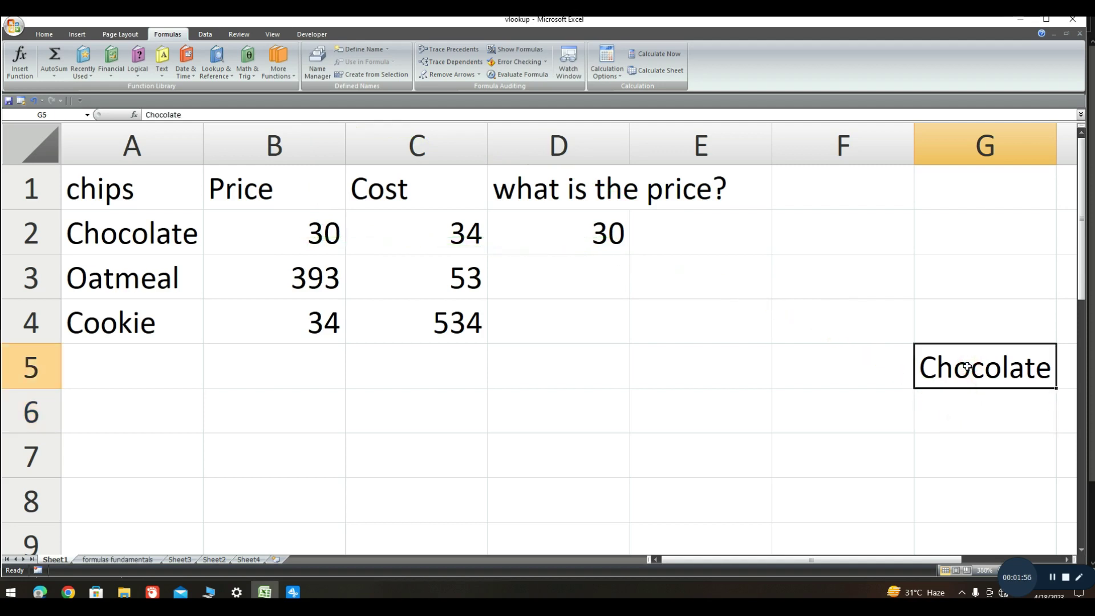
{"action": "type", "text": "Oatmeal"}
{"action": "key", "text": "Return"}
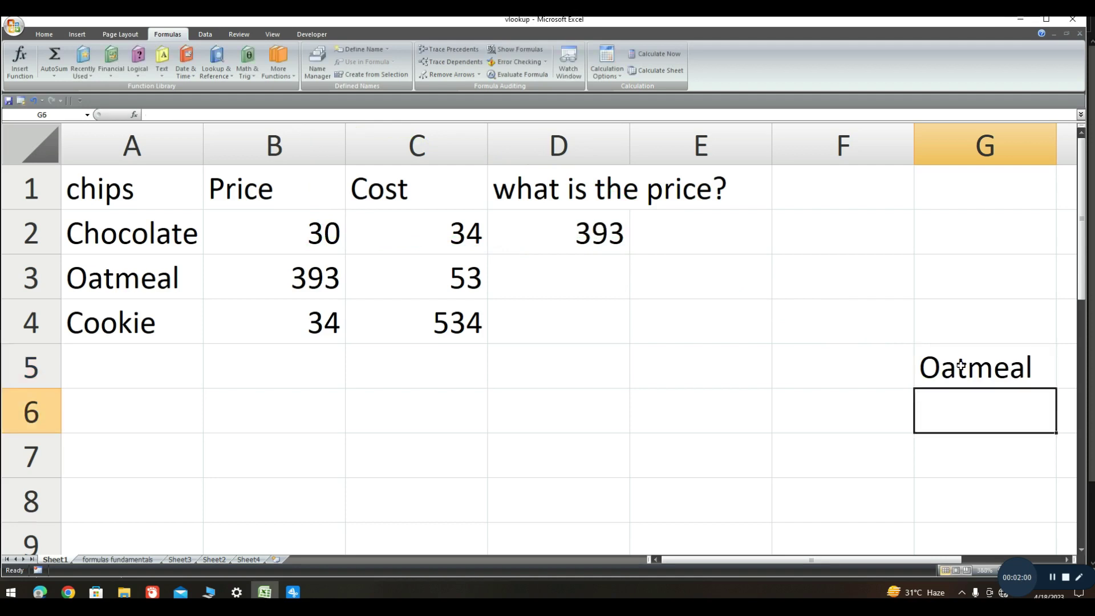
{"action": "mouse_move", "coordinate": [912, 364]}
{"action": "left_mouse_down"}
{"action": "mouse_move", "coordinate": [576, 261]}
{"action": "mouse_move", "coordinate": [584, 234]}
{"action": "left_mouse_up"}
{"action": "left_click", "coordinate": [297, 282]}
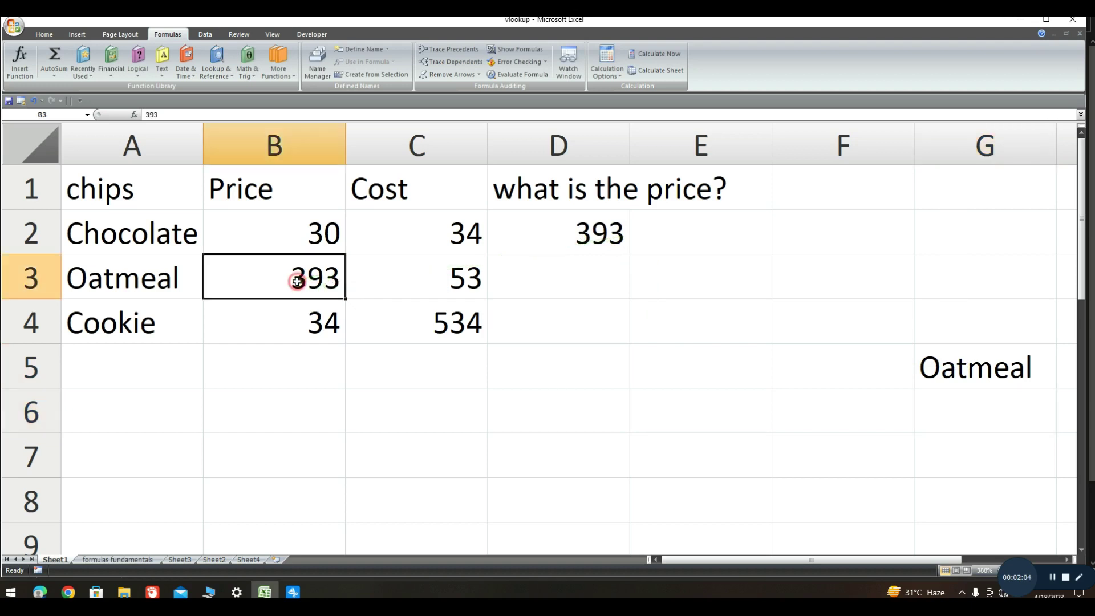
Step: Delete the VLOOKUP formula from D2, leaving the price cell empty
{"action": "left_click", "coordinate": [593, 238]}
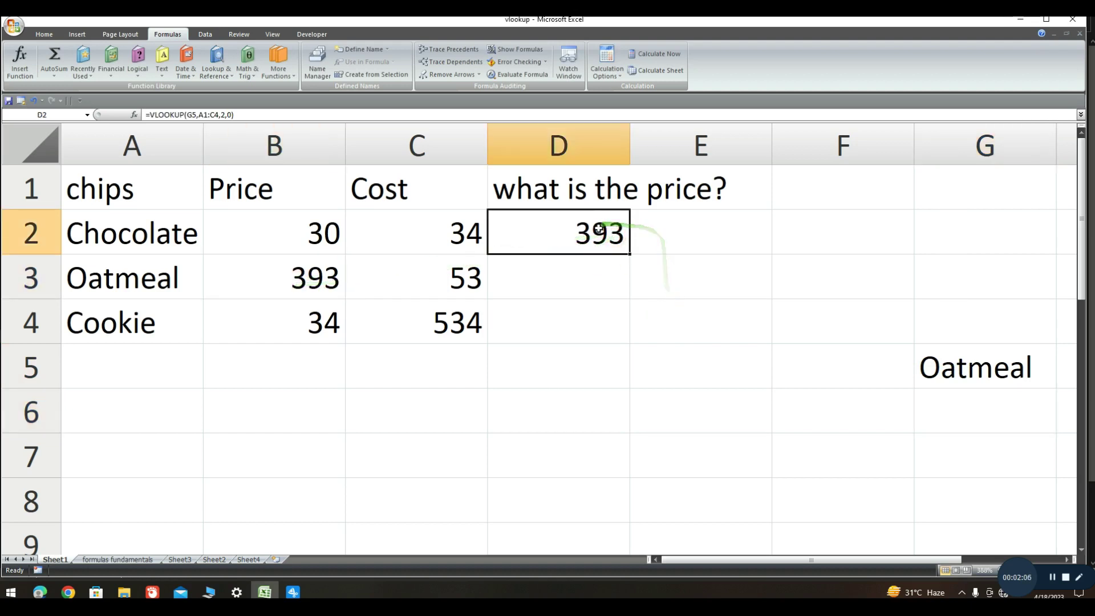
{"action": "left_click_drag", "start_coordinate": [656, 273], "coordinate": [592, 233]}
{"action": "key", "text": "Delete"}
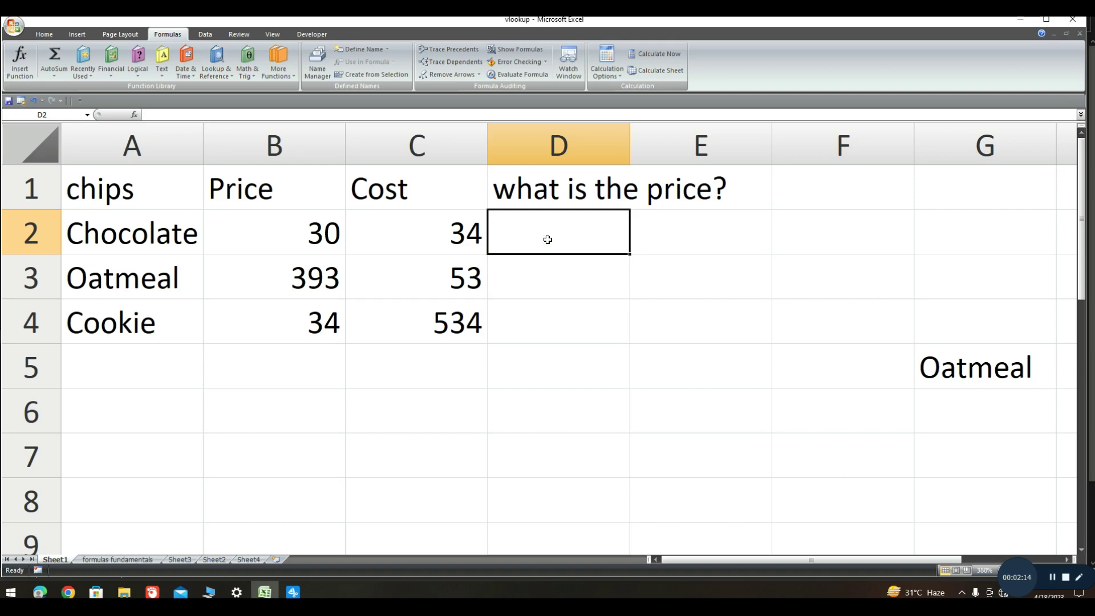
Step: Retype D2 as =VLOOKUP(G5,A1:C4,2,0) to return the price of G5's item
{"action": "type", "text": "vloop"}
{"action": "key", "text": "BackSpace"}
{"action": "key", "text": "BackSpace"}
{"action": "key", "text": "BackSpace"}
{"action": "key", "text": "BackSpace"}
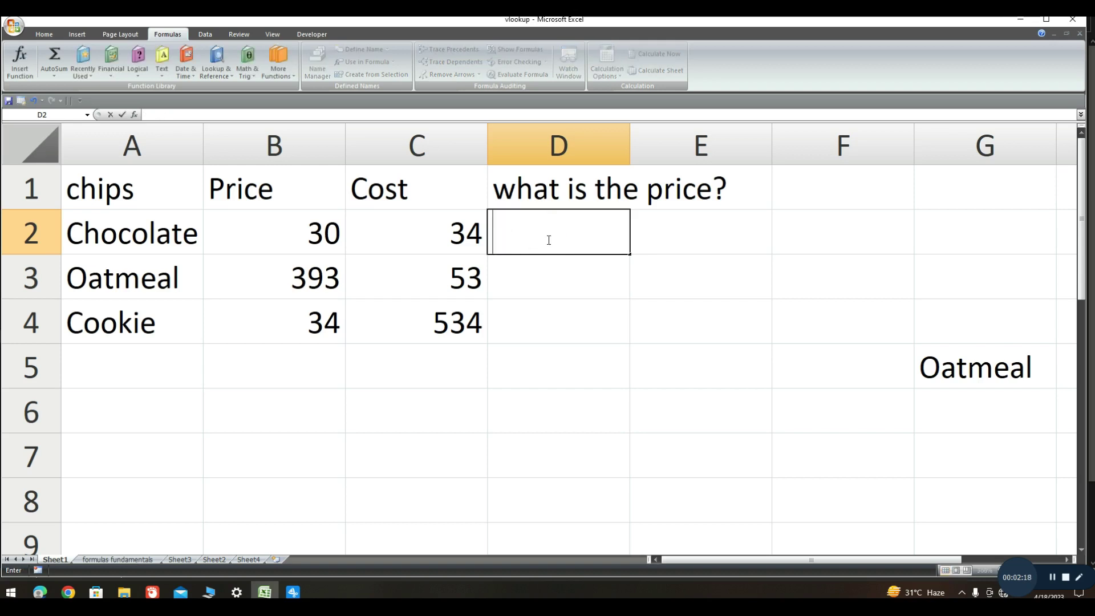
{"action": "type", "text": "="}
{"action": "type", "text": "vloo"}
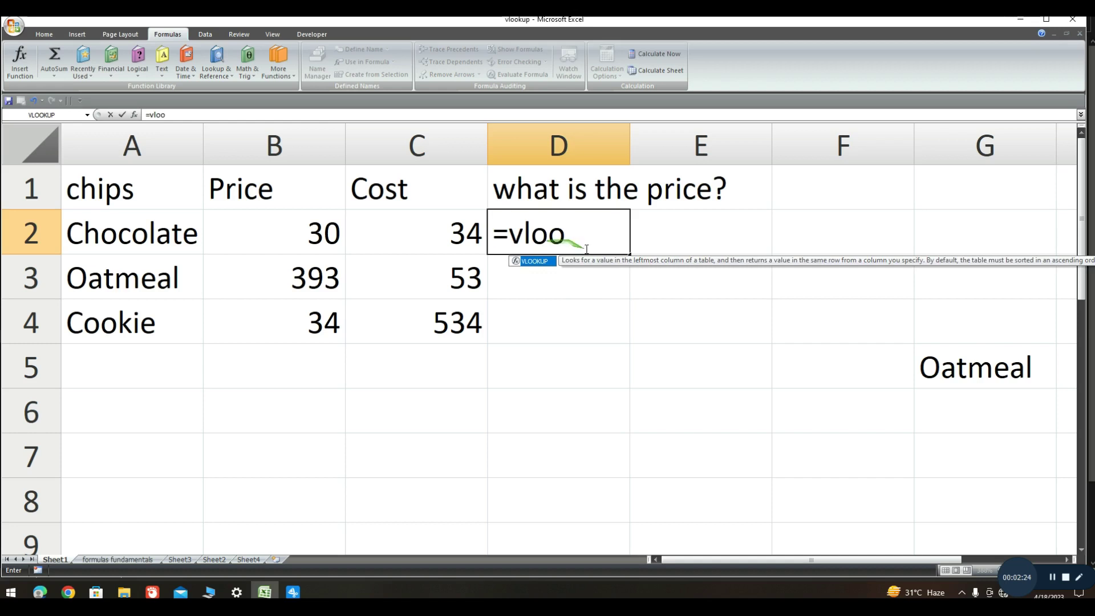
{"action": "double_click", "coordinate": [533, 263]}
{"action": "left_click_drag", "start_coordinate": [465, 220], "coordinate": [692, 257]}
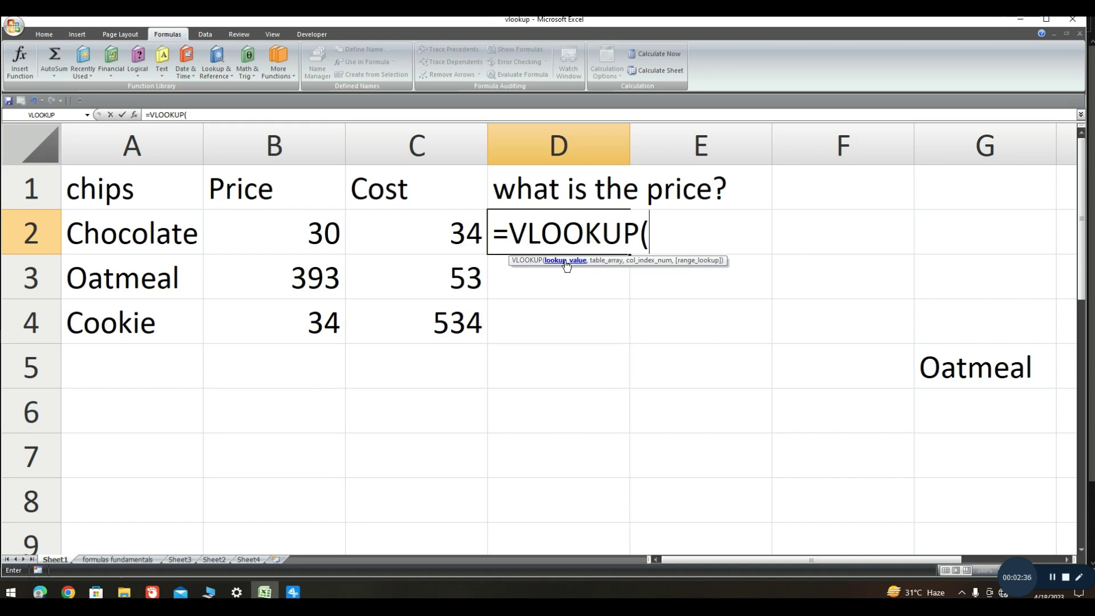
{"action": "left_click", "coordinate": [961, 372]}
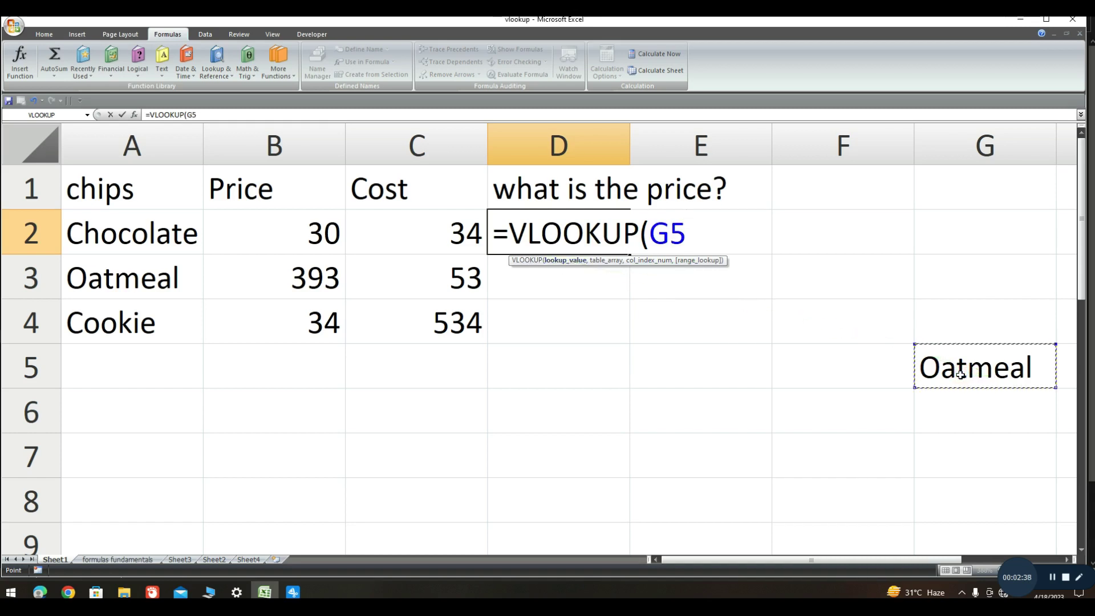
{"action": "type", "text": ","}
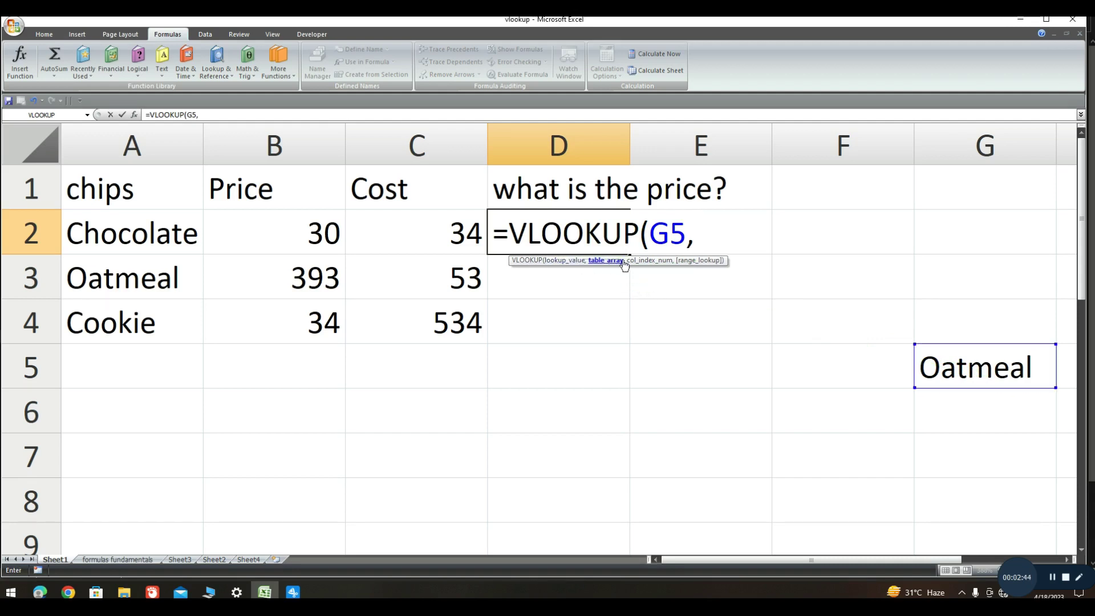
{"action": "mouse_move", "coordinate": [77, 177]}
{"action": "left_mouse_down"}
{"action": "mouse_move", "coordinate": [279, 286]}
{"action": "mouse_move", "coordinate": [407, 336]}
{"action": "left_mouse_up"}
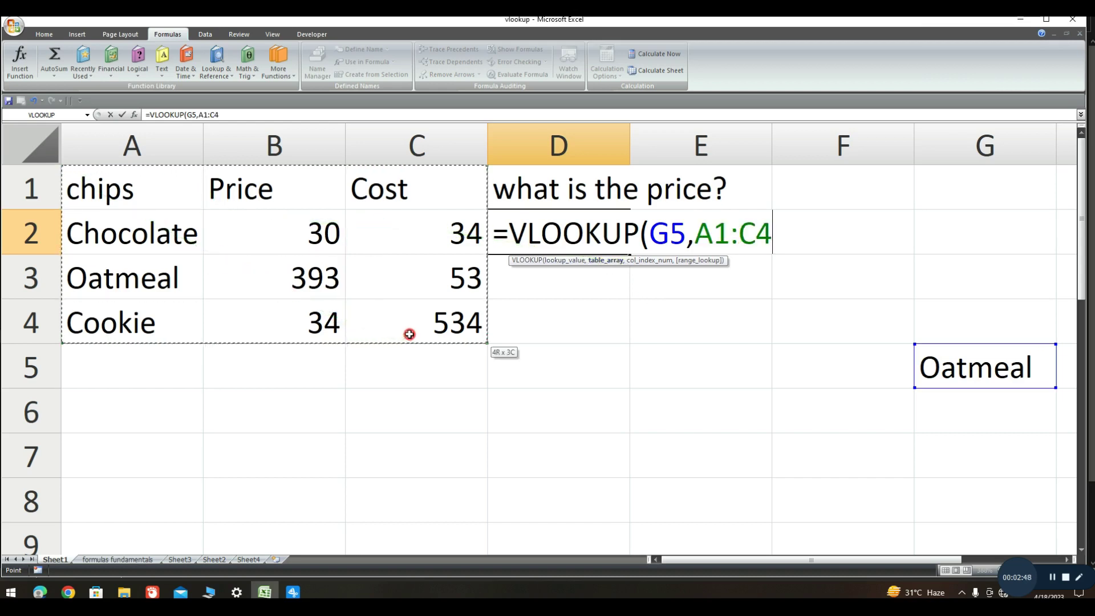
{"action": "type", "text": ","}
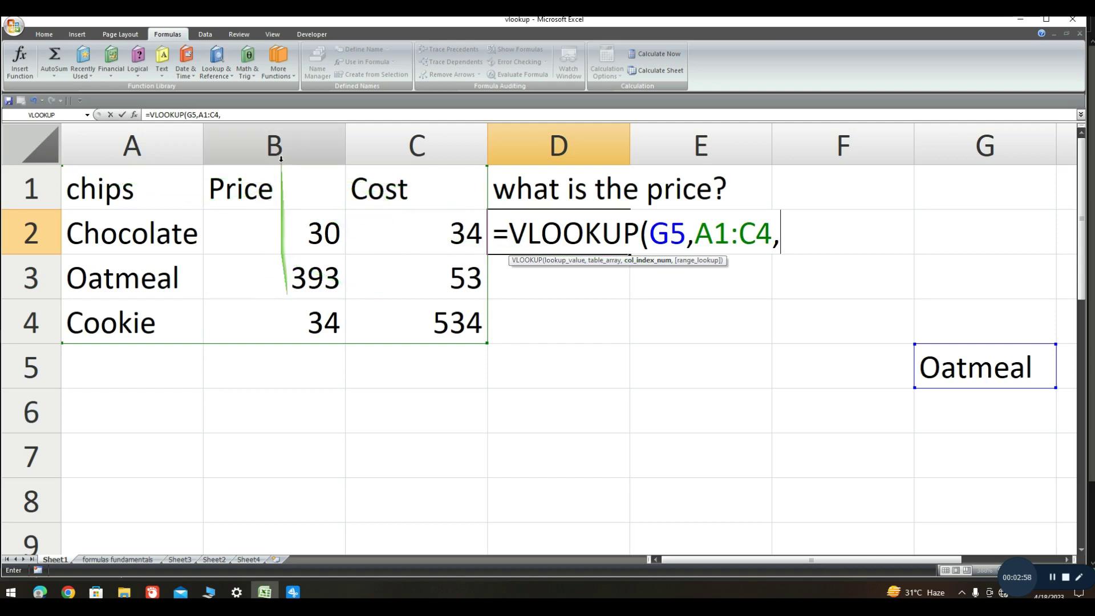
{"action": "type", "text": "2"}
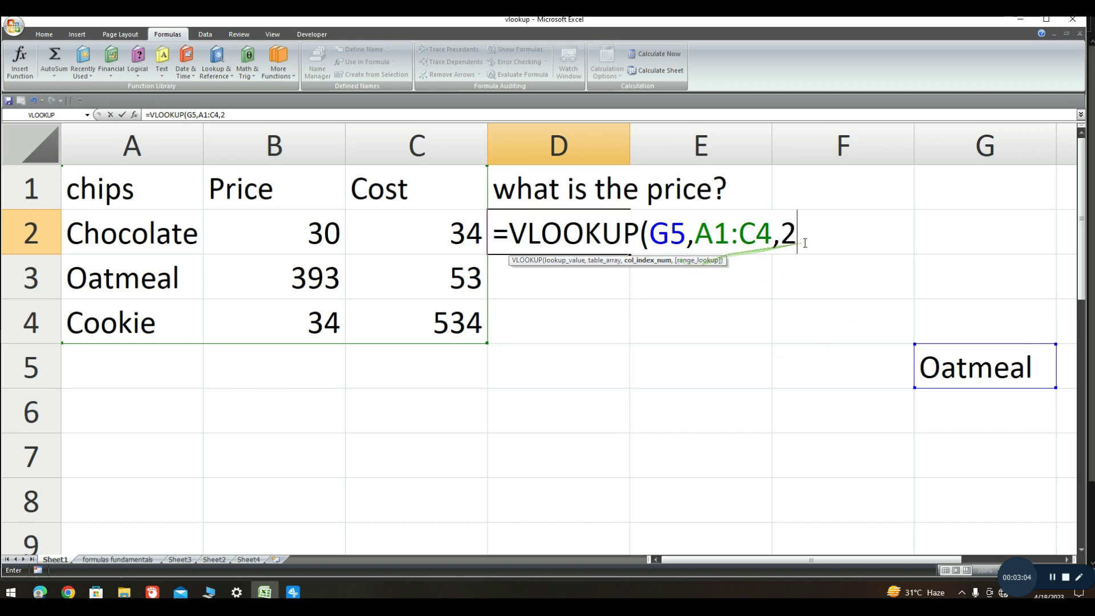
{"action": "type", "text": ","}
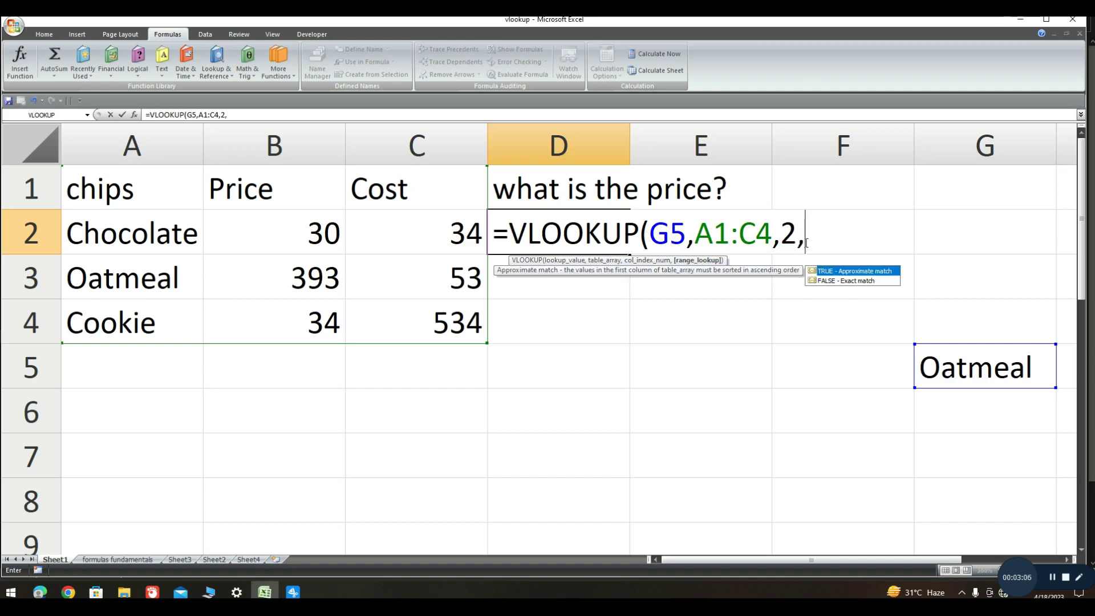
{"action": "type", "text": "0"}
{"action": "type", "text": ")"}
Step: Commit the VLOOKUP in D2 and change G5 to Cookie, giving 34
{"action": "key", "text": "Return"}
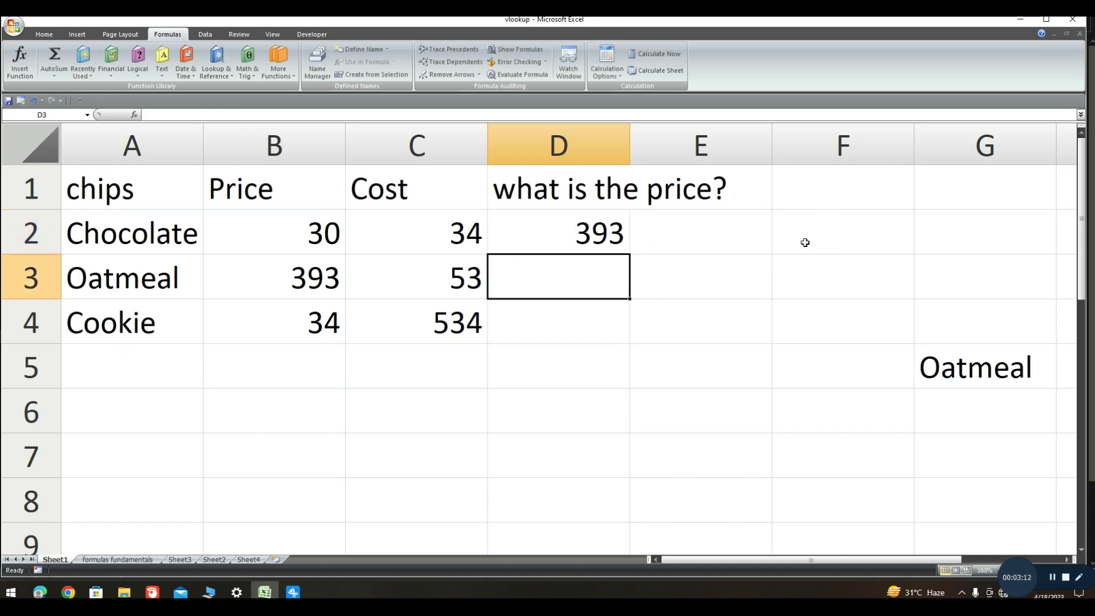
{"action": "left_click", "coordinate": [977, 368]}
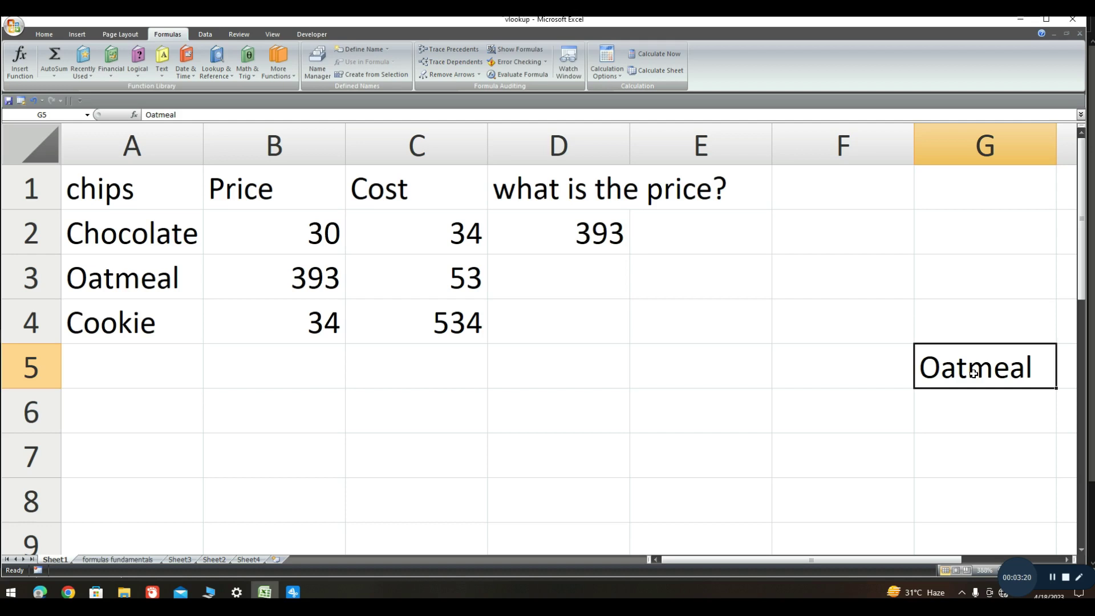
{"action": "type", "text": "Coo"}
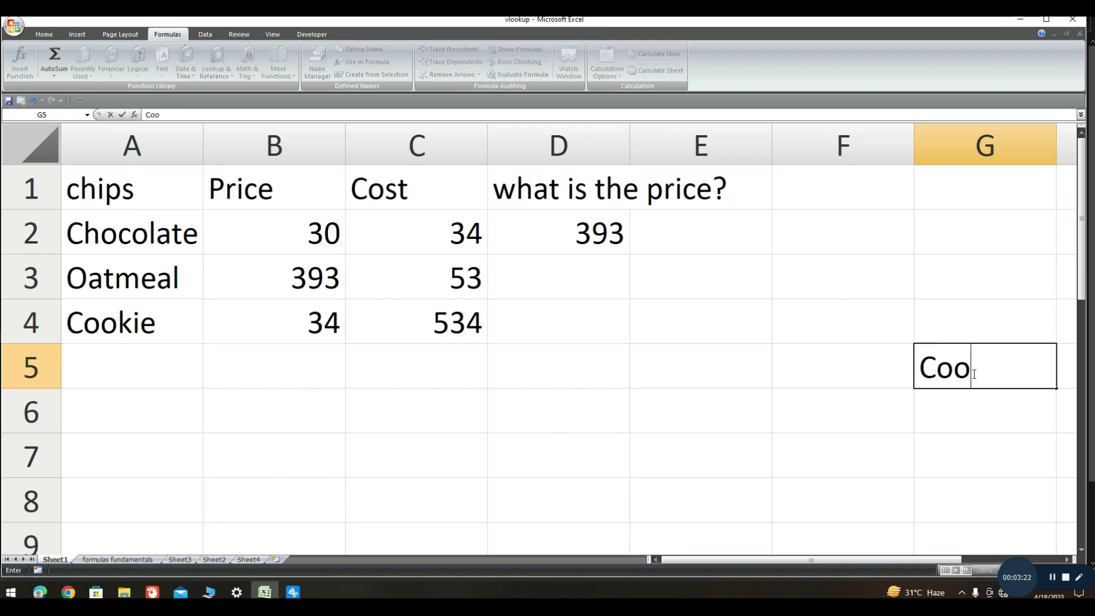
{"action": "type", "text": "kie"}
{"action": "key", "text": "Return"}
{"action": "left_click_drag", "start_coordinate": [929, 342], "coordinate": [589, 122]}
{"action": "mouse_move", "coordinate": [599, 220]}
{"action": "left_mouse_down"}
{"action": "mouse_move", "coordinate": [408, 280]}
{"action": "mouse_move", "coordinate": [319, 282]}
{"action": "mouse_move", "coordinate": [905, 404]}
{"action": "left_mouse_up"}
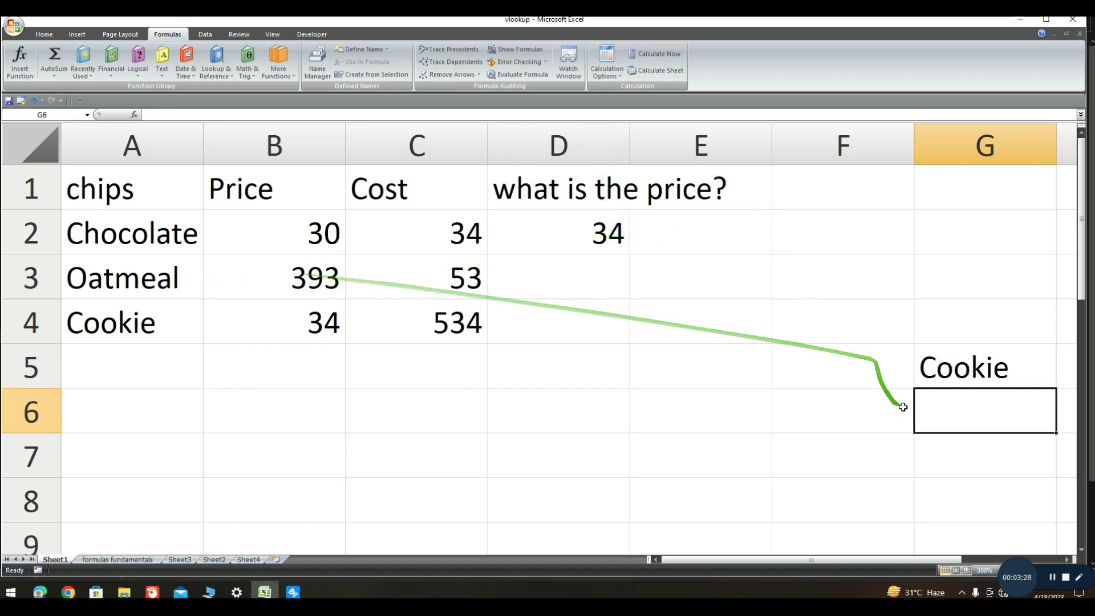
Step: Change G5 to Chocolate (30) and check the price in B2 and formula in D2
{"action": "left_click", "coordinate": [964, 381]}
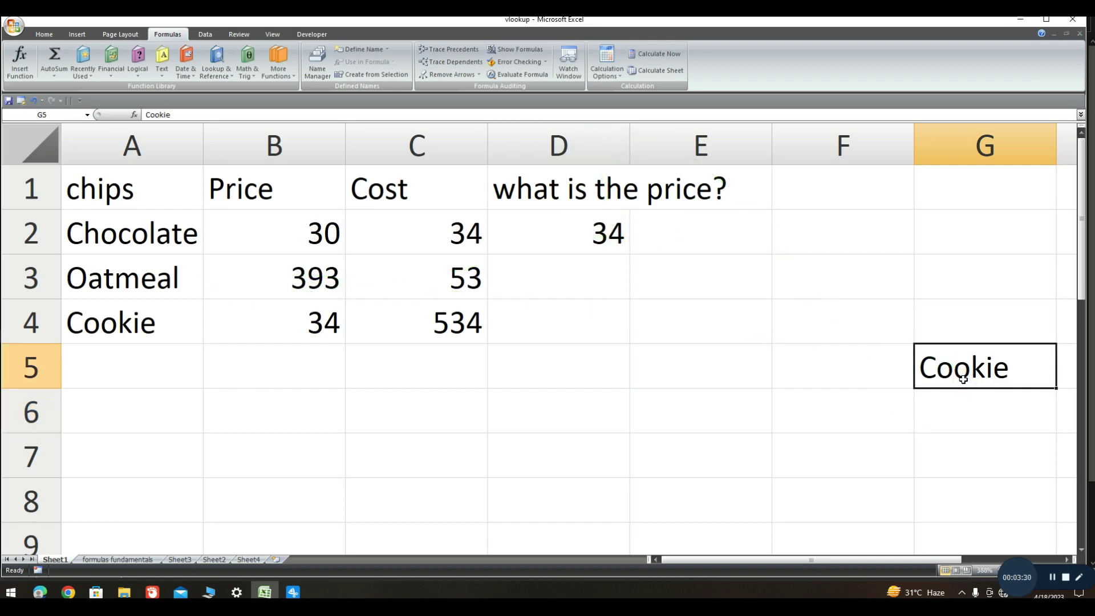
{"action": "type", "text": "Chocol"}
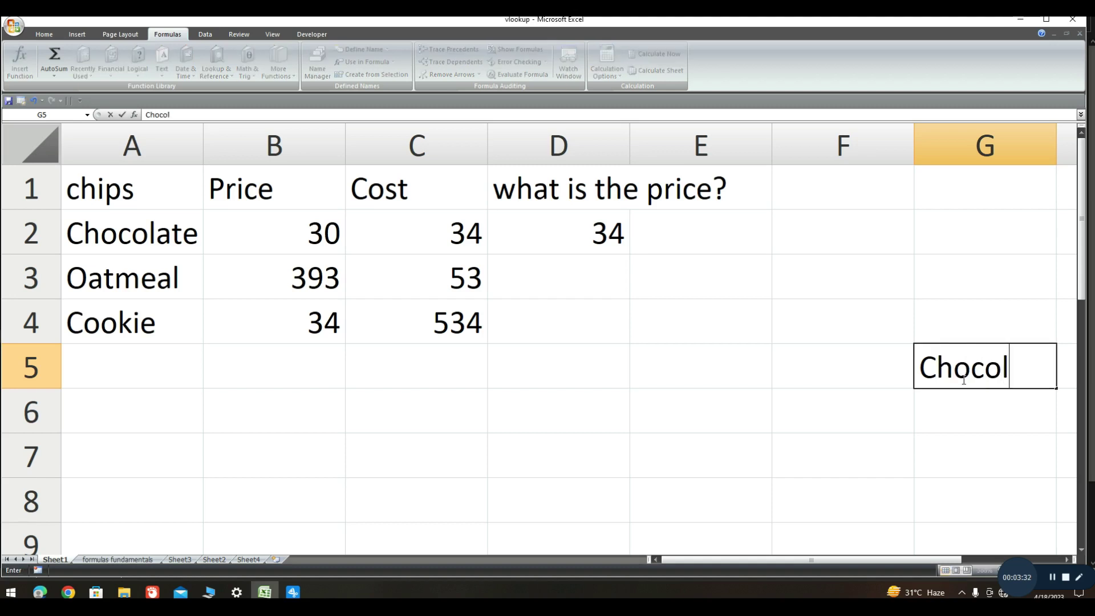
{"action": "type", "text": "ate"}
{"action": "key", "text": "Return"}
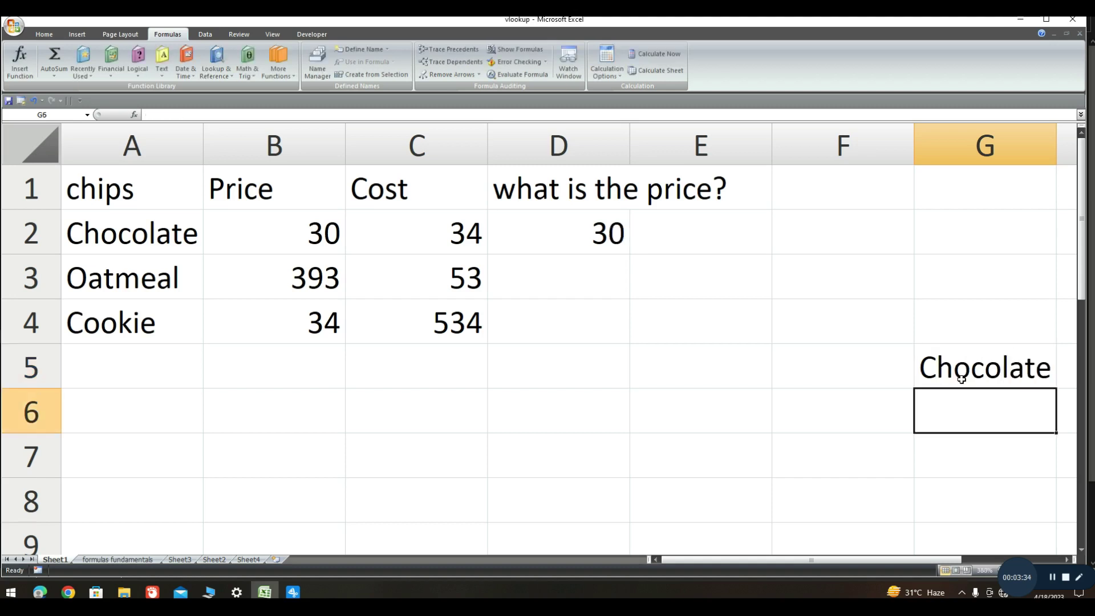
{"action": "left_click", "coordinate": [359, 225]}
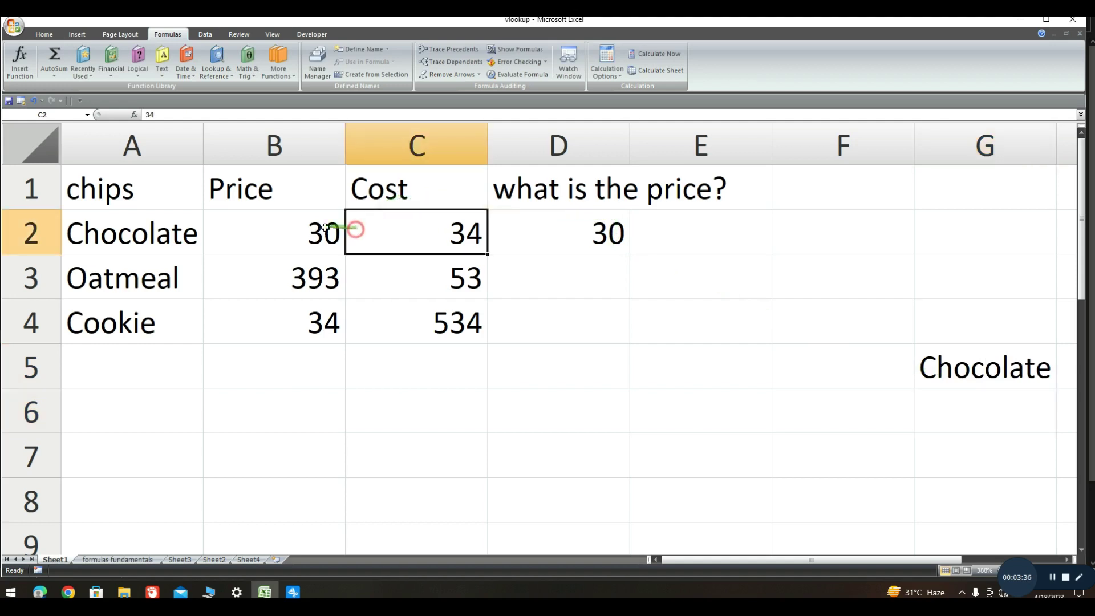
{"action": "left_click", "coordinate": [296, 224]}
{"action": "left_click", "coordinate": [565, 221]}
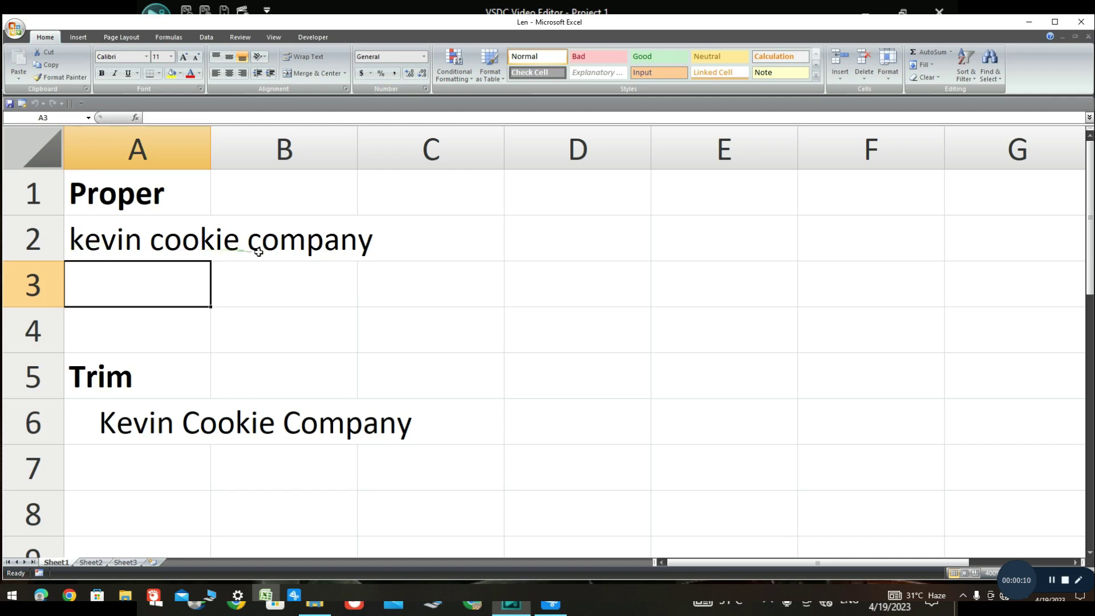
Step: Enter =PROPER(A2:C2) in A3 to show the lowercase company name in title case
{"action": "left_click", "coordinate": [145, 284]}
{"action": "type", "text": "+"}
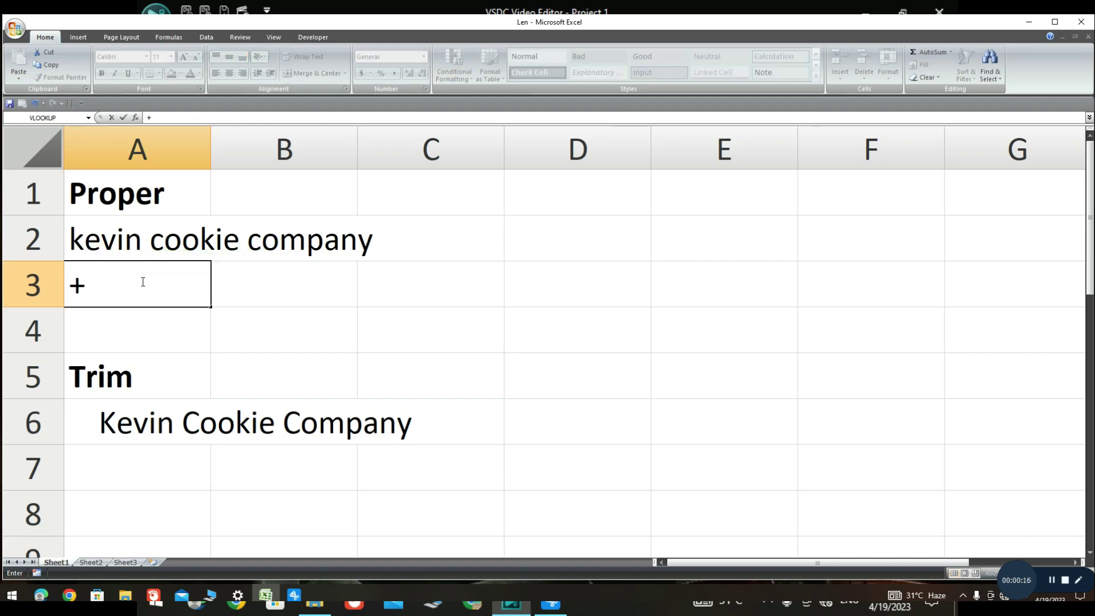
{"action": "key", "text": "Escape"}
{"action": "type", "text": "="}
{"action": "type", "text": "c"}
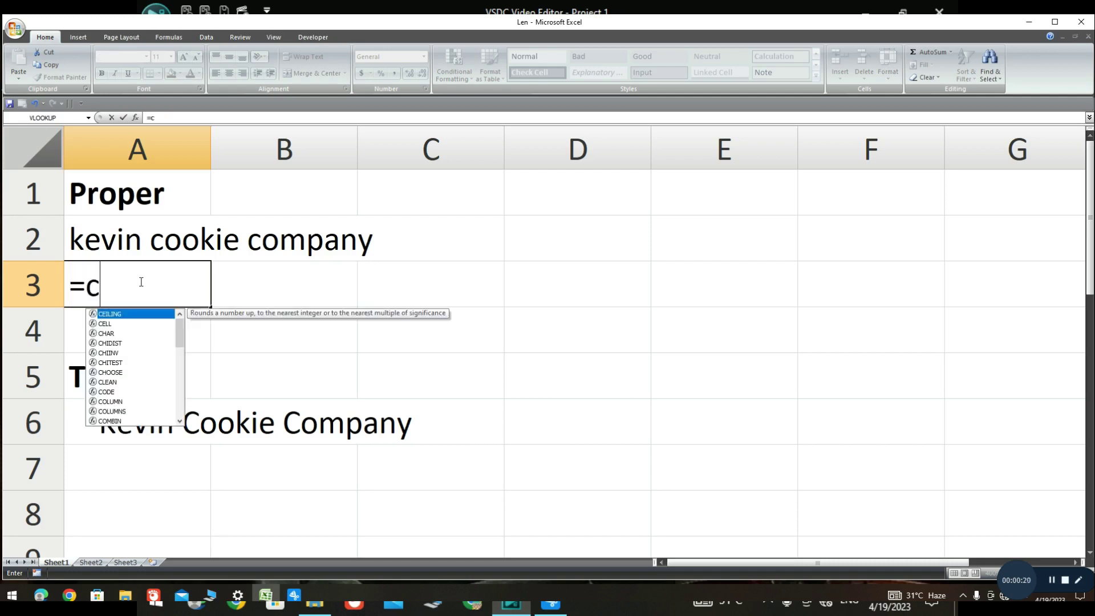
{"action": "key", "text": "BackSpace"}
{"action": "type", "text": "pro"}
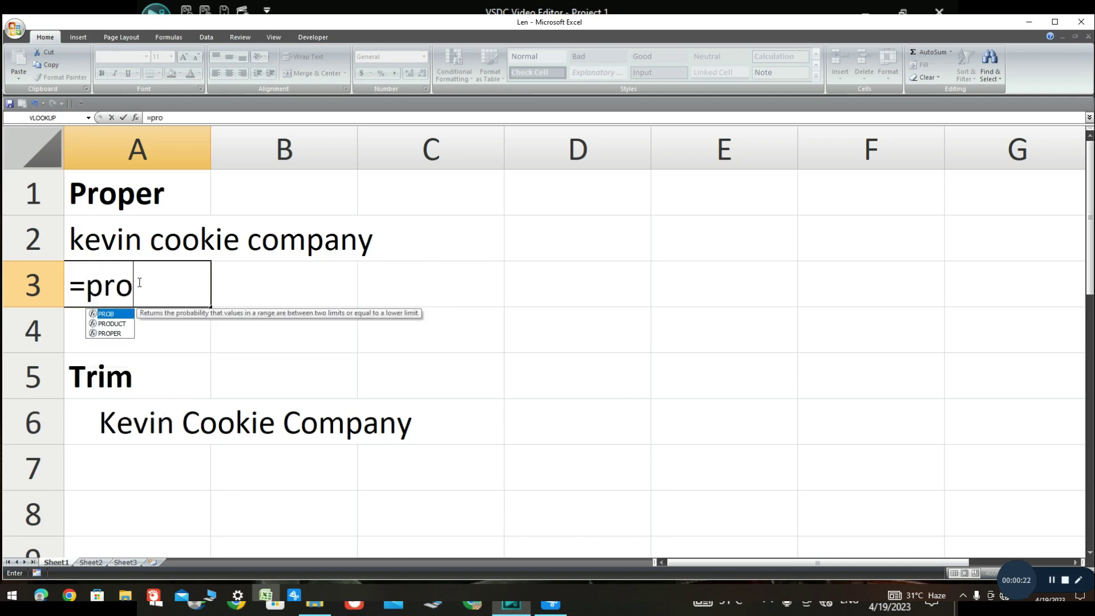
{"action": "type", "text": "per"}
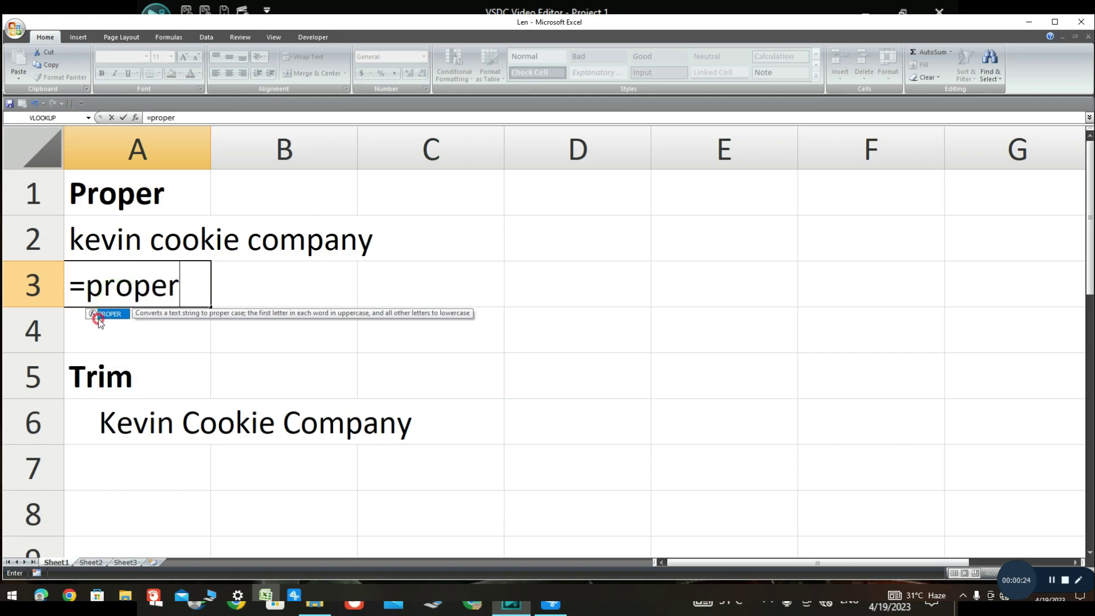
{"action": "double_click", "coordinate": [102, 316]}
{"action": "left_click", "coordinate": [212, 240]}
{"action": "left_click_drag", "start_coordinate": [86, 238], "coordinate": [365, 246]}
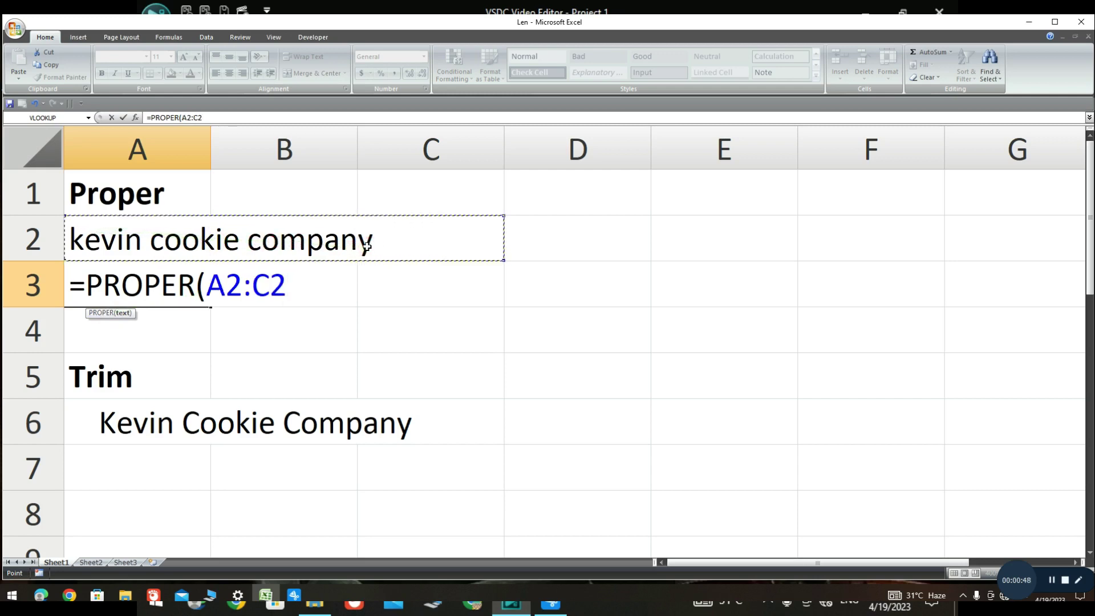
{"action": "key", "text": "Return"}
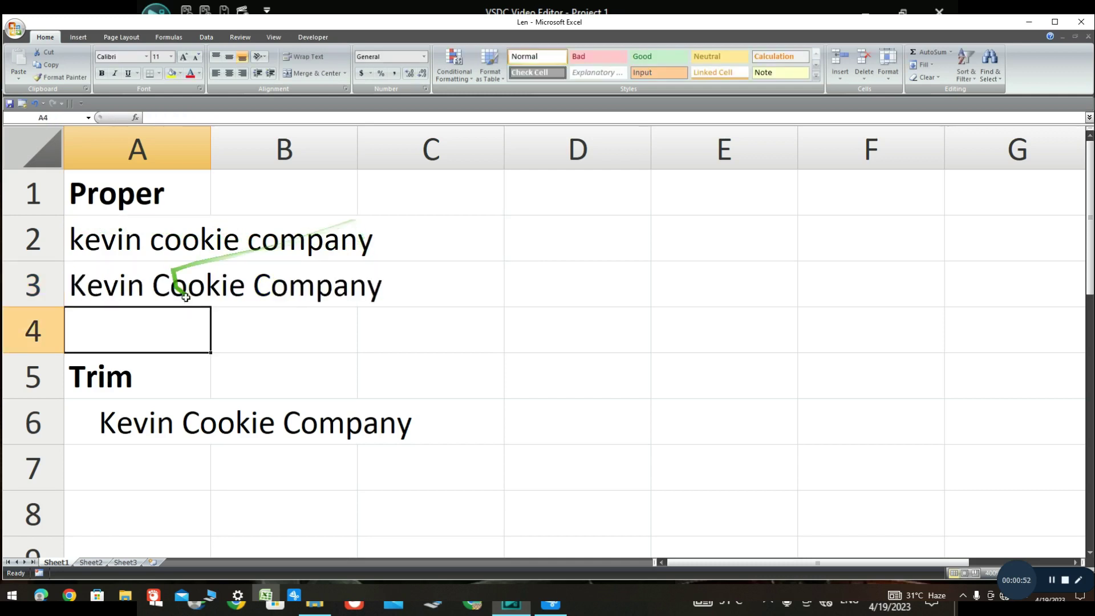
Step: Enter =TRIM(A6:B6) in A7 to strip the extra spaces from the padded company name
{"action": "left_click", "coordinate": [121, 456]}
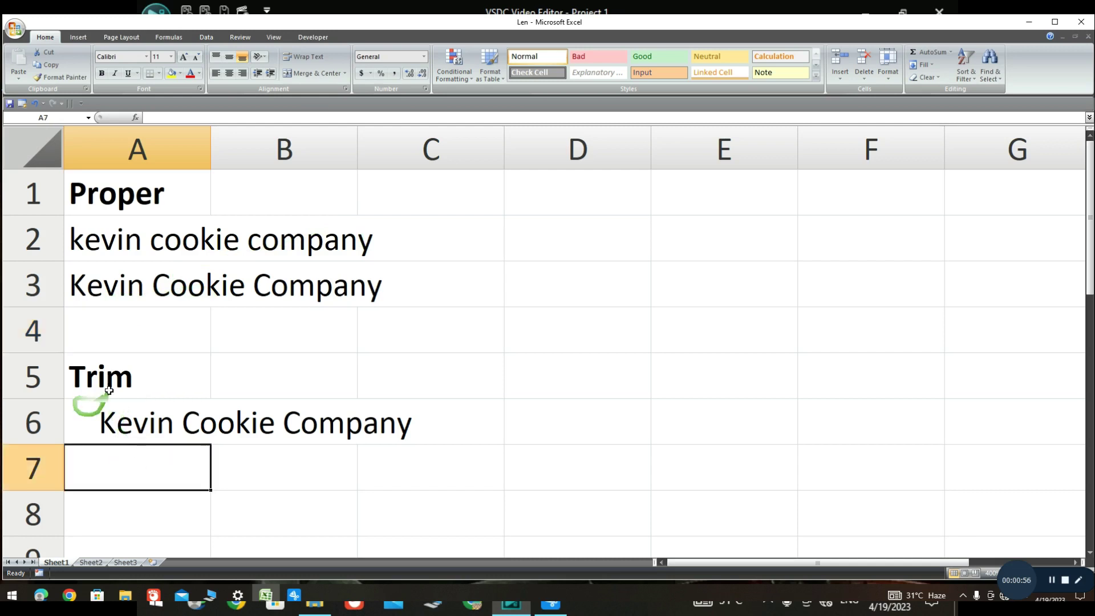
{"action": "left_click", "coordinate": [85, 432]}
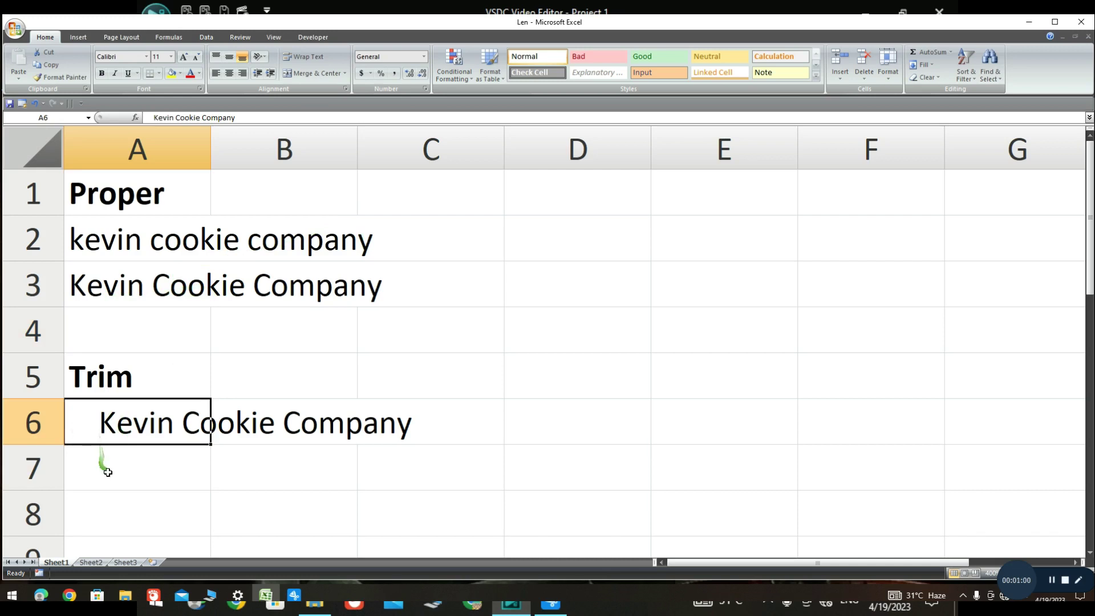
{"action": "left_click", "coordinate": [107, 473]}
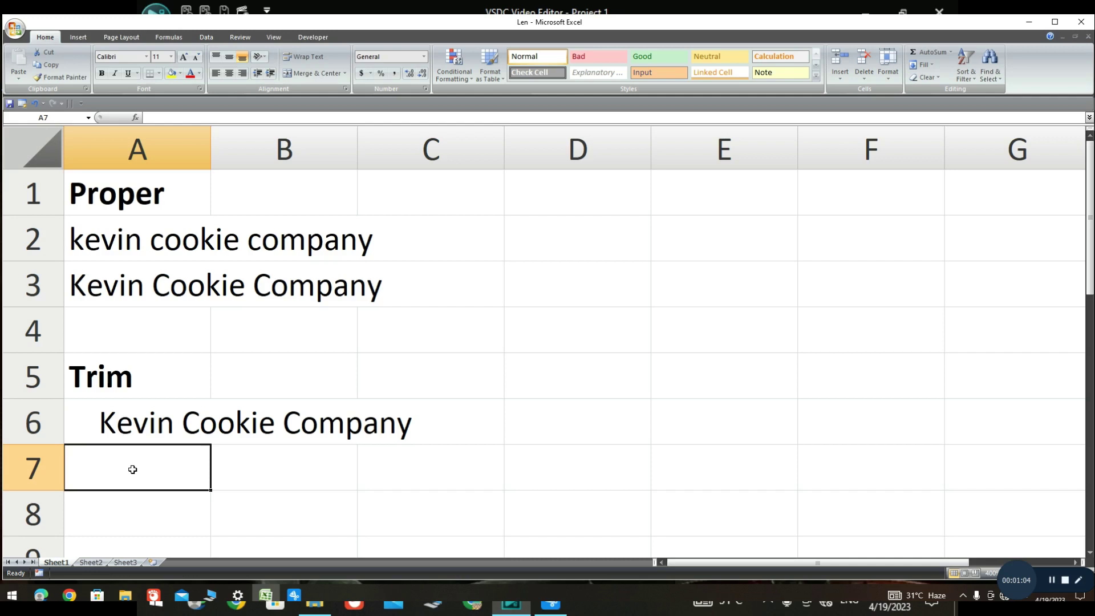
{"action": "type", "text": "="}
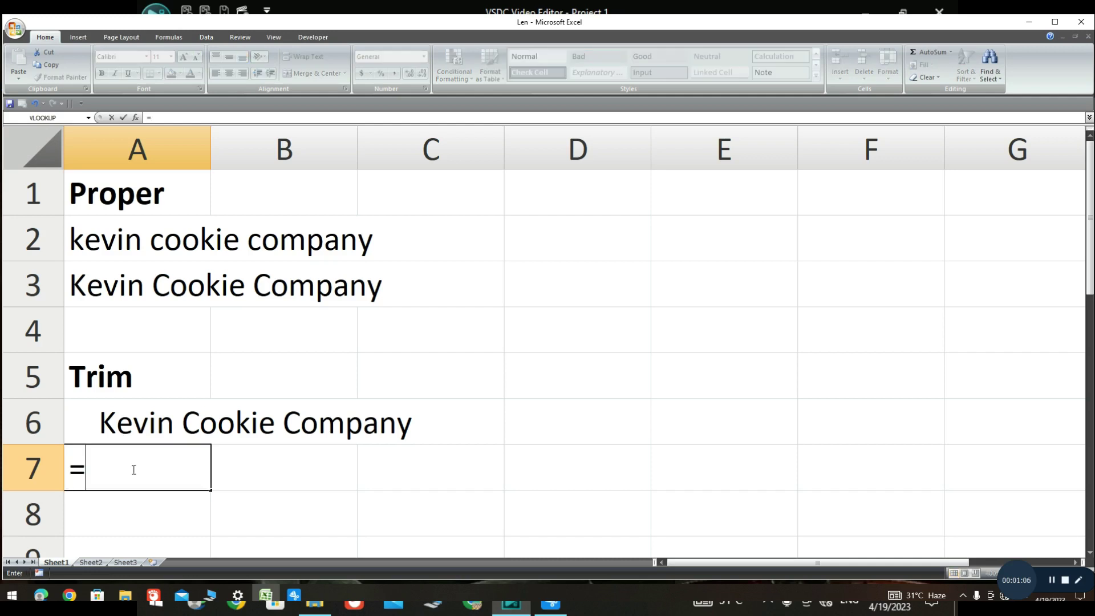
{"action": "type", "text": "Trim"}
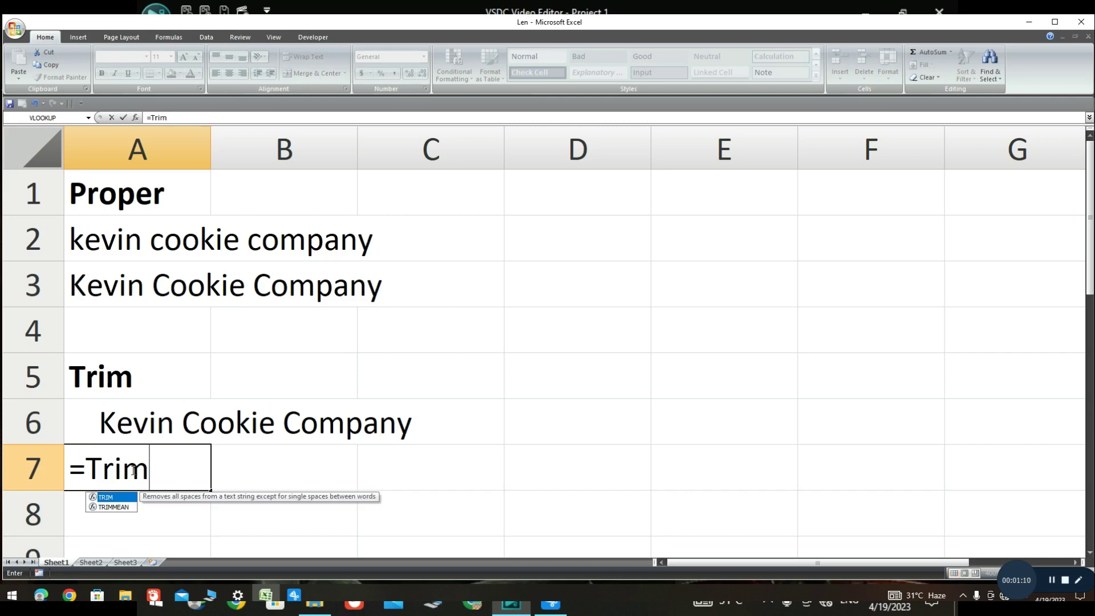
{"action": "type", "text": "("}
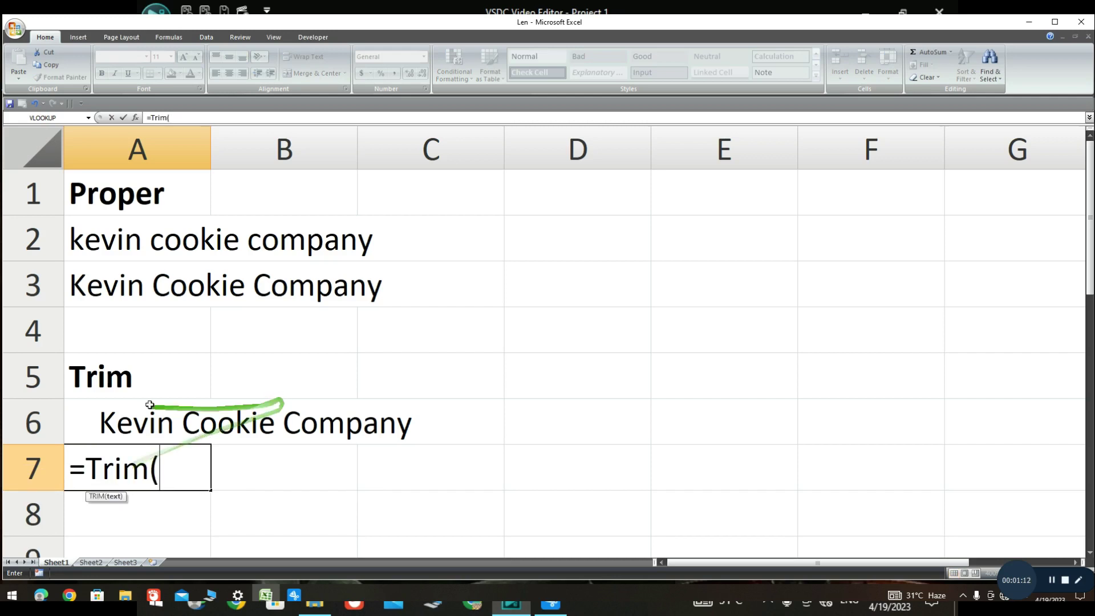
{"action": "left_click_drag", "start_coordinate": [93, 421], "coordinate": [373, 436]}
{"action": "key", "text": "Return"}
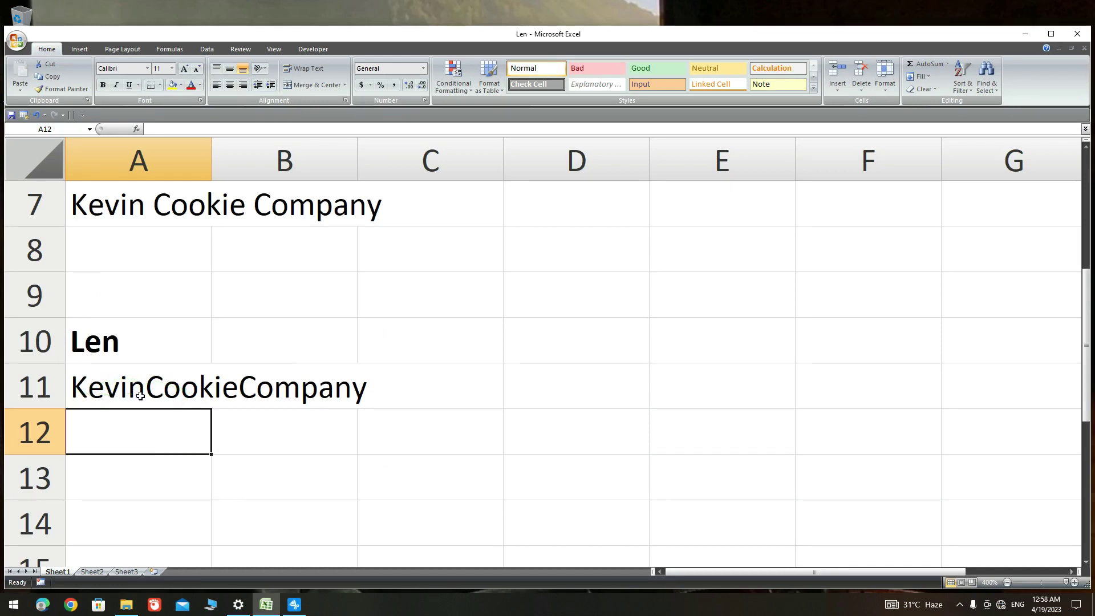
Step: Enter =LEN(A11:C11) in A12, counting 18 characters in KevinCookieCompany
{"action": "left_click", "coordinate": [130, 431]}
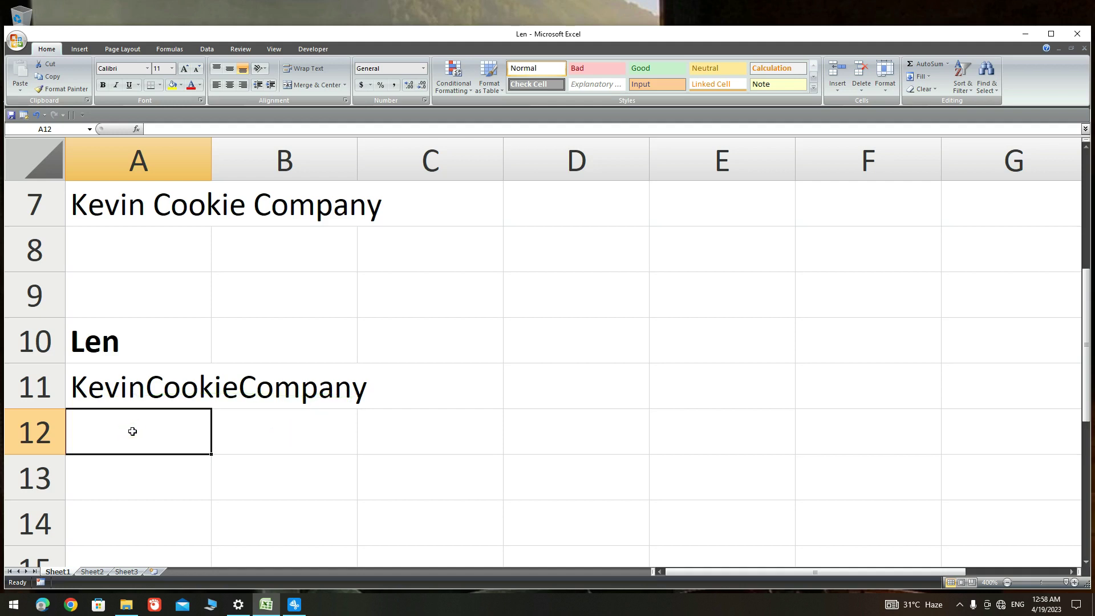
{"action": "type", "text": "+"}
{"action": "key", "text": "BackSpace"}
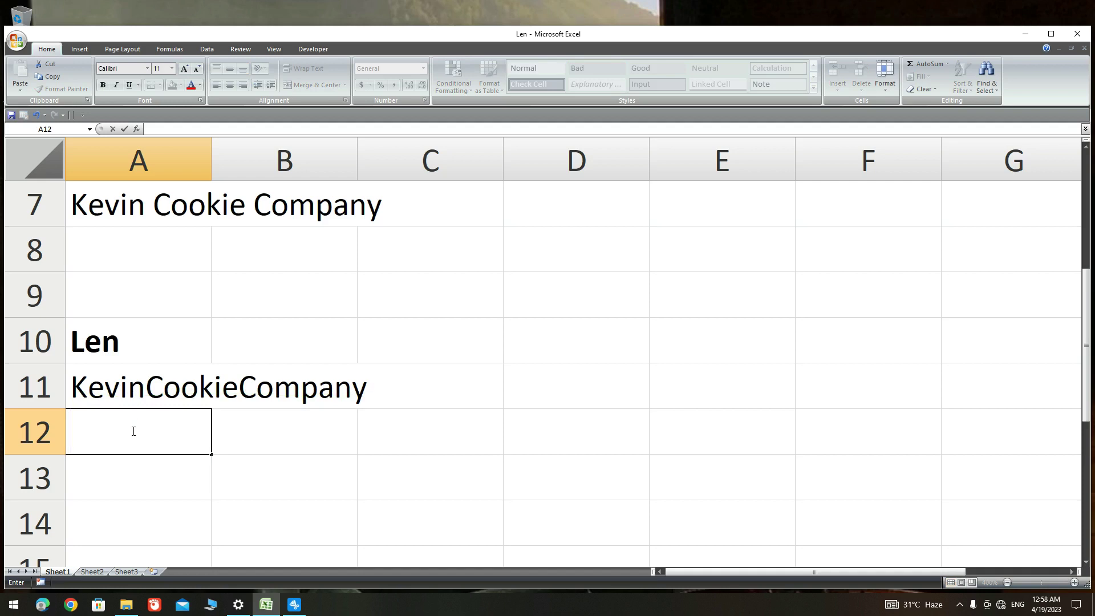
{"action": "type", "text": "=Len"}
{"action": "double_click", "coordinate": [103, 462]}
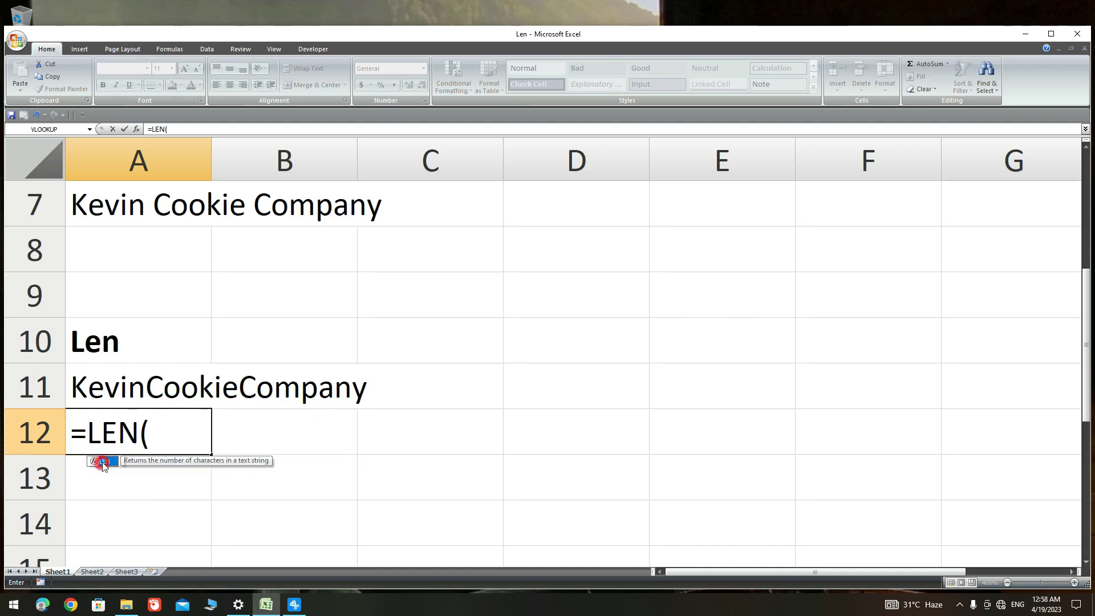
{"action": "left_click_drag", "start_coordinate": [81, 383], "coordinate": [368, 387]}
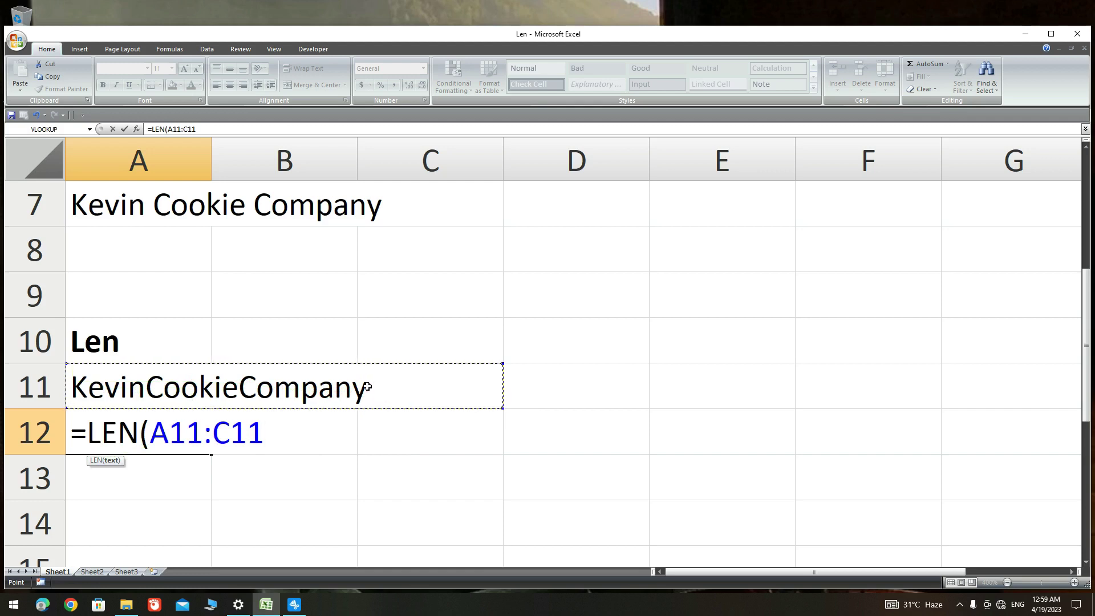
{"action": "key", "text": "Return"}
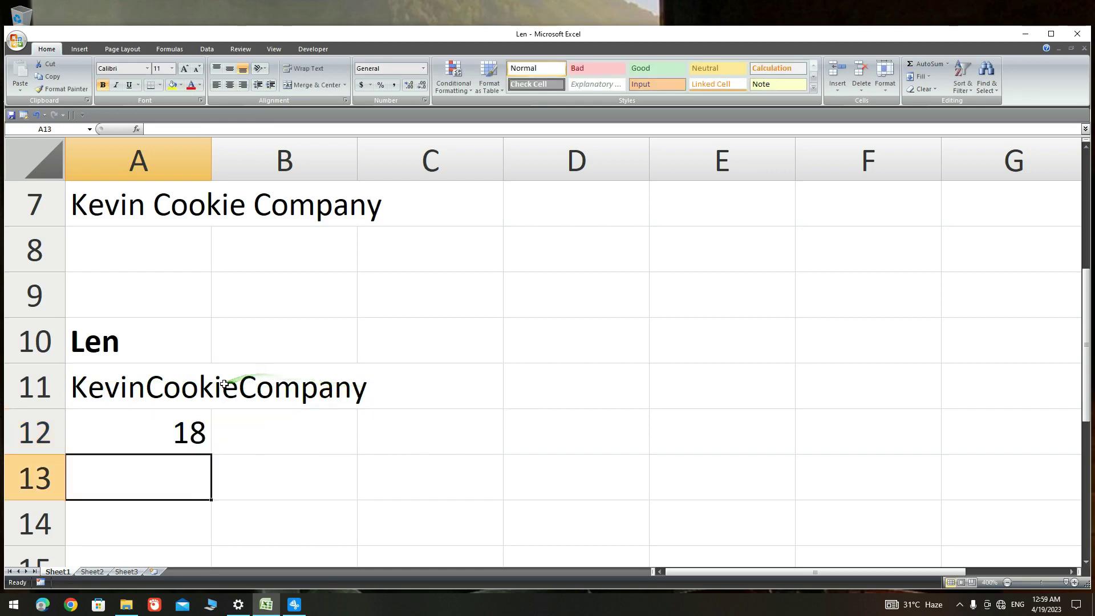
Step: Add a space to A11 to see the count rise to 19, then remove it
{"action": "left_click", "coordinate": [155, 388]}
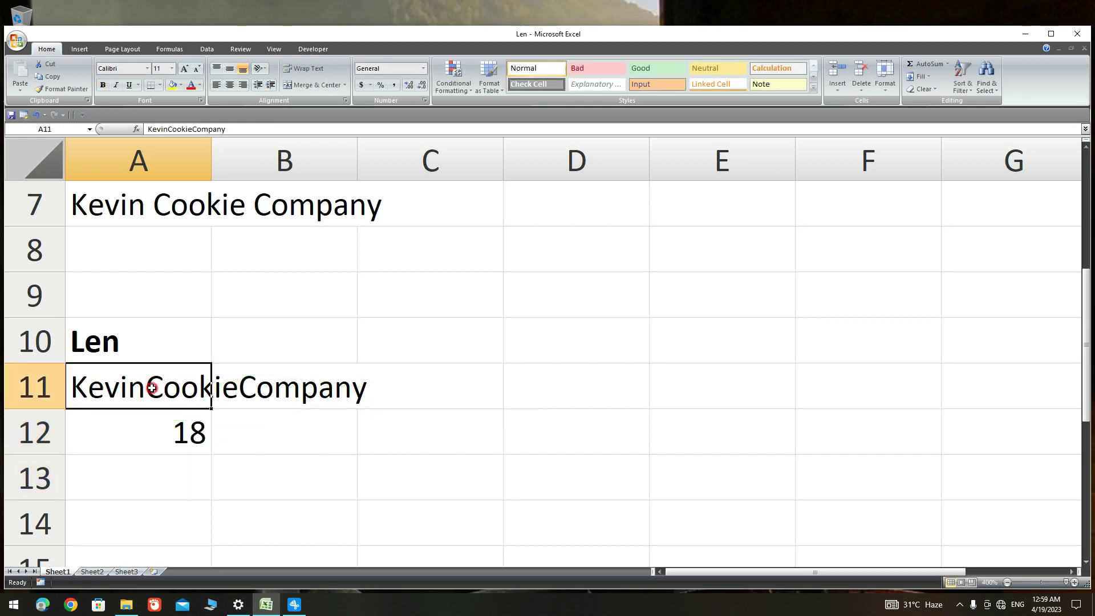
{"action": "double_click", "coordinate": [152, 388]}
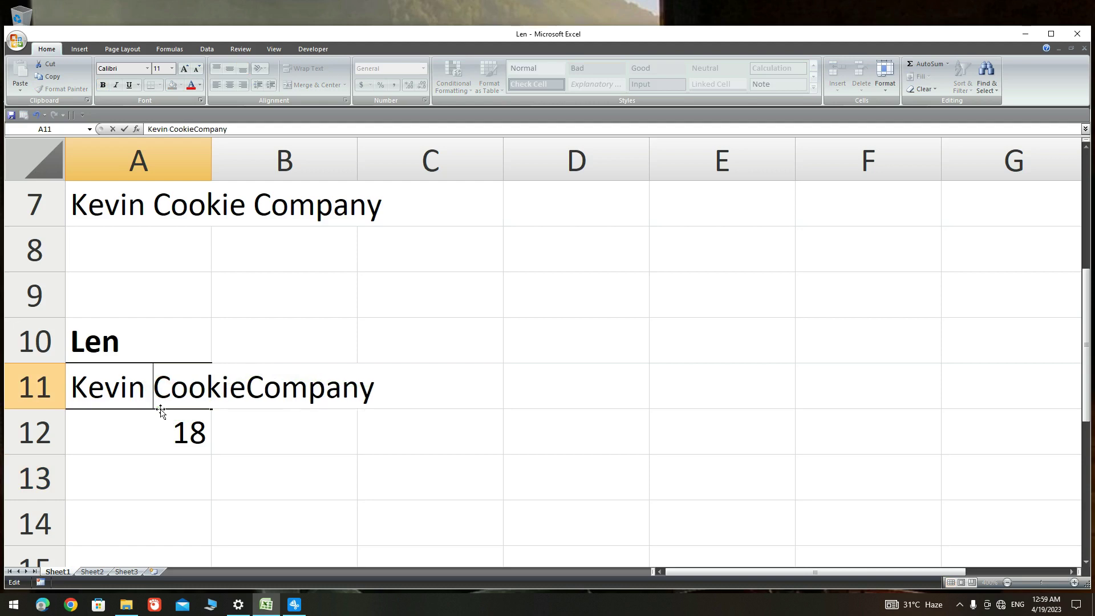
{"action": "left_click", "coordinate": [156, 431]}
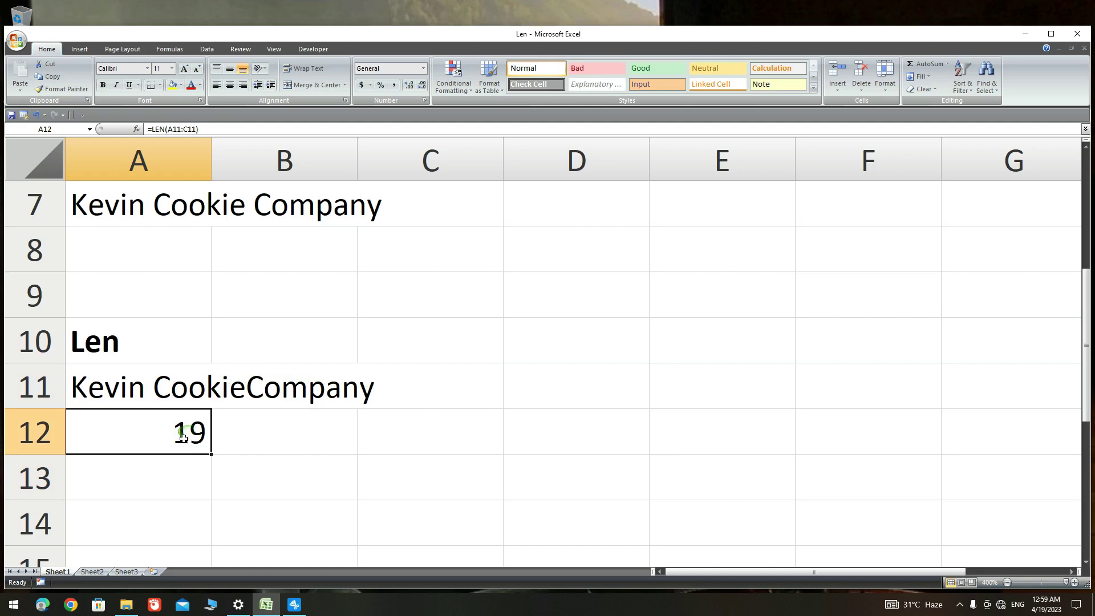
{"action": "left_click", "coordinate": [165, 388]}
{"action": "double_click", "coordinate": [158, 386]}
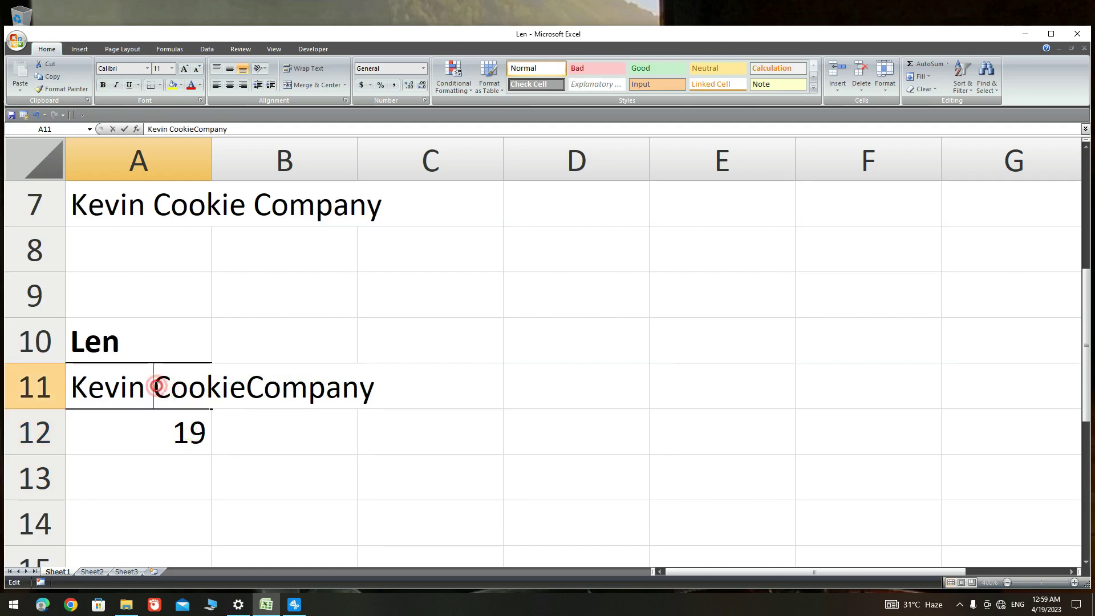
{"action": "key", "text": "BackSpace"}
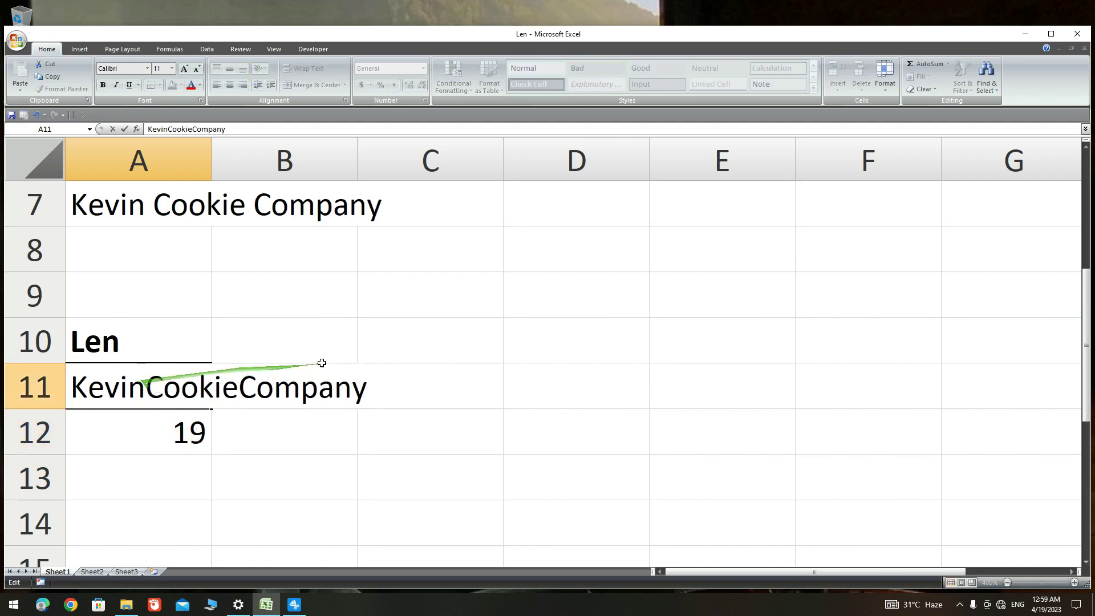
{"action": "left_click", "coordinate": [160, 429]}
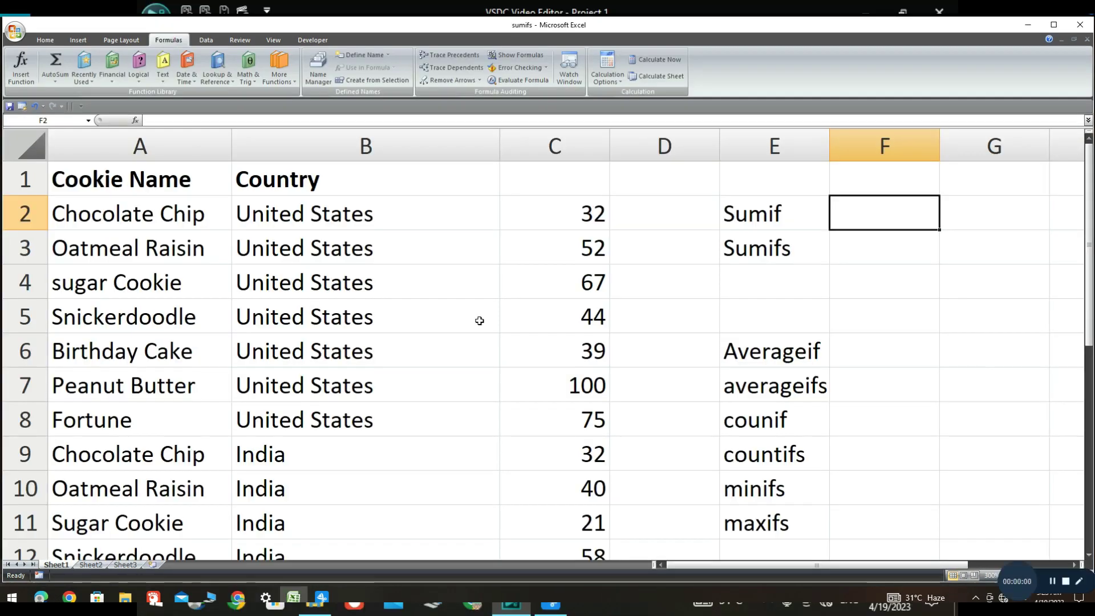
Step: Bring up the sumifs workbook and inspect the Sumif and Sumifs labels
{"action": "mouse_move", "coordinate": [485, 319]}
{"action": "left_mouse_down"}
{"action": "mouse_move", "coordinate": [474, 356]}
{"action": "mouse_move", "coordinate": [656, 365]}
{"action": "left_mouse_up"}
{"action": "mouse_move", "coordinate": [493, 348]}
{"action": "left_mouse_down"}
{"action": "mouse_move", "coordinate": [505, 258]}
{"action": "mouse_move", "coordinate": [684, 339]}
{"action": "left_mouse_up"}
{"action": "left_click_drag", "start_coordinate": [718, 254], "coordinate": [745, 242]}
{"action": "left_click_drag", "start_coordinate": [787, 211], "coordinate": [811, 227]}
{"action": "left_click", "coordinate": [784, 216]}
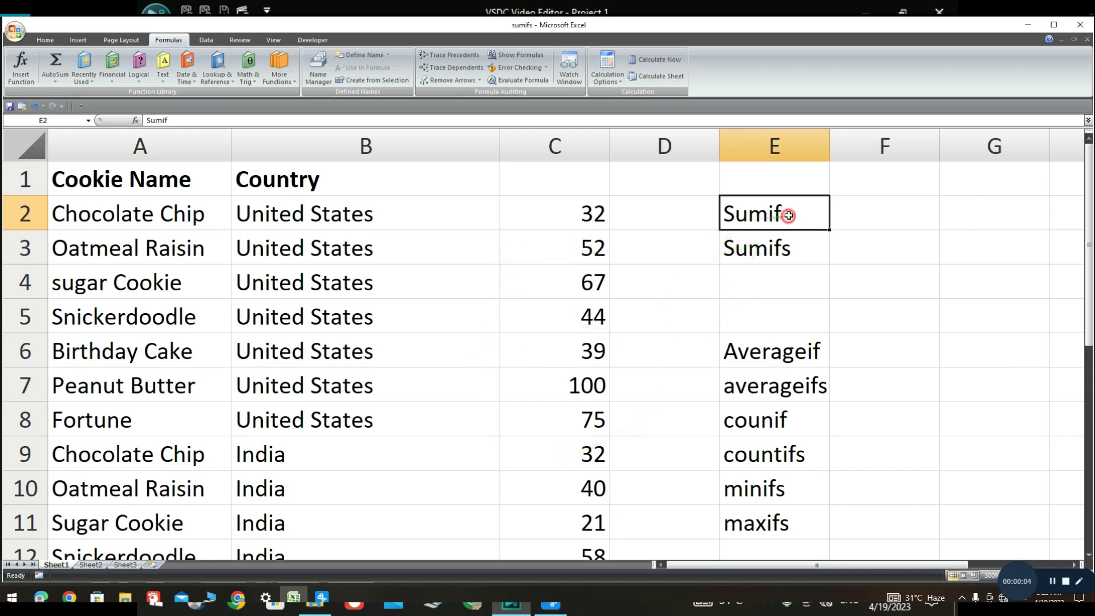
{"action": "left_click", "coordinate": [786, 248]}
{"action": "left_click", "coordinate": [770, 216]}
{"action": "left_click", "coordinate": [863, 212]}
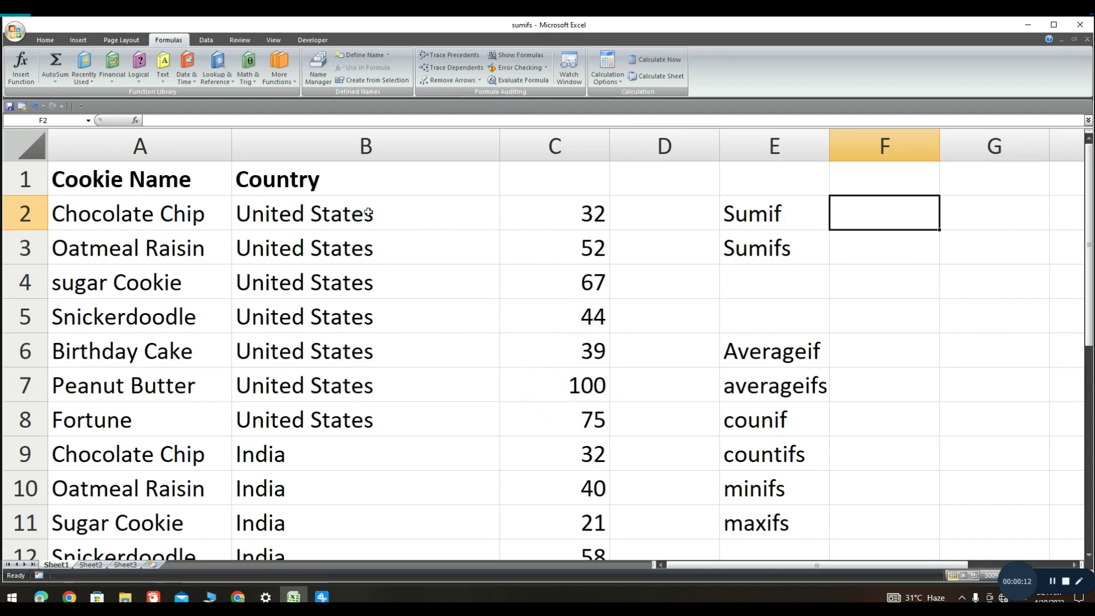
Step: Scroll through the cookie sales data from B2, then select F2 beside Sumif
{"action": "left_click", "coordinate": [328, 210]}
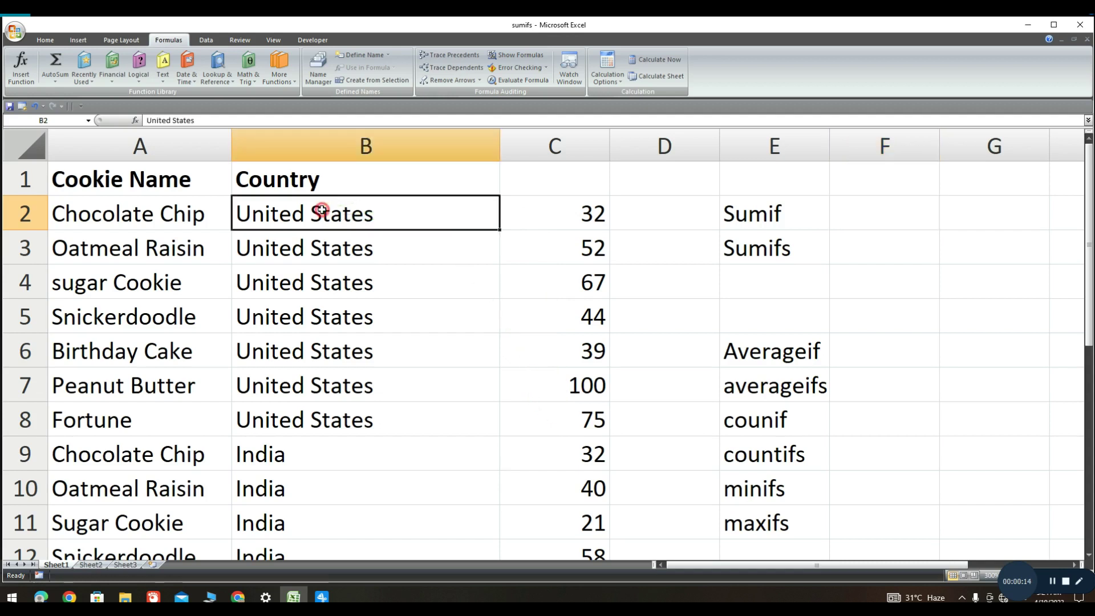
{"action": "scroll", "coordinate": [431, 306], "scroll_direction": "down", "scroll_amount": 1}
{"action": "scroll", "coordinate": [431, 308], "scroll_direction": "down", "scroll_amount": 1}
{"action": "scroll", "coordinate": [431, 311], "scroll_direction": "down", "scroll_amount": 1}
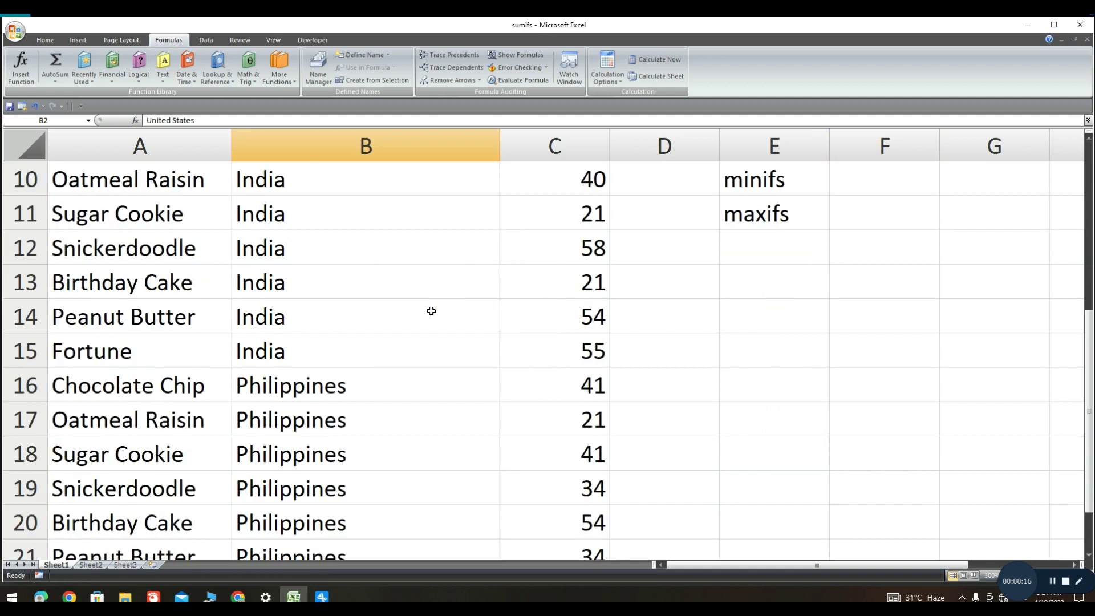
{"action": "scroll", "coordinate": [431, 310], "scroll_direction": "down", "scroll_amount": 1}
{"action": "scroll", "coordinate": [416, 401], "scroll_direction": "up", "scroll_amount": 4}
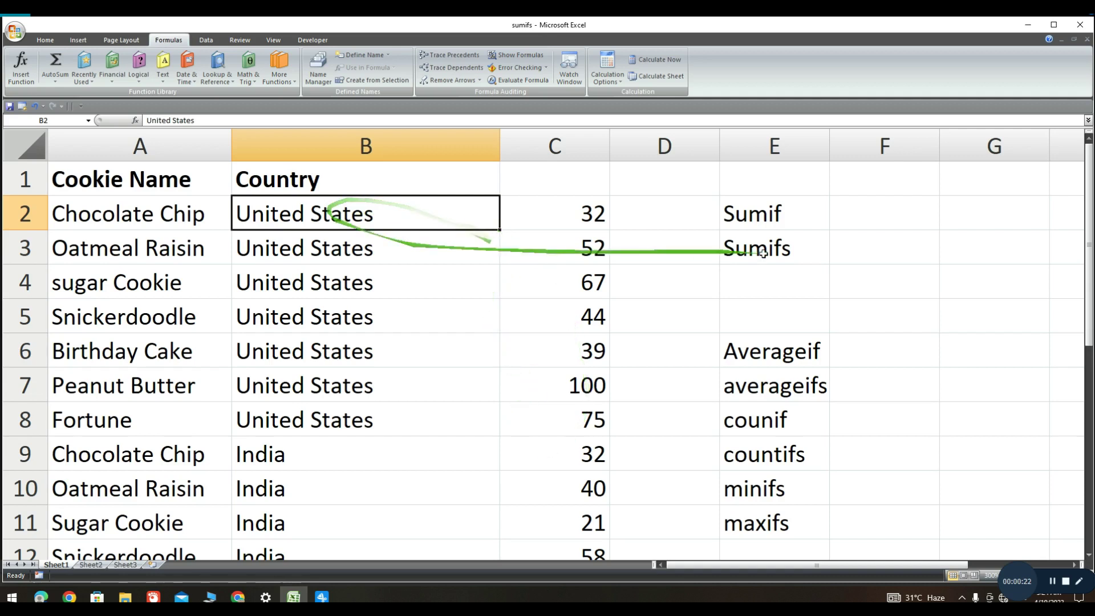
{"action": "left_click", "coordinate": [786, 223]}
{"action": "left_click", "coordinate": [880, 222]}
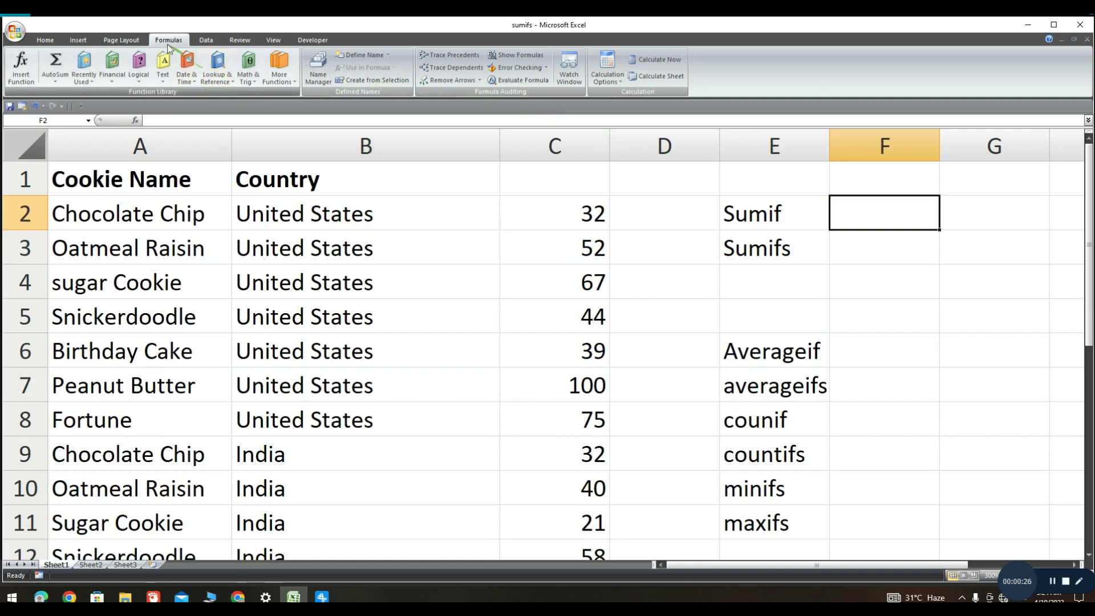
Step: Build =SUMIF(B:B,B2,C:C) in F2 via Insert Function, totalling United States sales as 409
{"action": "left_click", "coordinate": [16, 71]}
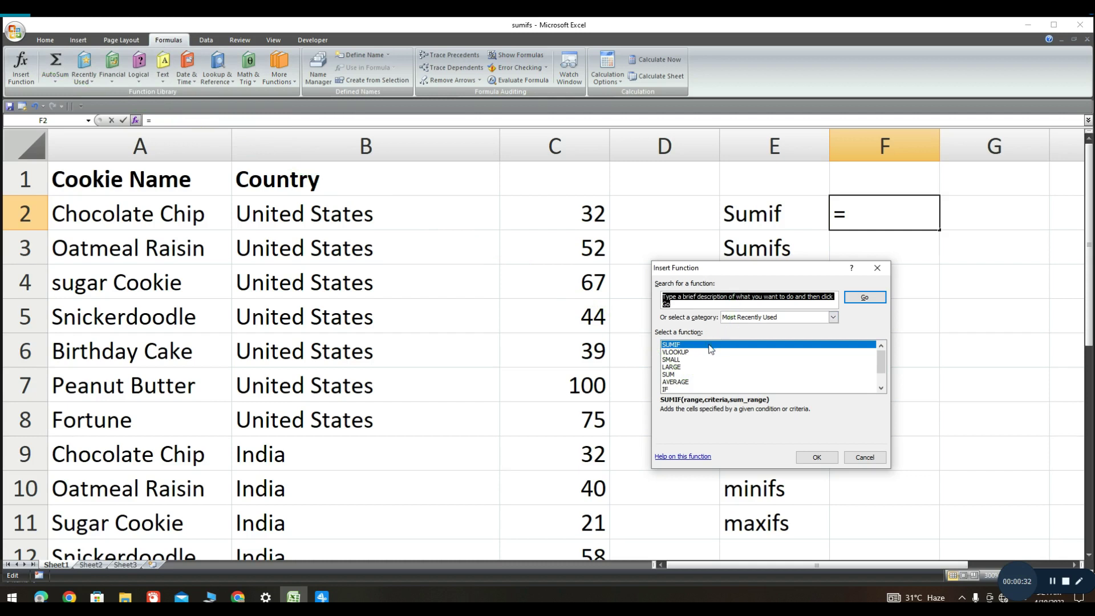
{"action": "type", "text": "sumif"}
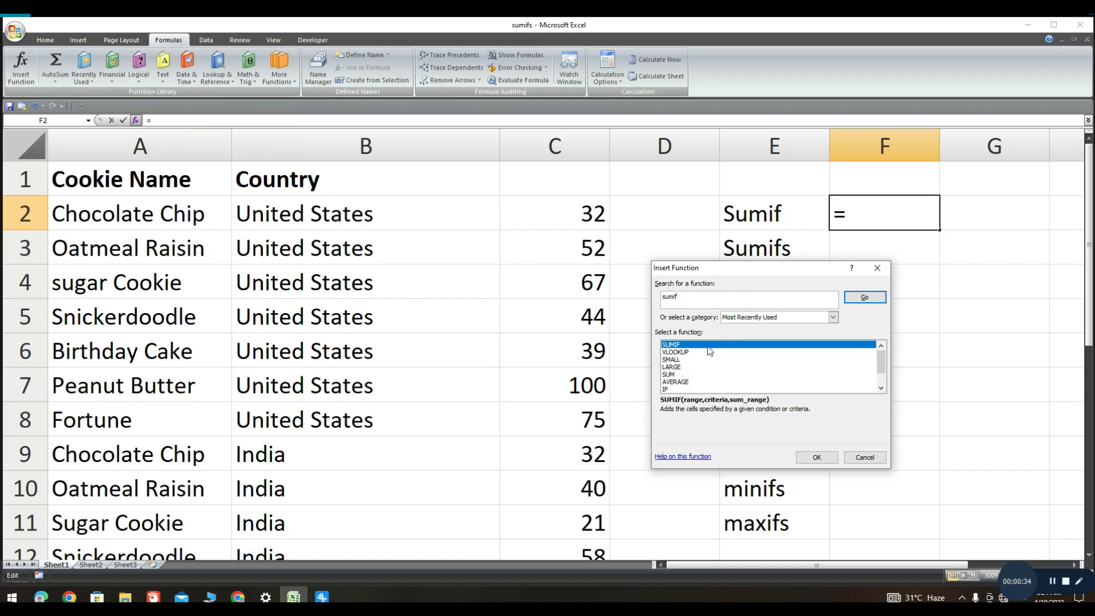
{"action": "left_click", "coordinate": [865, 297]}
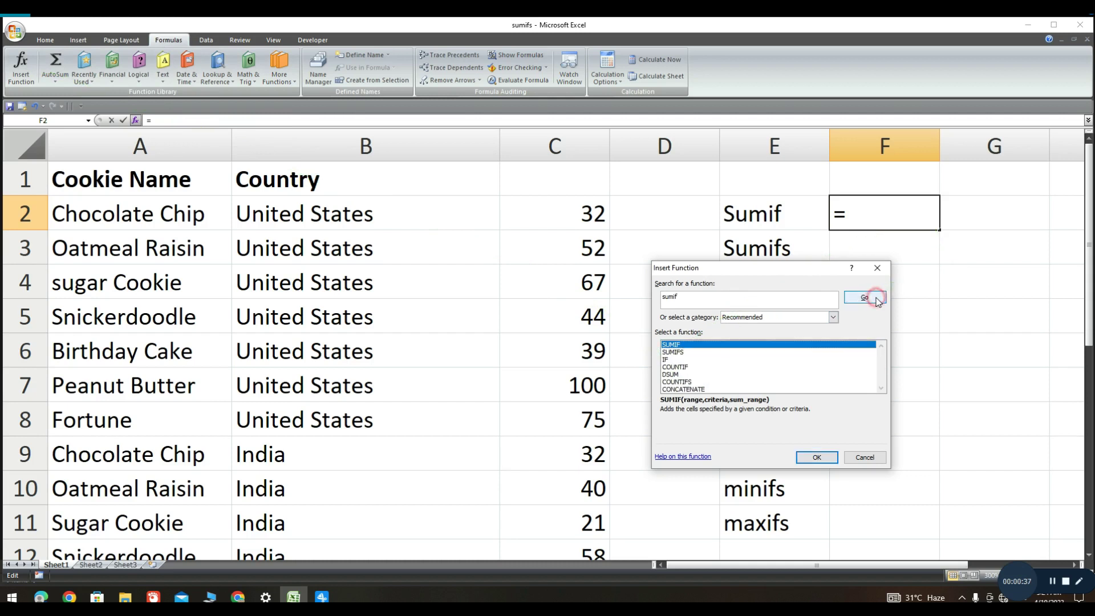
{"action": "double_click", "coordinate": [705, 346]}
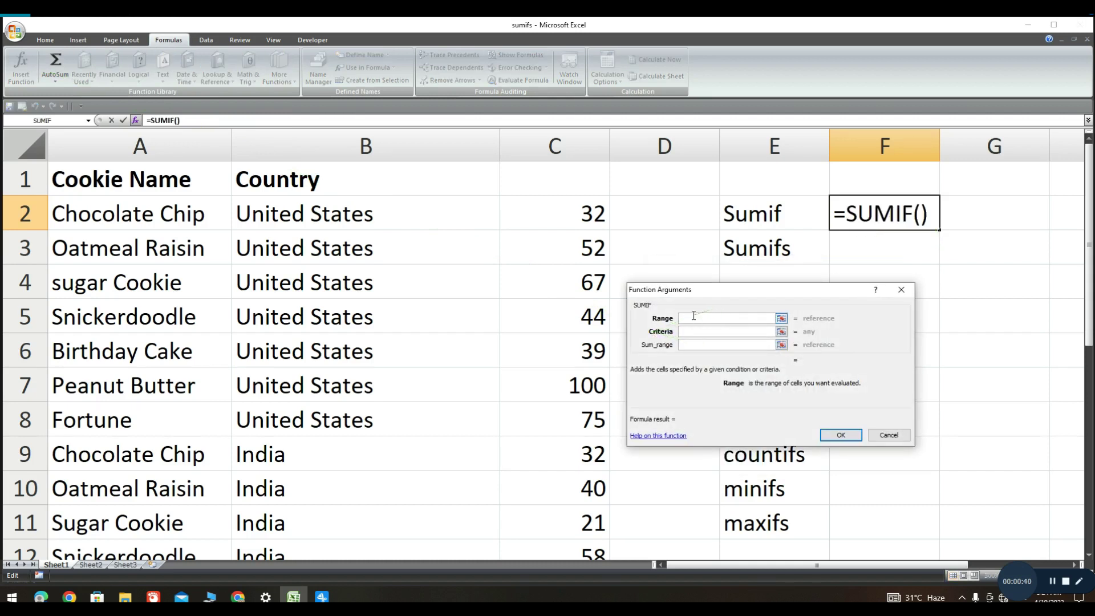
{"action": "left_click_drag", "start_coordinate": [707, 312], "coordinate": [722, 340]}
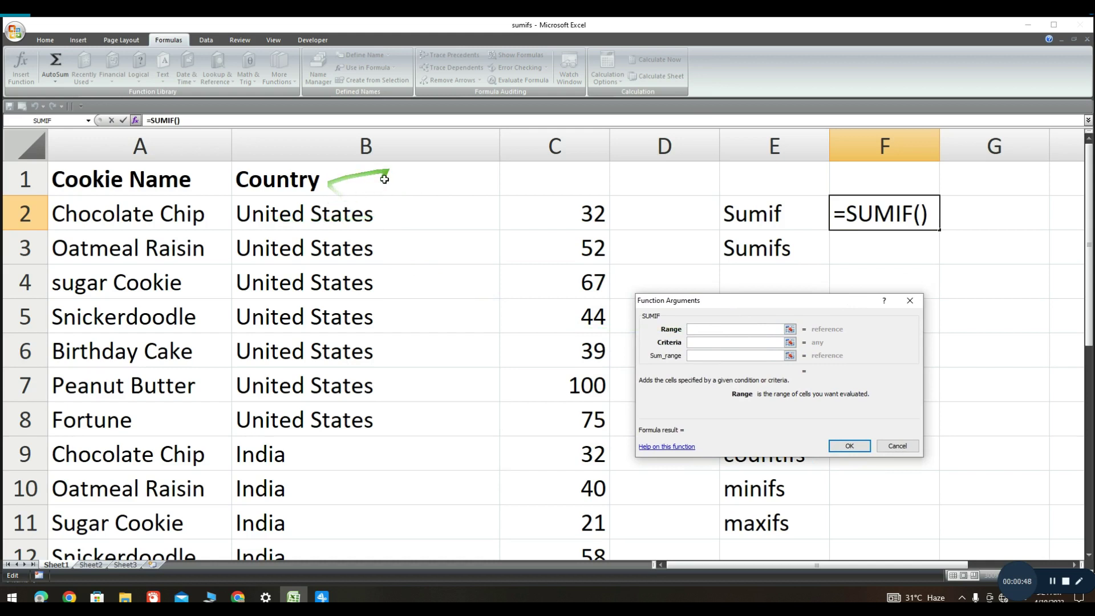
{"action": "left_click", "coordinate": [365, 147]}
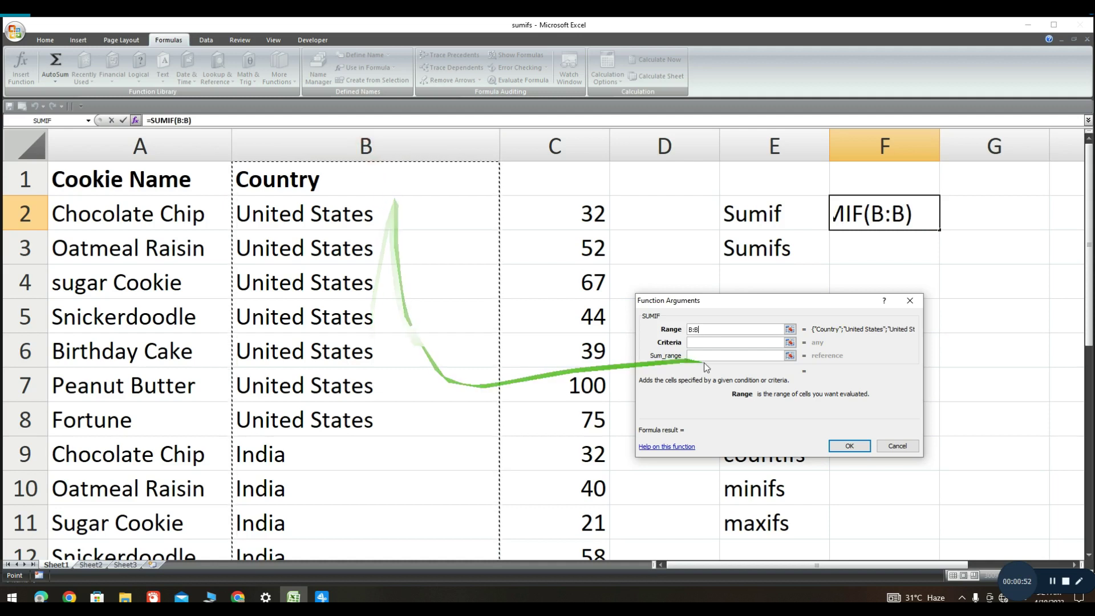
{"action": "left_click", "coordinate": [698, 342]}
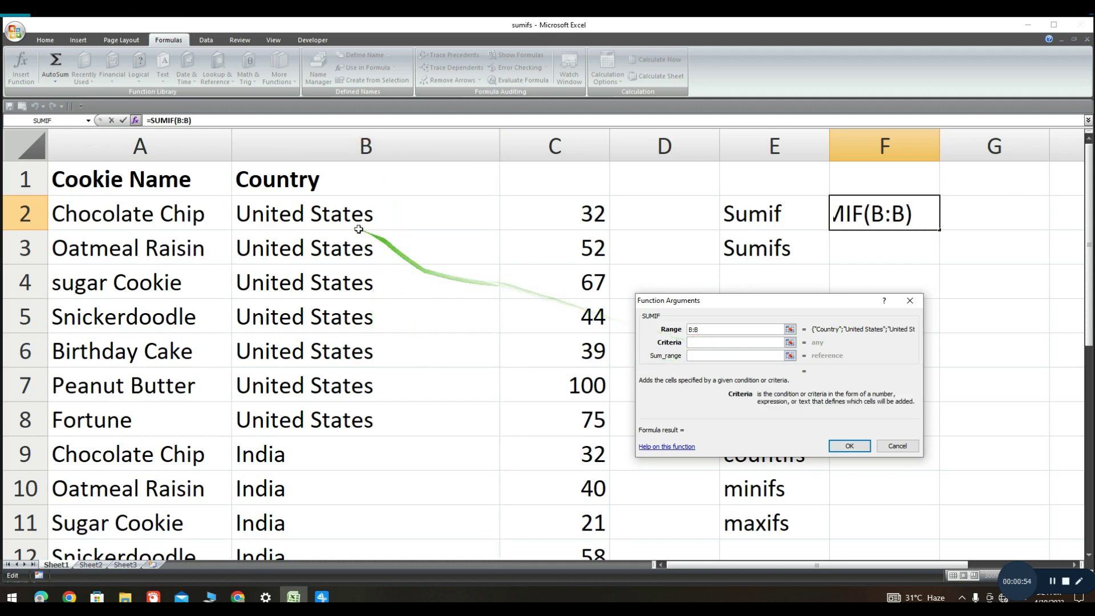
{"action": "left_click", "coordinate": [307, 213]}
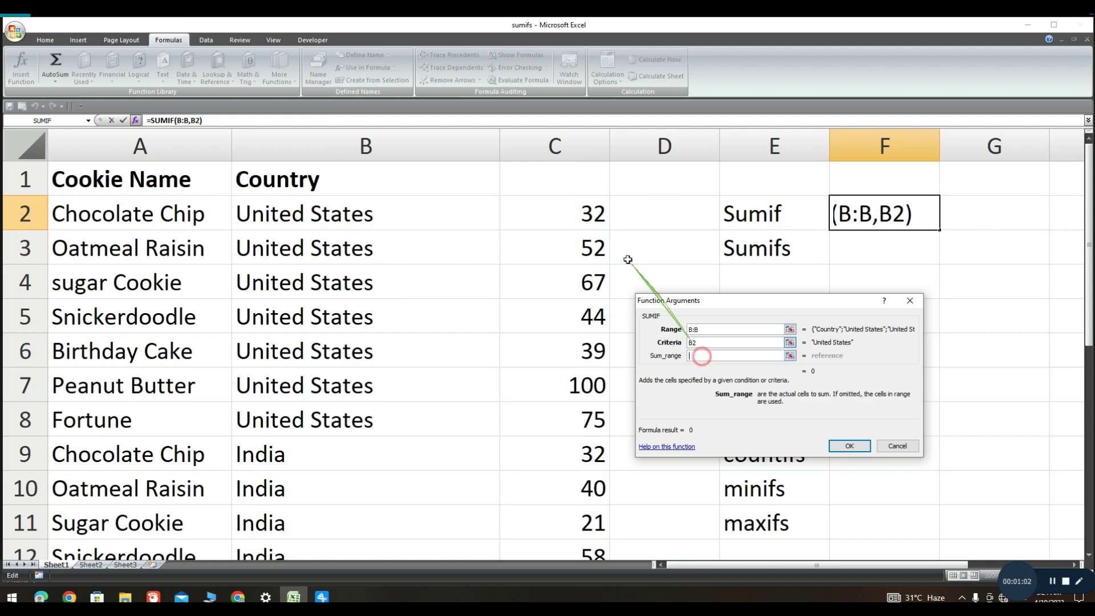
{"action": "left_click", "coordinate": [562, 148]}
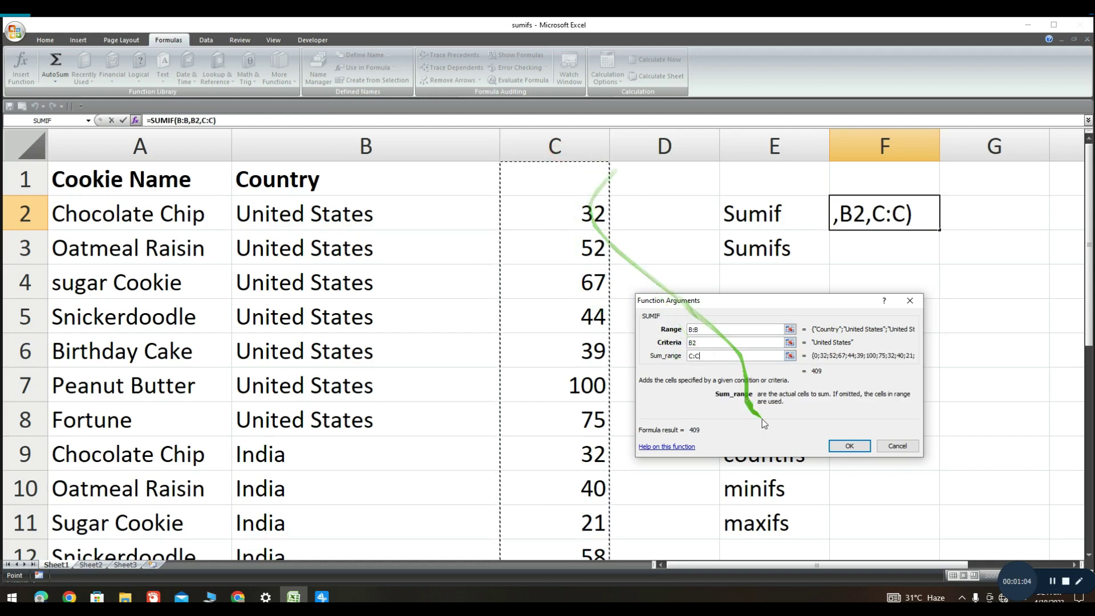
{"action": "left_click", "coordinate": [849, 446]}
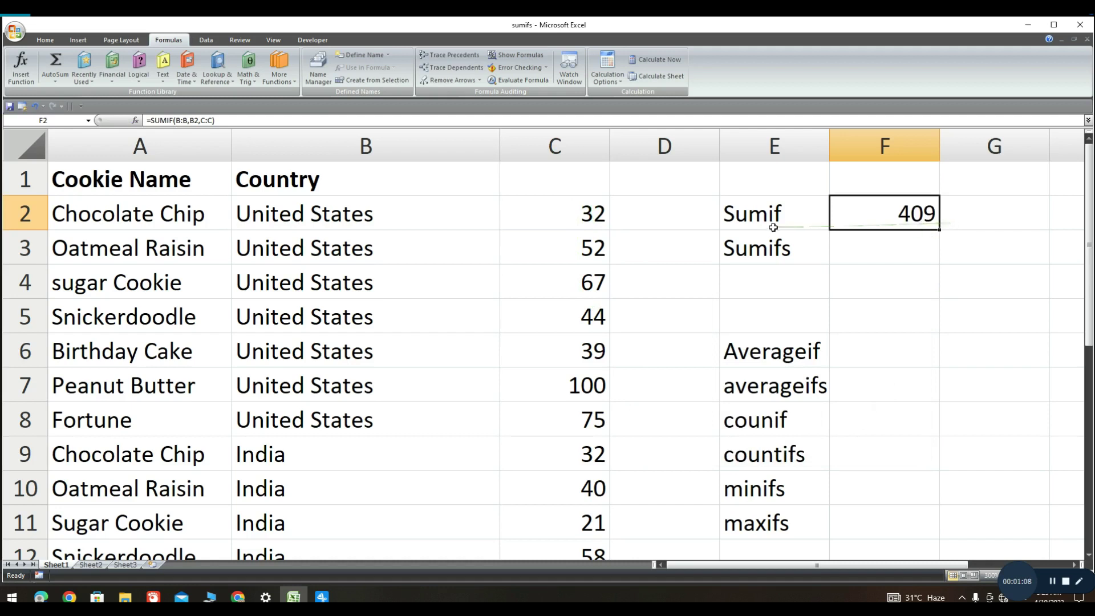
Step: Check the sum of C2:C9, then start a new function in E3 via Insert Function
{"action": "mouse_move", "coordinate": [526, 210]}
{"action": "left_mouse_down"}
{"action": "mouse_move", "coordinate": [604, 464]}
{"action": "mouse_move", "coordinate": [598, 434]}
{"action": "left_mouse_up"}
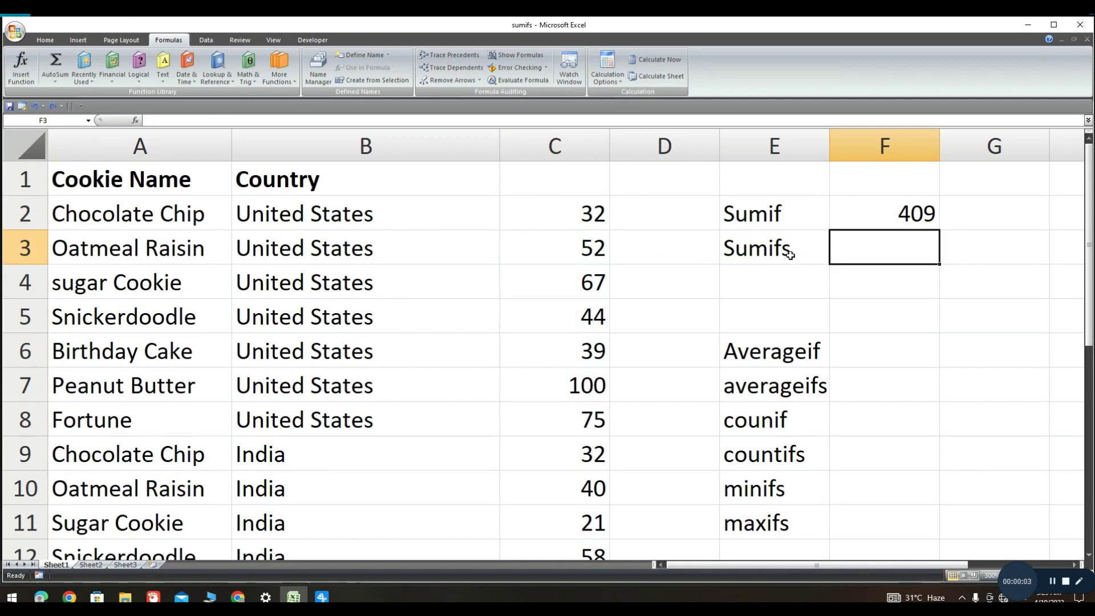
{"action": "left_click", "coordinate": [742, 253]}
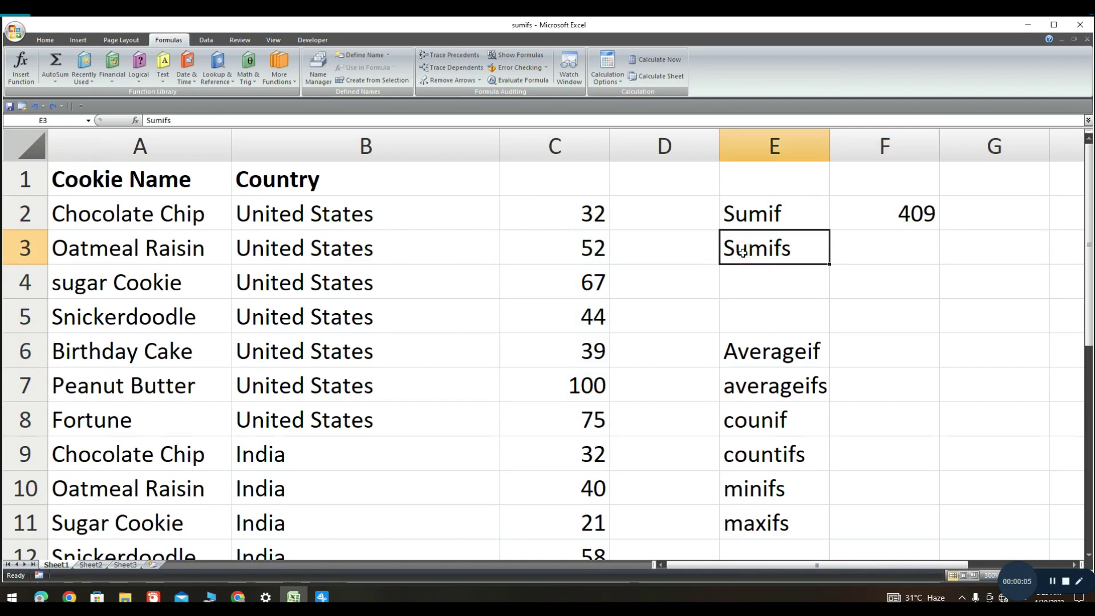
{"action": "left_click_drag", "start_coordinate": [699, 236], "coordinate": [305, 268]}
{"action": "left_click_drag", "start_coordinate": [205, 249], "coordinate": [391, 330]}
{"action": "mouse_move", "coordinate": [326, 210]}
{"action": "left_mouse_down"}
{"action": "mouse_move", "coordinate": [431, 214]}
{"action": "mouse_move", "coordinate": [479, 311]}
{"action": "mouse_move", "coordinate": [850, 247]}
{"action": "left_mouse_up"}
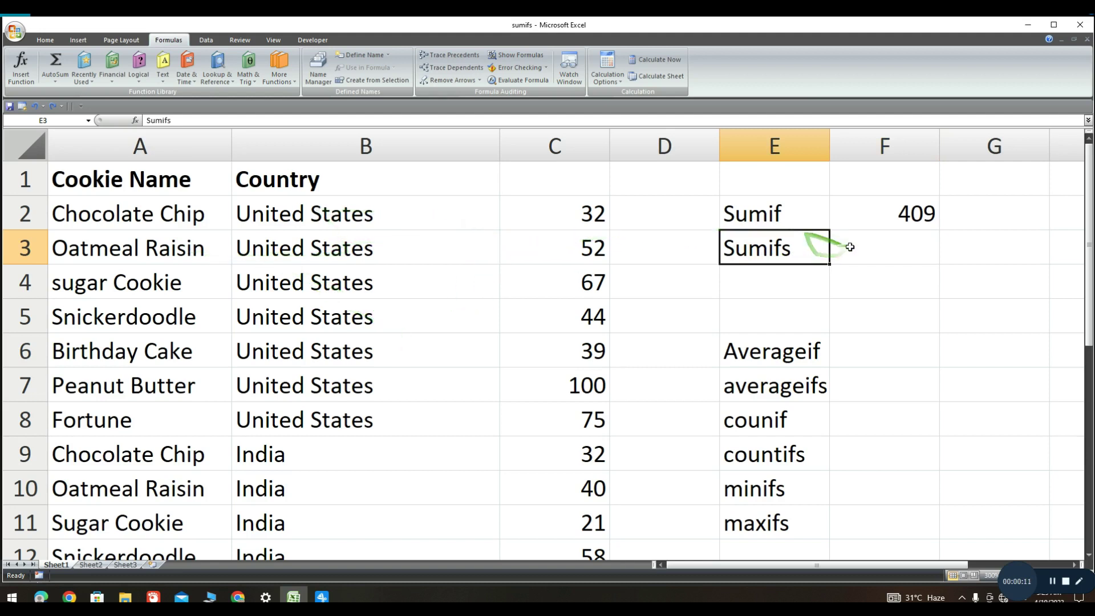
{"action": "left_click_drag", "start_coordinate": [733, 208], "coordinate": [218, 93]}
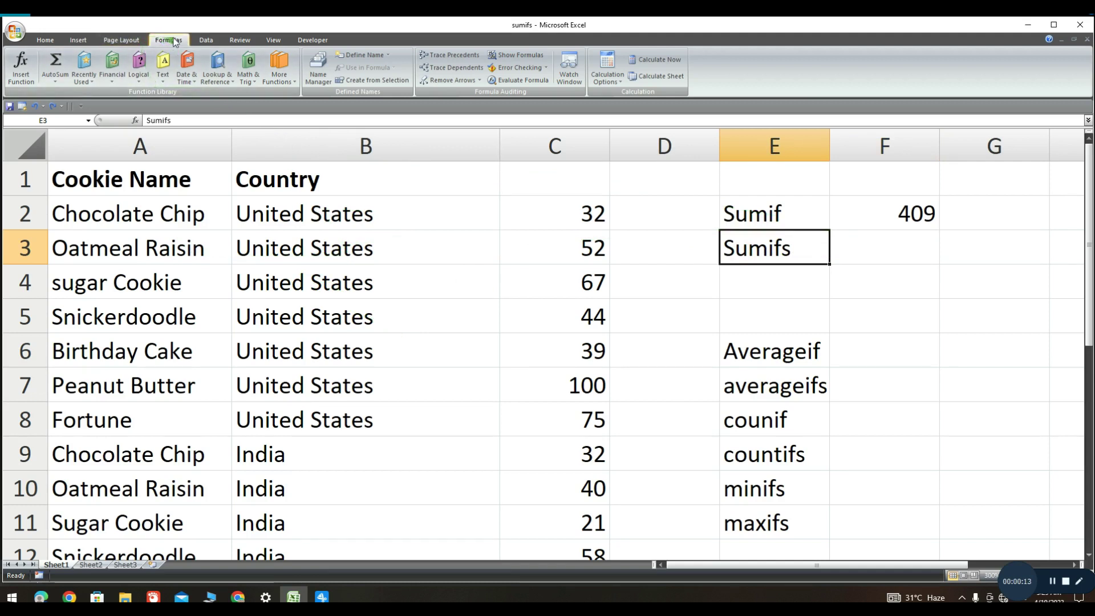
{"action": "left_click", "coordinate": [22, 66]}
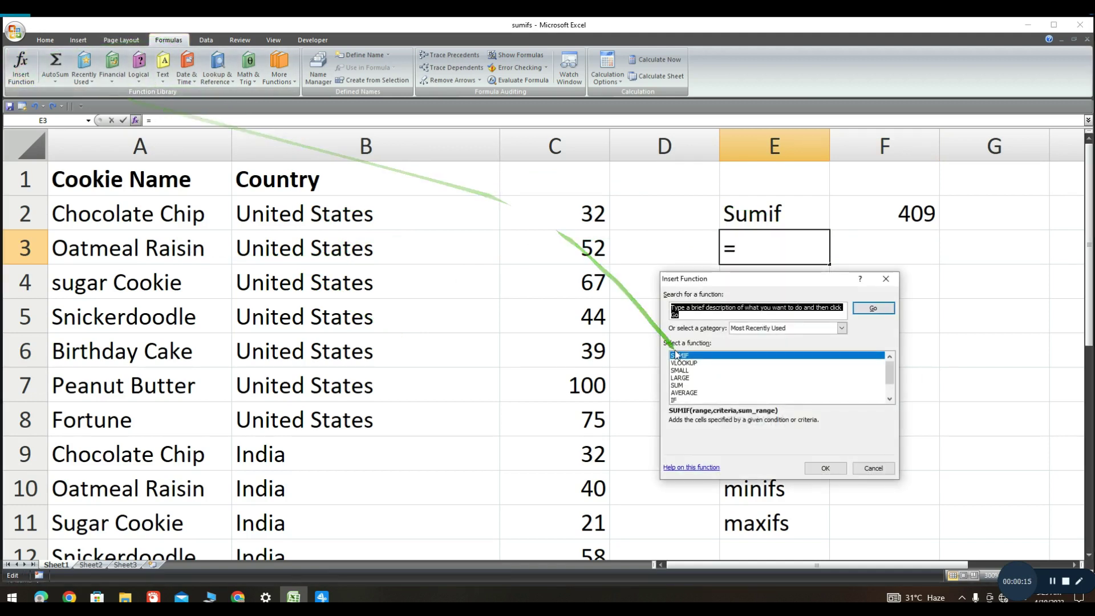
Step: Choose SUMIFS for E3, summing C:C where country column B:B matches B2
{"action": "type", "text": "sumifs"}
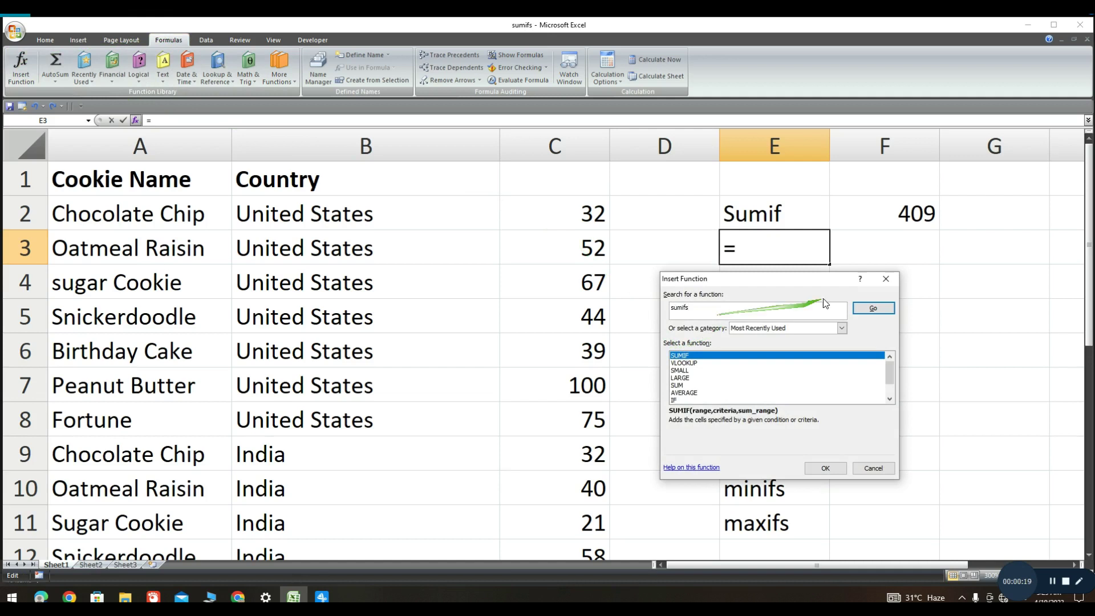
{"action": "left_click", "coordinate": [873, 308]}
{"action": "double_click", "coordinate": [706, 356]}
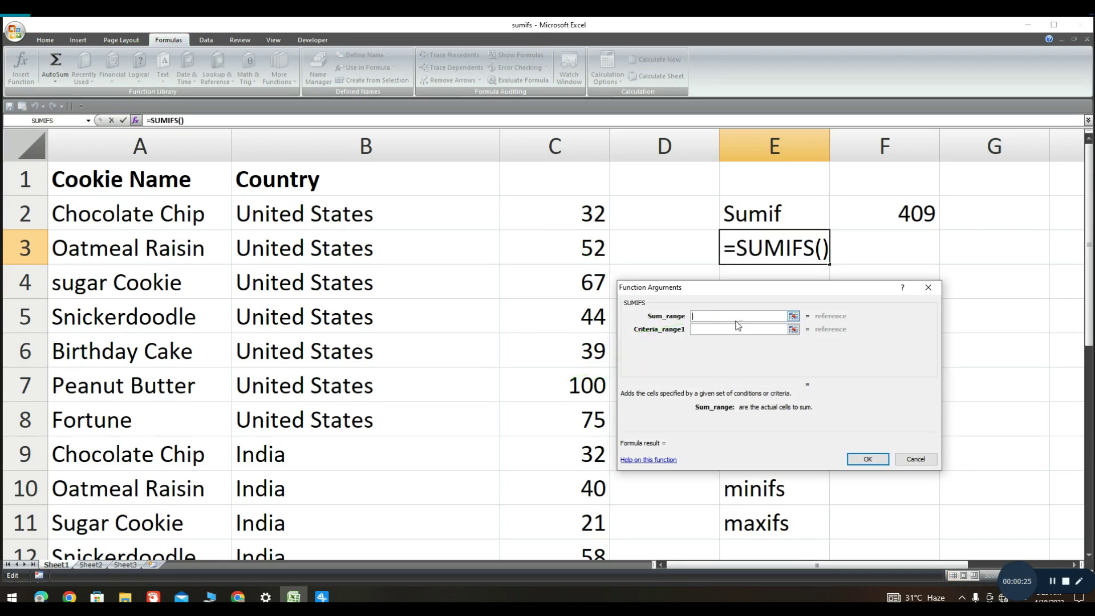
{"action": "left_click", "coordinate": [554, 149]}
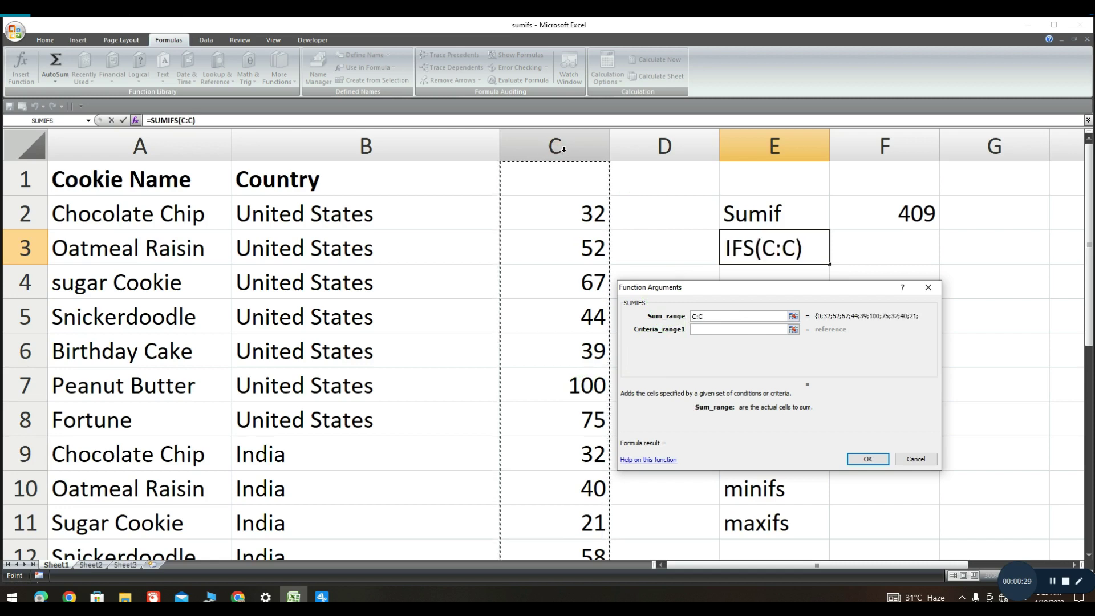
{"action": "left_click", "coordinate": [700, 329]}
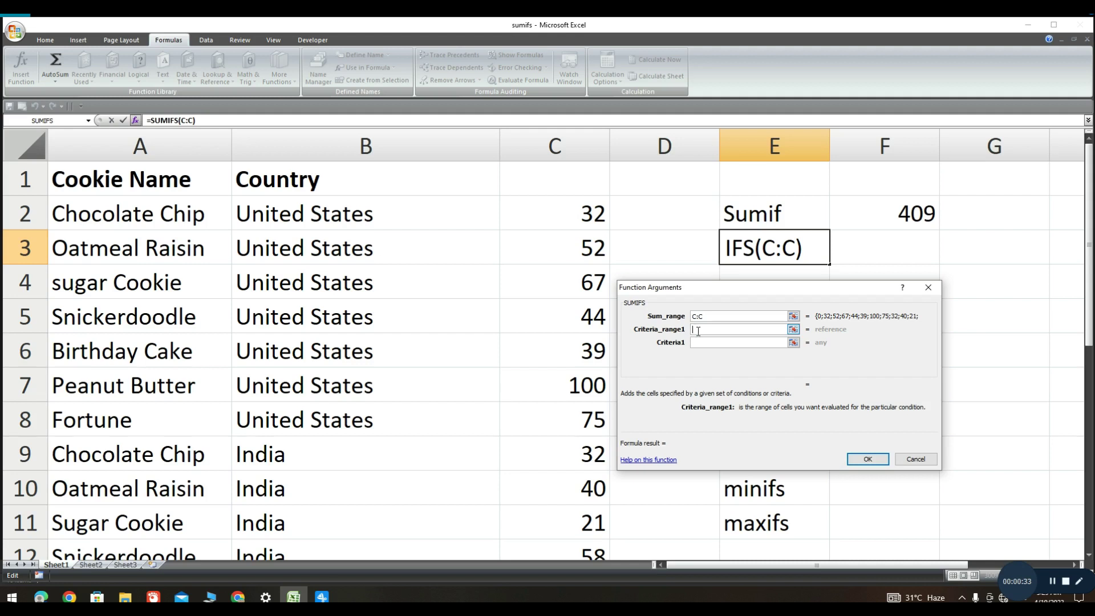
{"action": "left_click", "coordinate": [347, 147]}
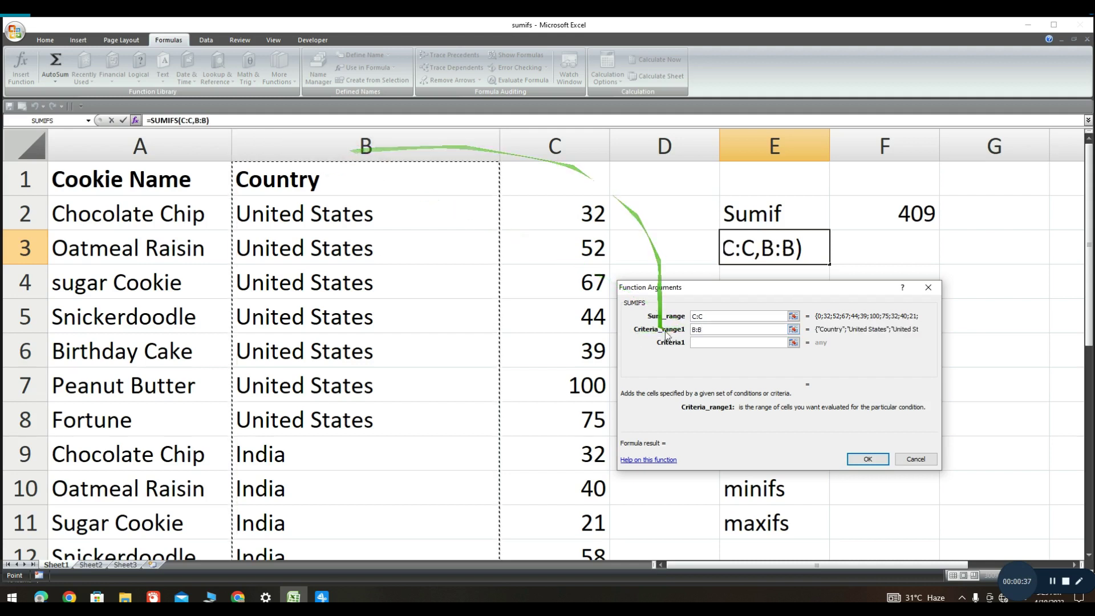
{"action": "left_click", "coordinate": [710, 343]}
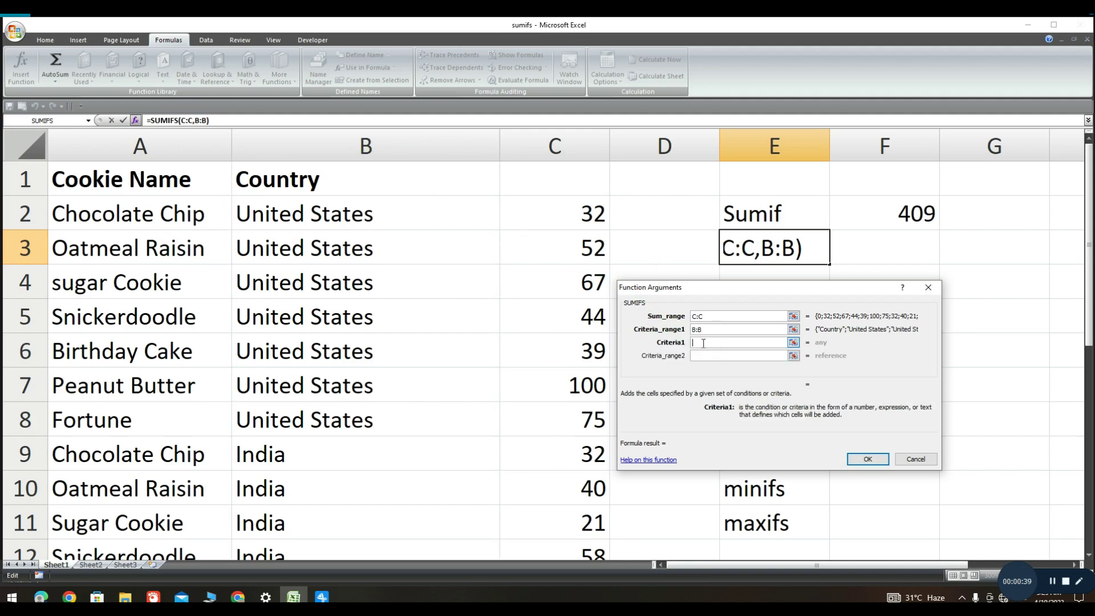
{"action": "left_click", "coordinate": [297, 215]}
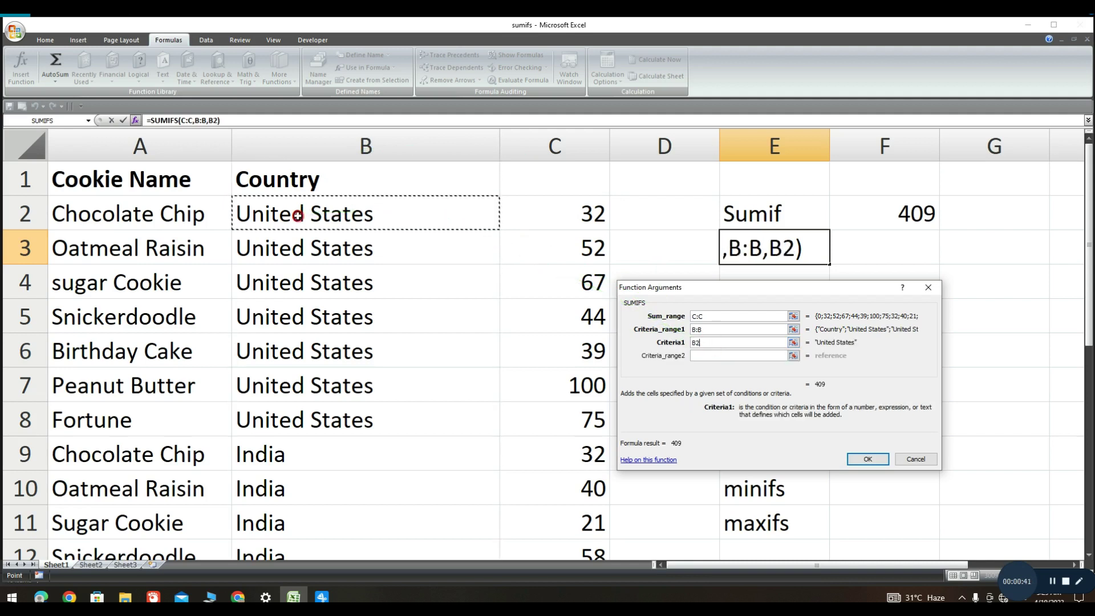
Step: Add the second criterion A:A equal to A2 and confirm, giving 32
{"action": "left_click", "coordinate": [707, 356]}
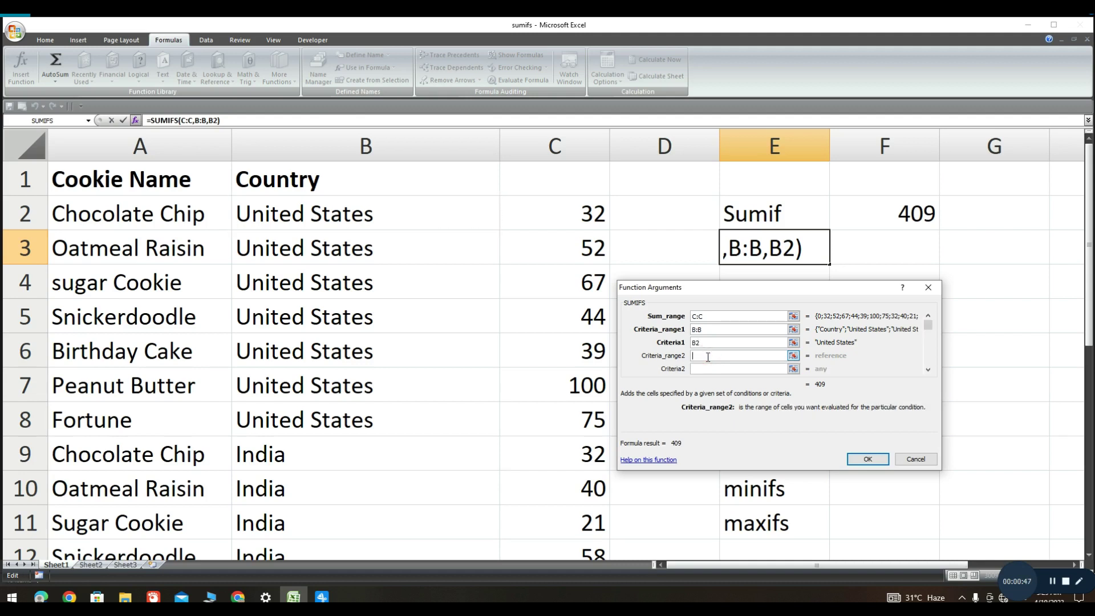
{"action": "left_click", "coordinate": [129, 143]}
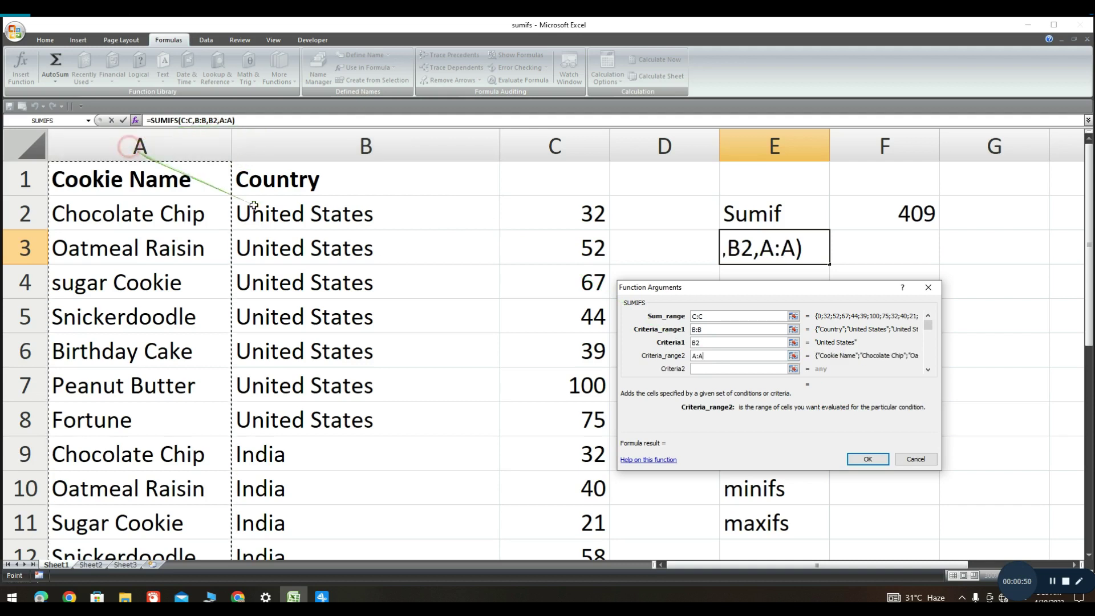
{"action": "left_click", "coordinate": [704, 371]}
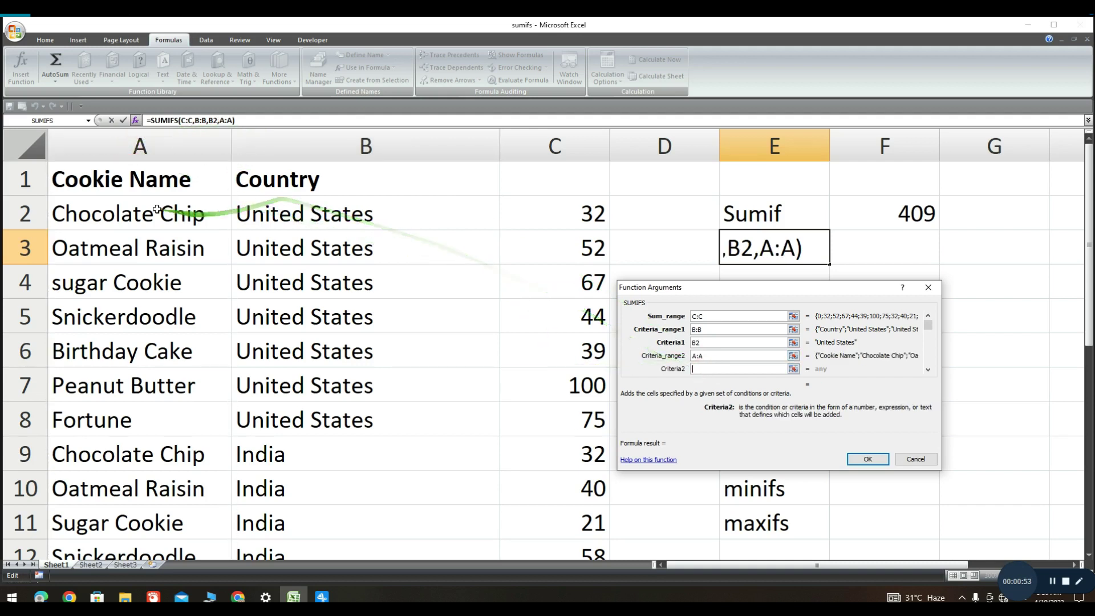
{"action": "left_click", "coordinate": [84, 217]}
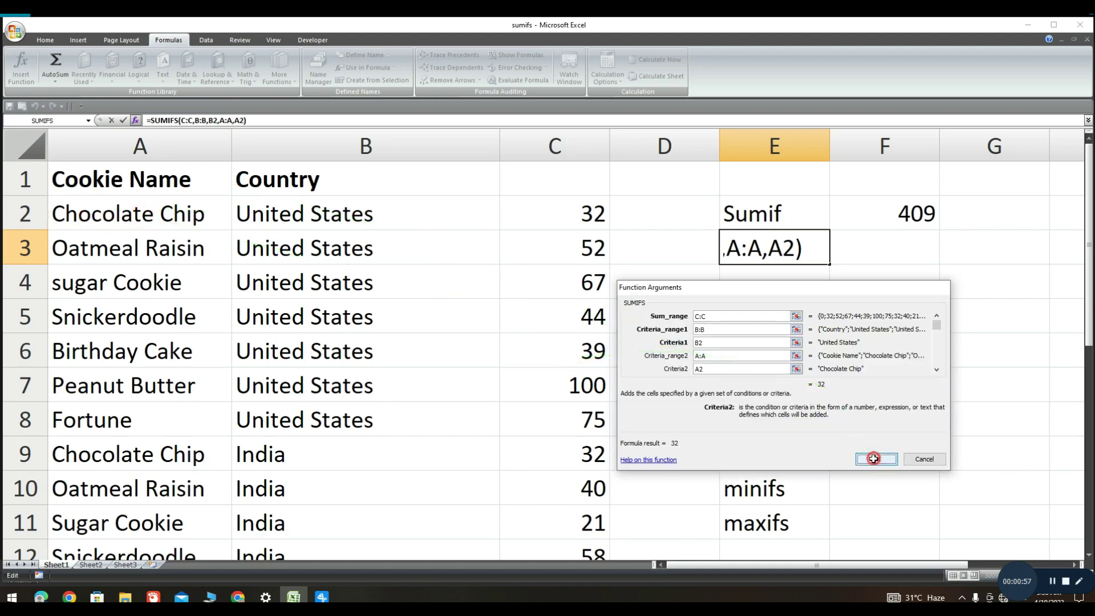
{"action": "left_click", "coordinate": [874, 458]}
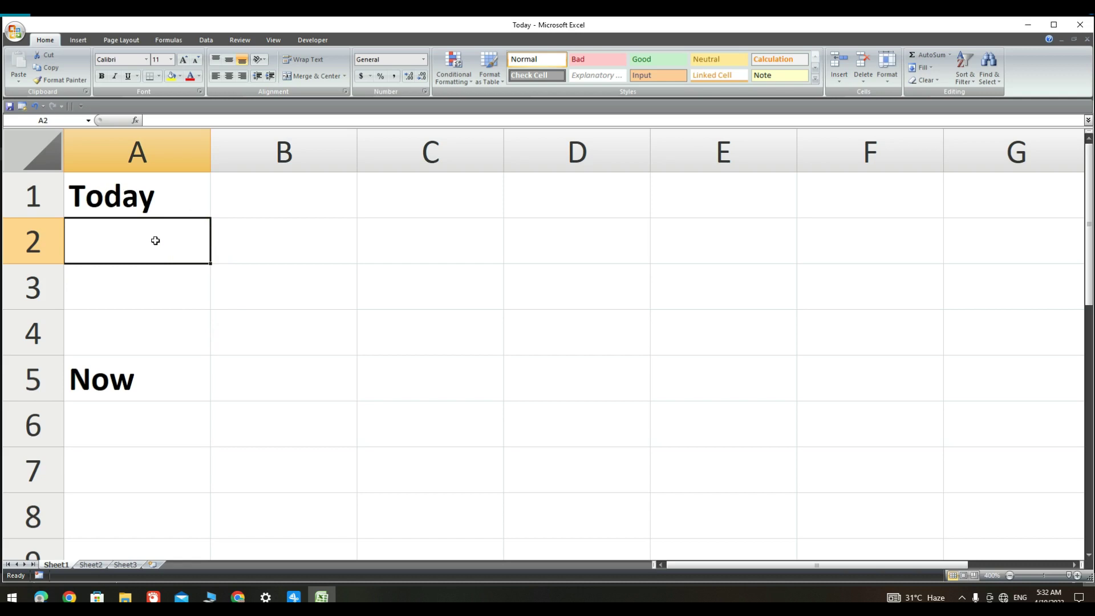
Step: Enter =TODAY() in A2 to display 4/19/2023 under the Today heading
{"action": "type", "text": "="}
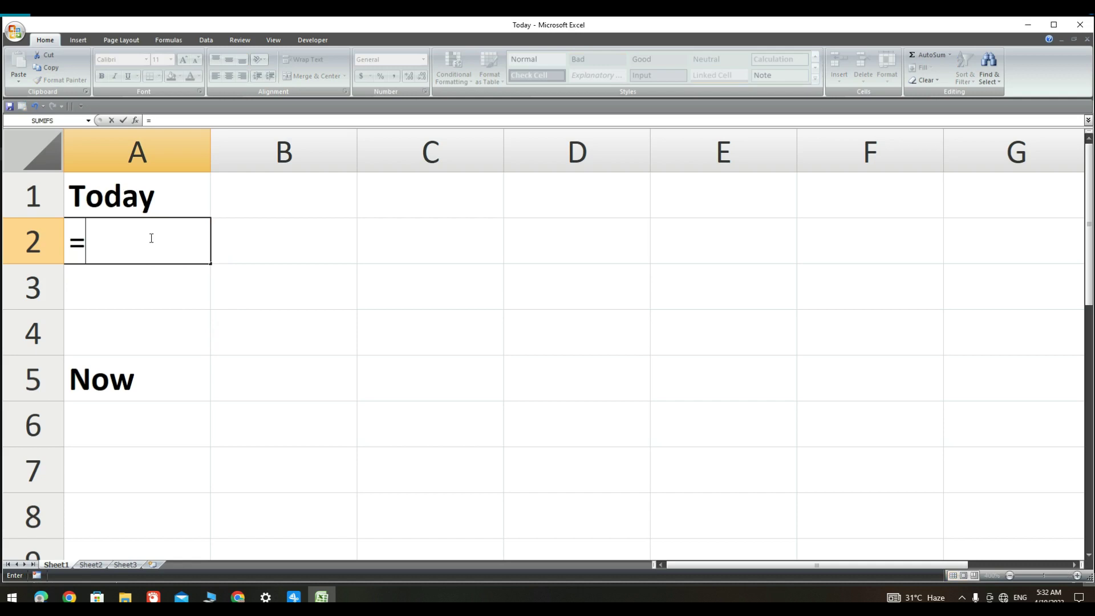
{"action": "type", "text": "Today"}
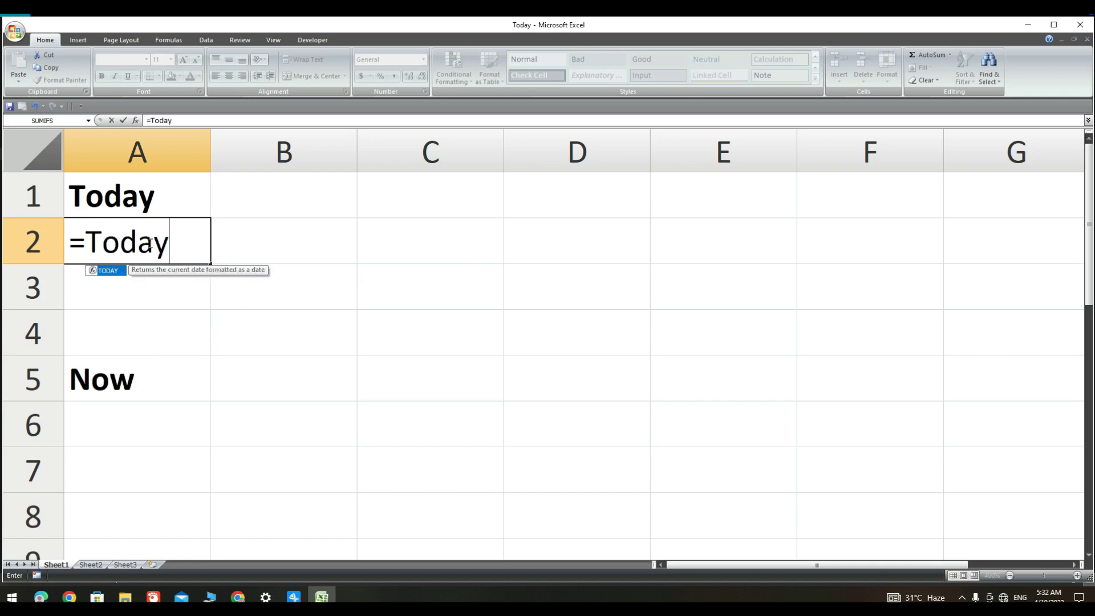
{"action": "double_click", "coordinate": [105, 270]}
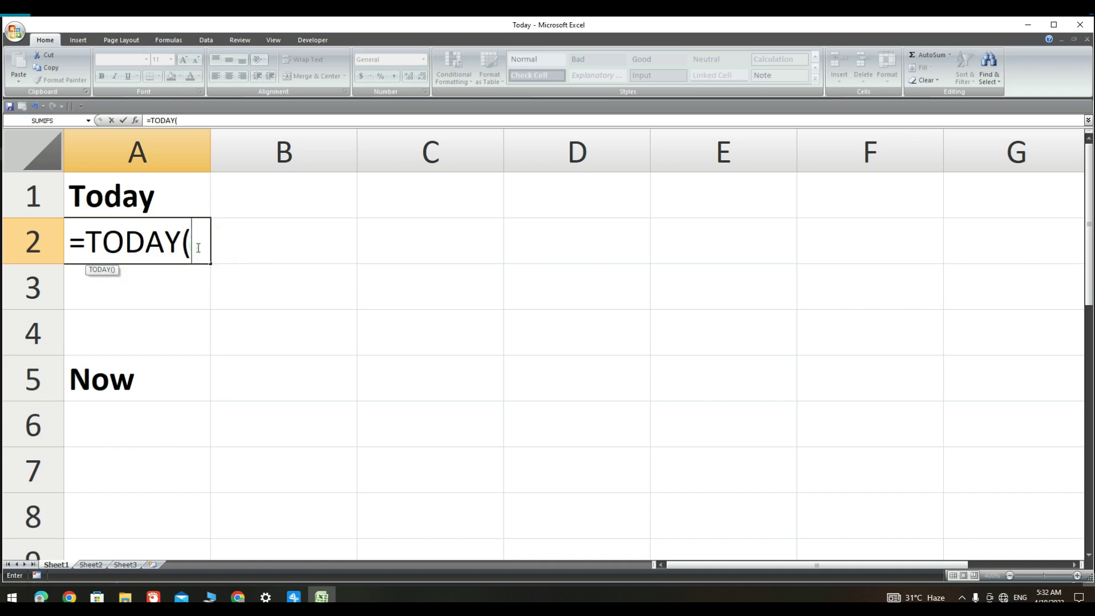
{"action": "type", "text": ")"}
{"action": "key", "text": "Return"}
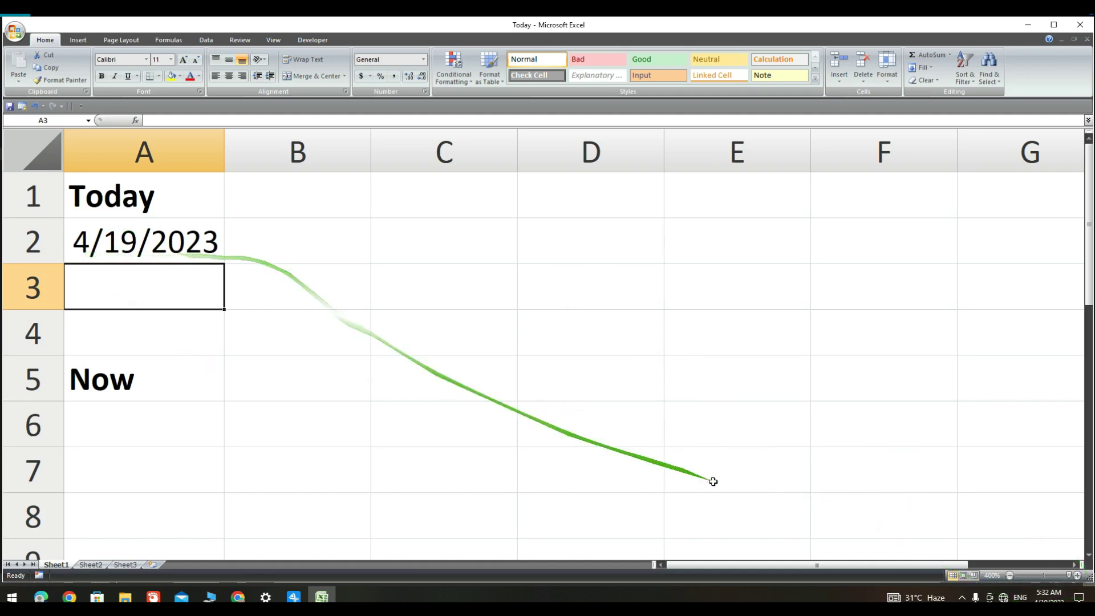
{"action": "left_click", "coordinate": [130, 416]}
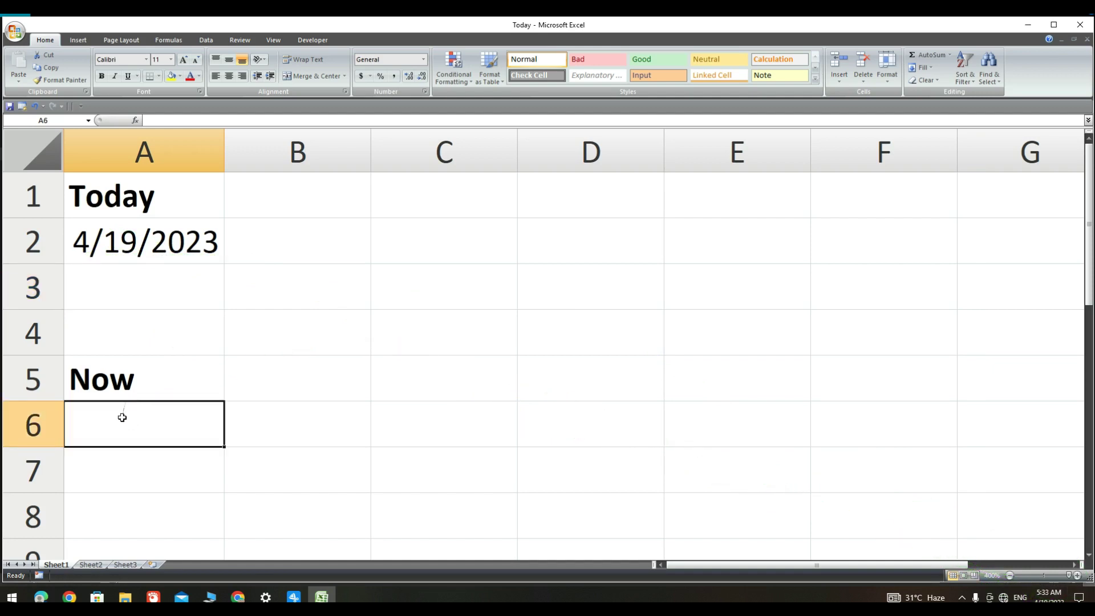
Step: Enter =NOW() in A6 via the autocomplete suggestion, replacing the first #NAME? attempt
{"action": "type", "text": "=Now"}
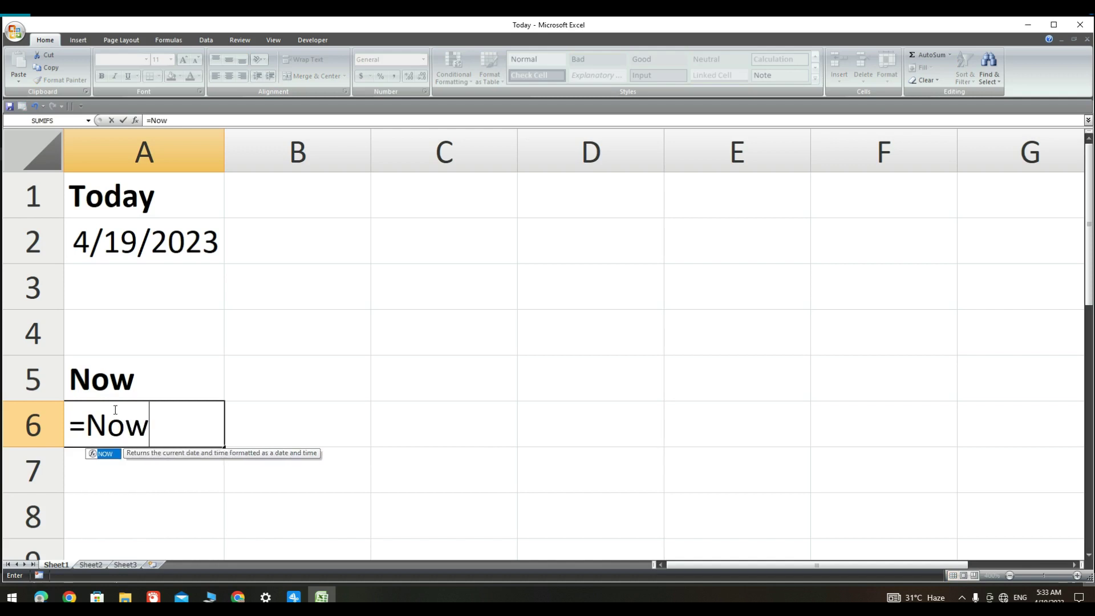
{"action": "left_click", "coordinate": [104, 461]}
{"action": "left_click", "coordinate": [128, 423]}
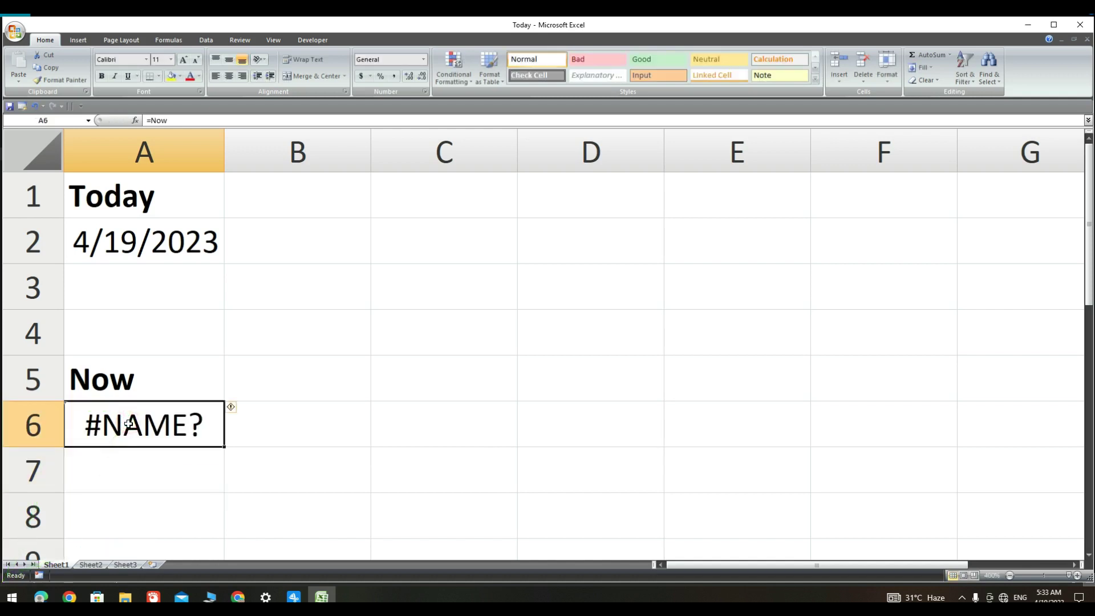
{"action": "key", "text": "BackSpace"}
{"action": "type", "text": "=Now"}
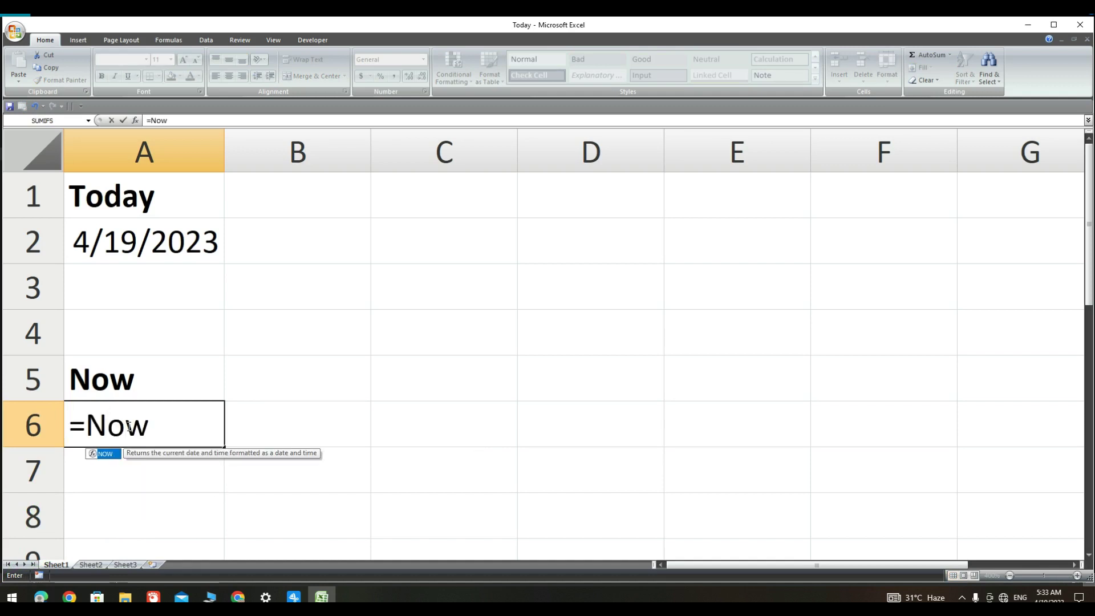
{"action": "double_click", "coordinate": [108, 454]}
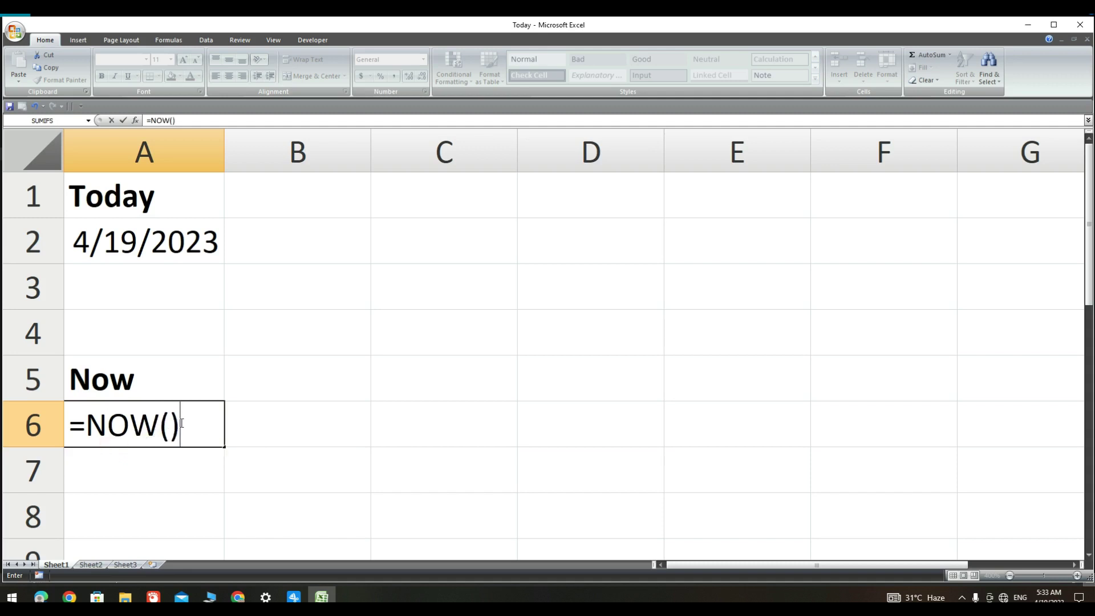
{"action": "key", "text": "Return"}
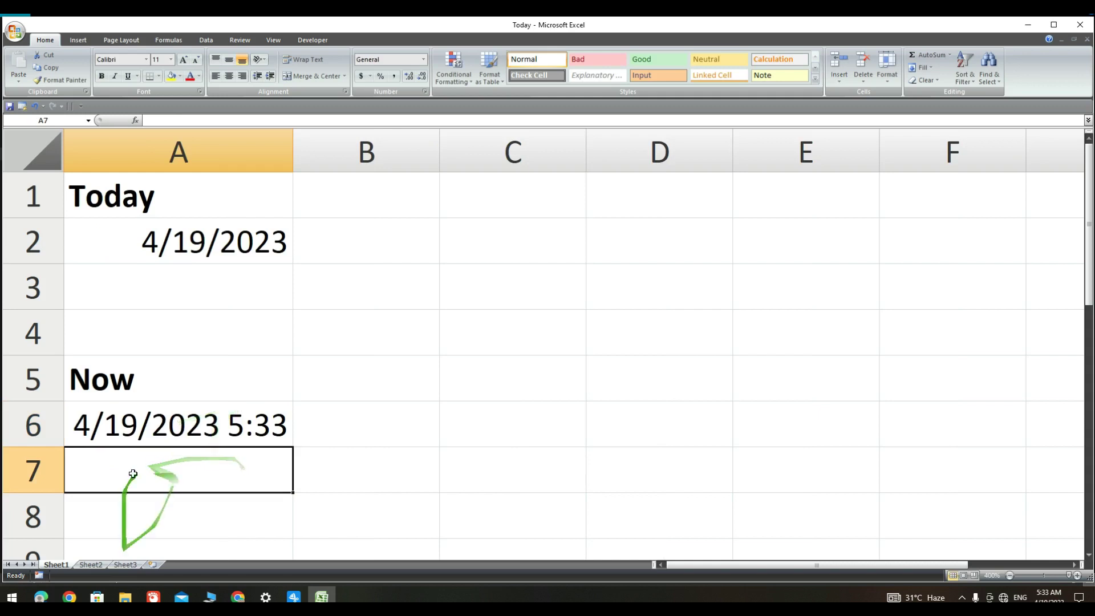